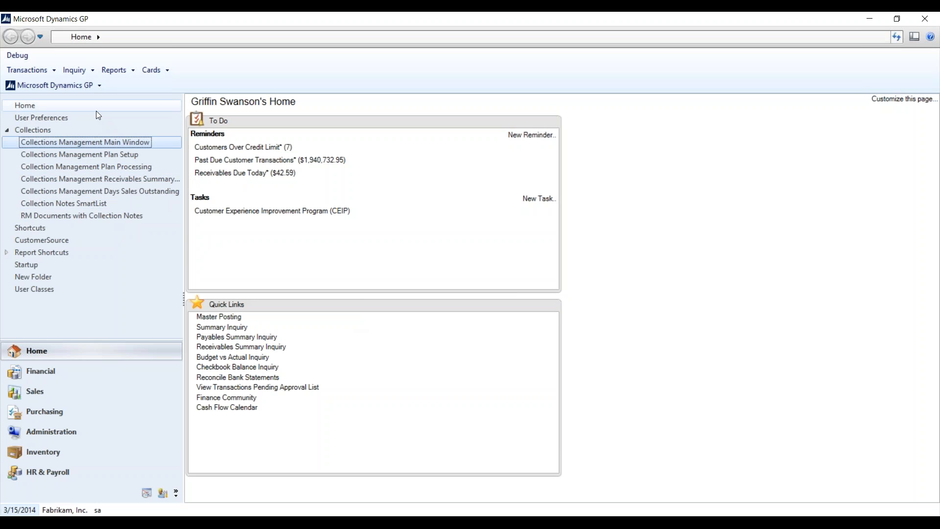
# Step: Open the Collections Management Main Window and load the customer Aaron Fitz Electrical from the customer lookup
pyautogui.click(60, 395)
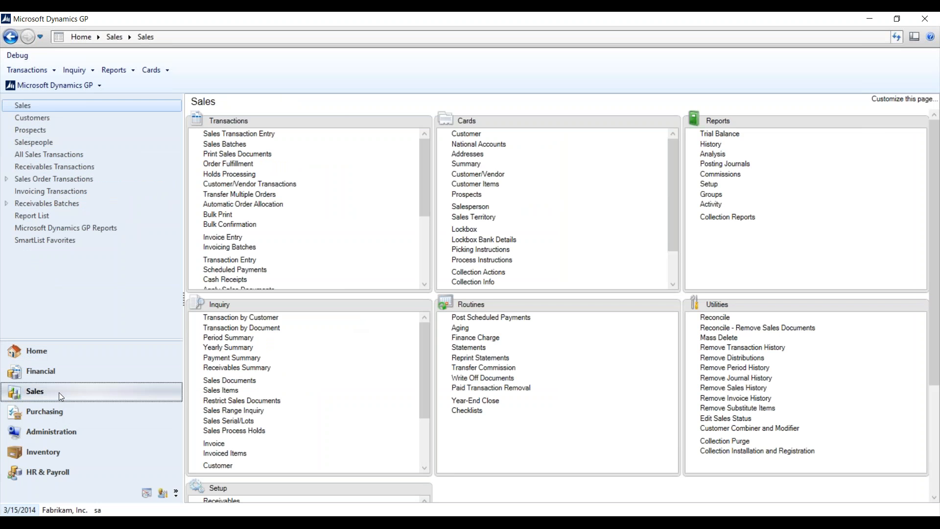
pyautogui.click(46, 351)
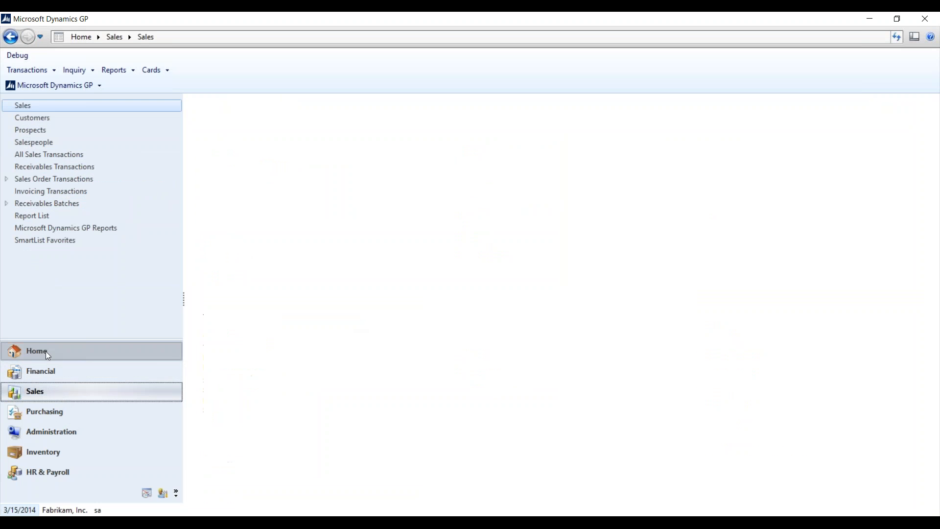
pyautogui.click(66, 142)
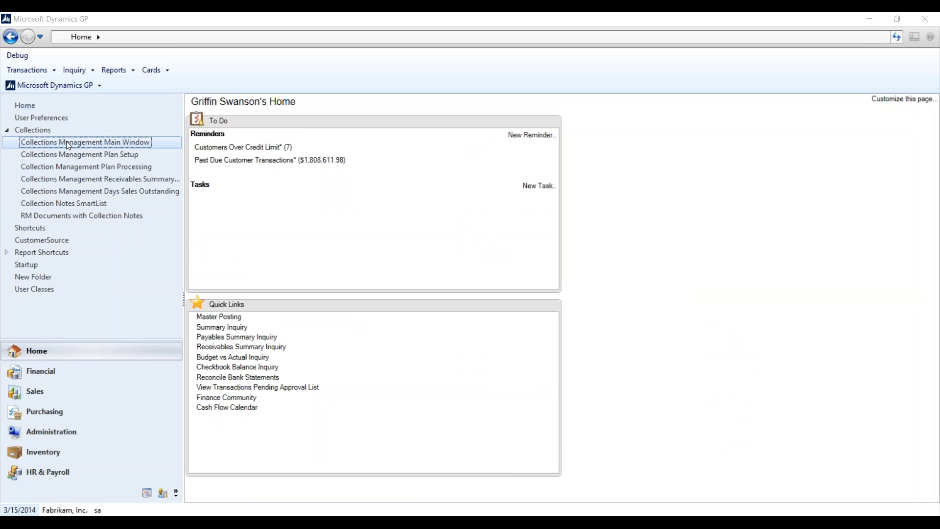
pyautogui.moveTo(370, 123); pyautogui.dragTo(362, 72)
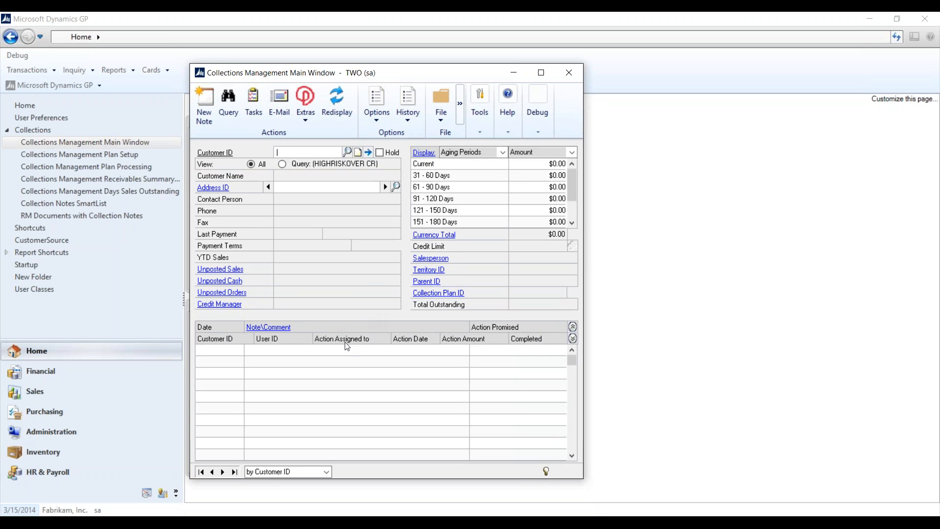
pyautogui.click(347, 152)
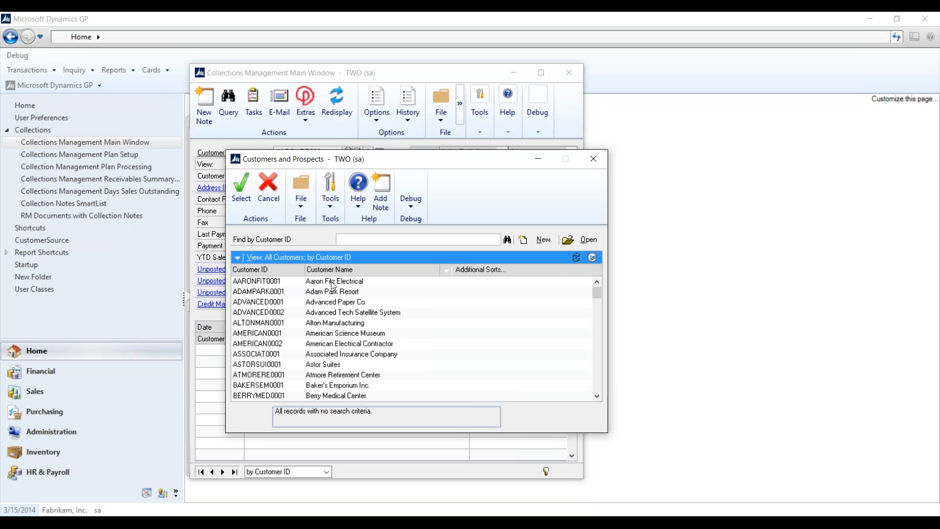
pyautogui.doubleClick(333, 282)
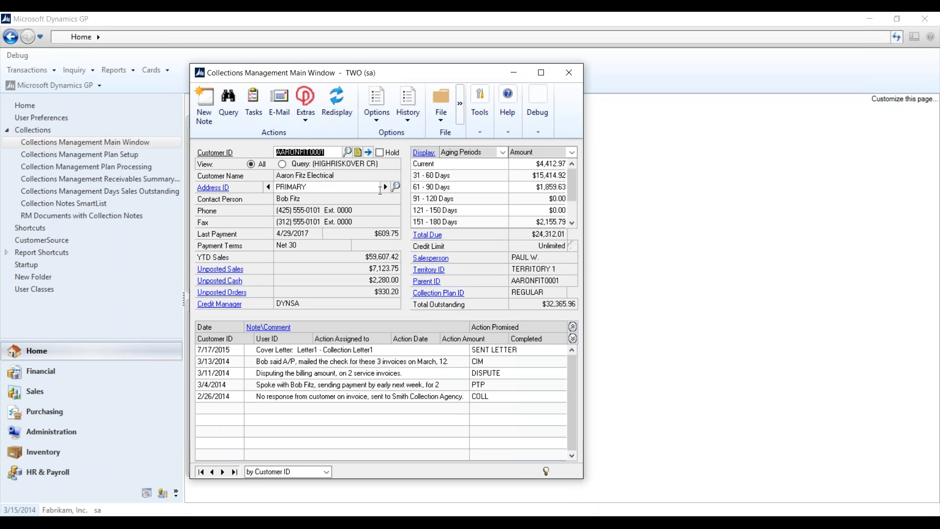
# Step: Browse the customer's addresses back to PRIMARY and inspect the inquiry windows for the customer's unposted sales
pyautogui.click(385, 187)
pyautogui.click(268, 187)
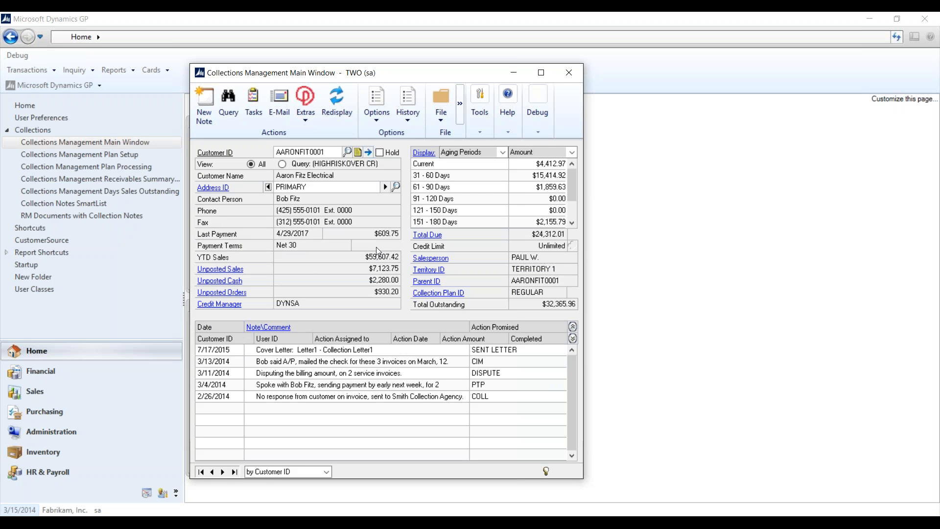
pyautogui.click(230, 270)
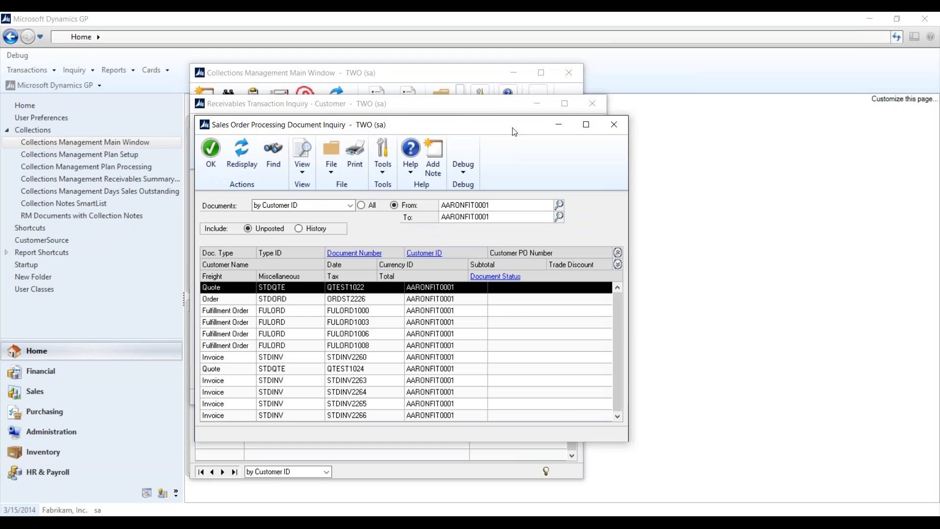
pyautogui.click(614, 125)
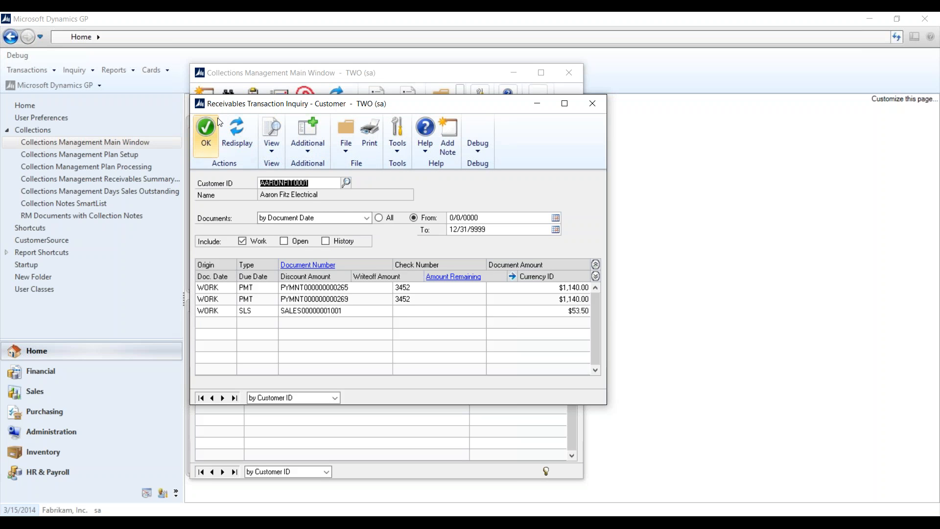
pyautogui.click(592, 104)
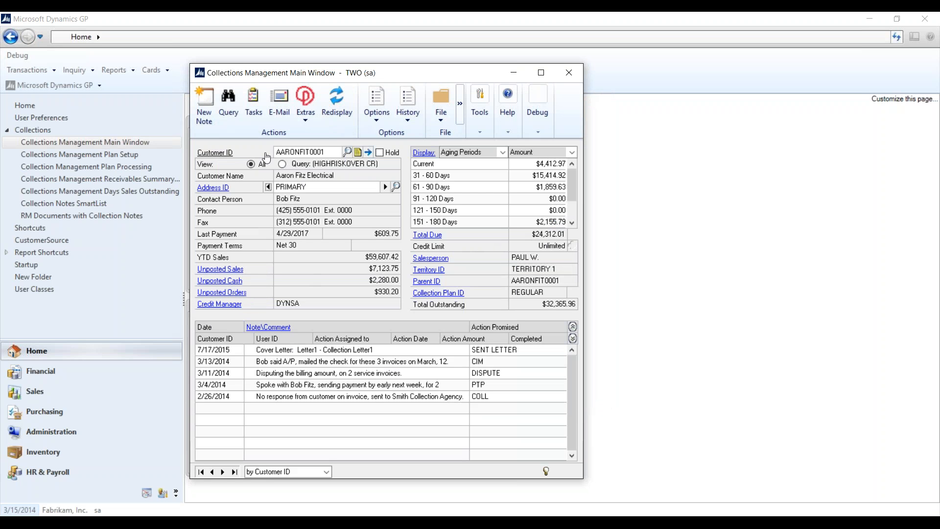
# Step: View the transactions in the customer's 151 - 180 Days aging period and check the currency choices for the aging amounts
pyautogui.click(379, 152)
pyautogui.click(387, 153)
pyautogui.click(444, 223)
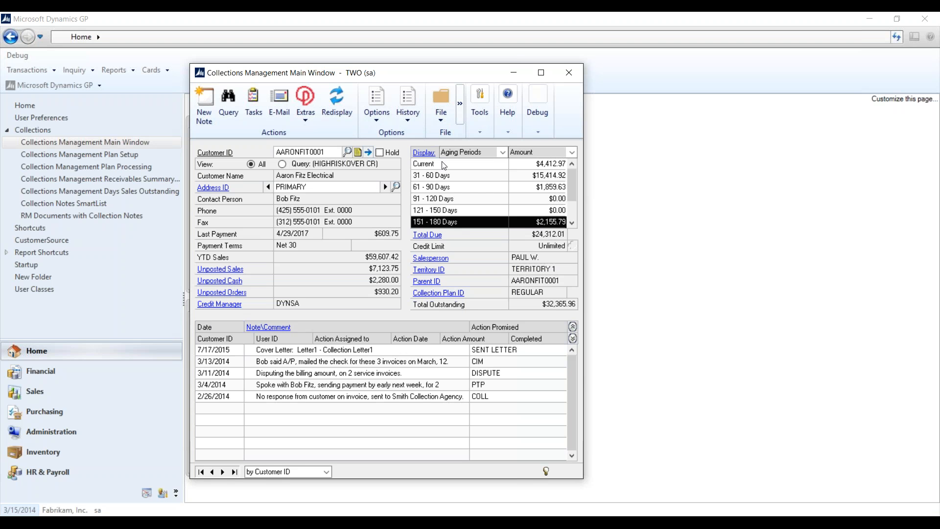
pyautogui.click(424, 153)
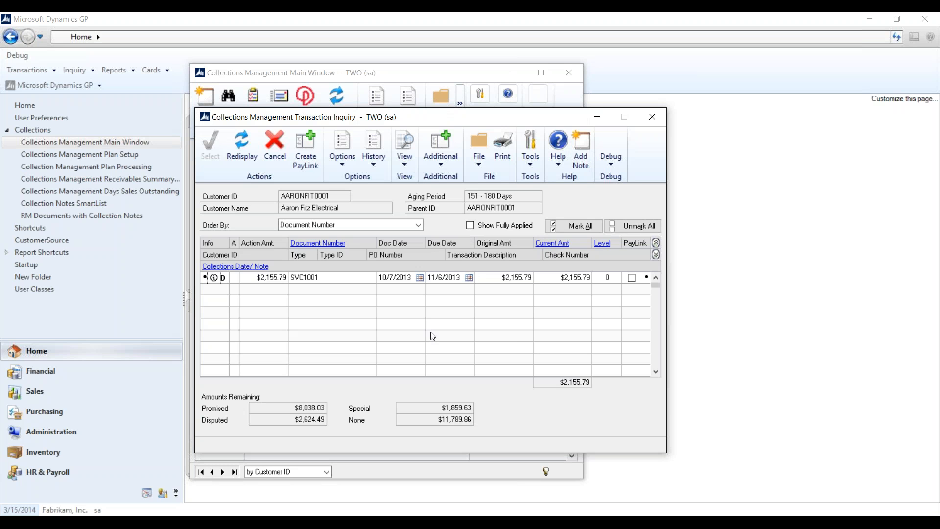
pyautogui.click(656, 119)
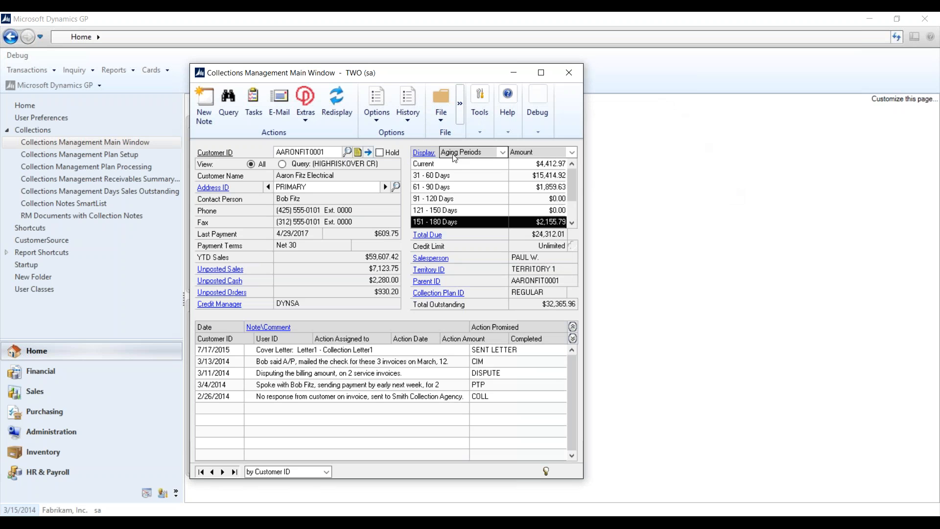
pyautogui.click(571, 153)
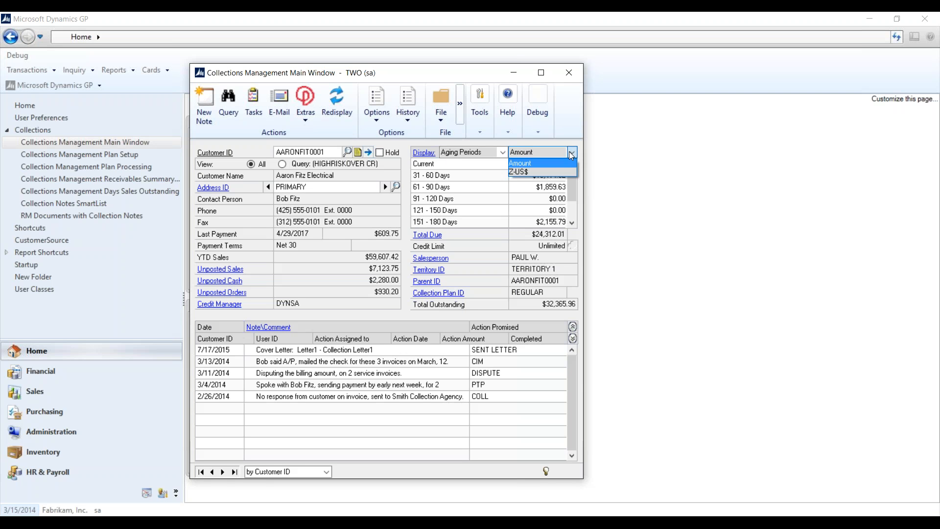
pyautogui.click(572, 152)
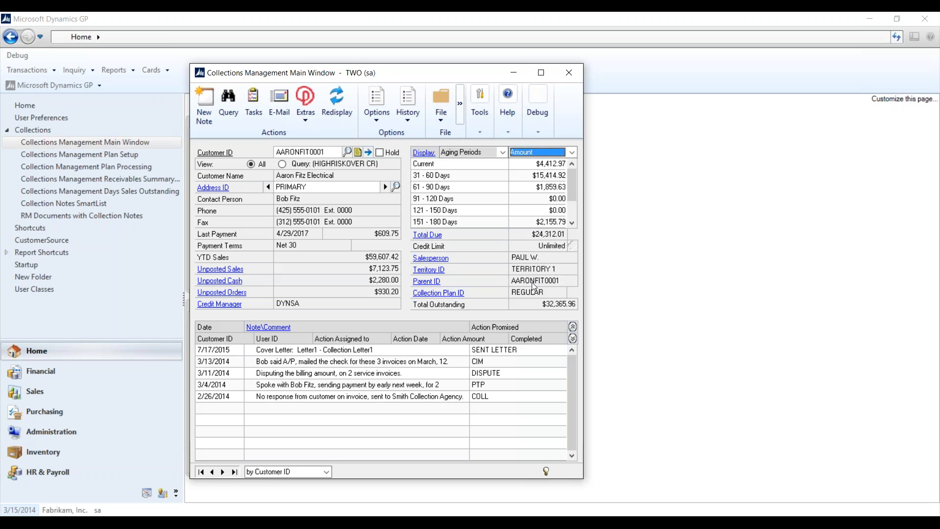
# Step: Switch the National Accounts option to Group to view the combined account, and return it to Single
pyautogui.click(376, 104)
pyautogui.moveTo(385, 134)
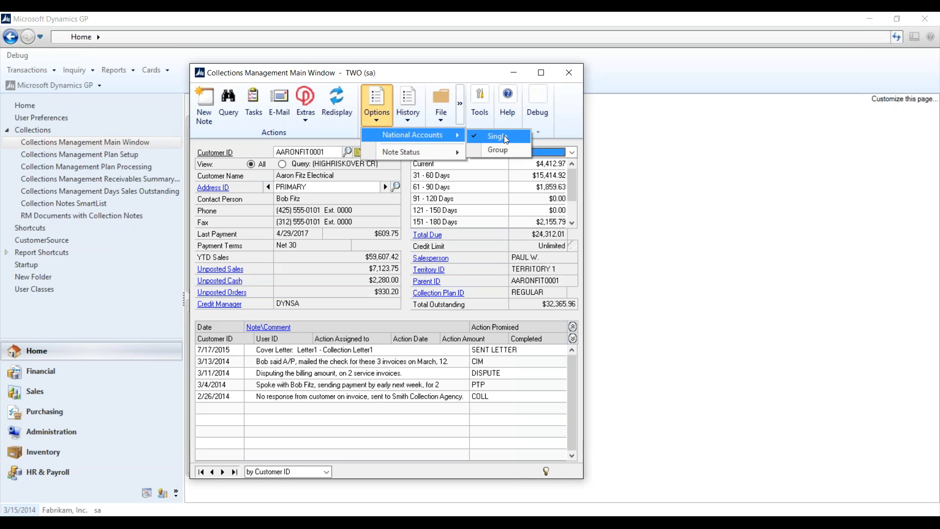
pyautogui.click(506, 149)
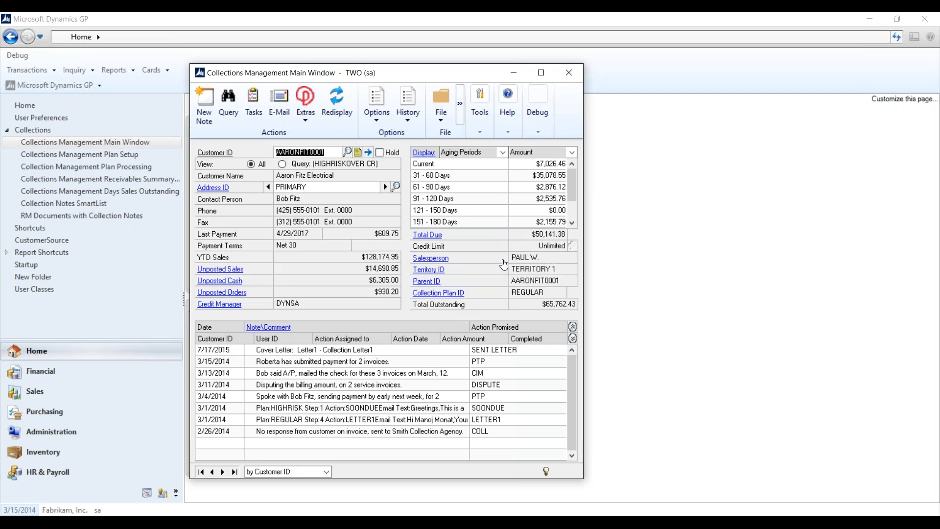
pyautogui.click(376, 110)
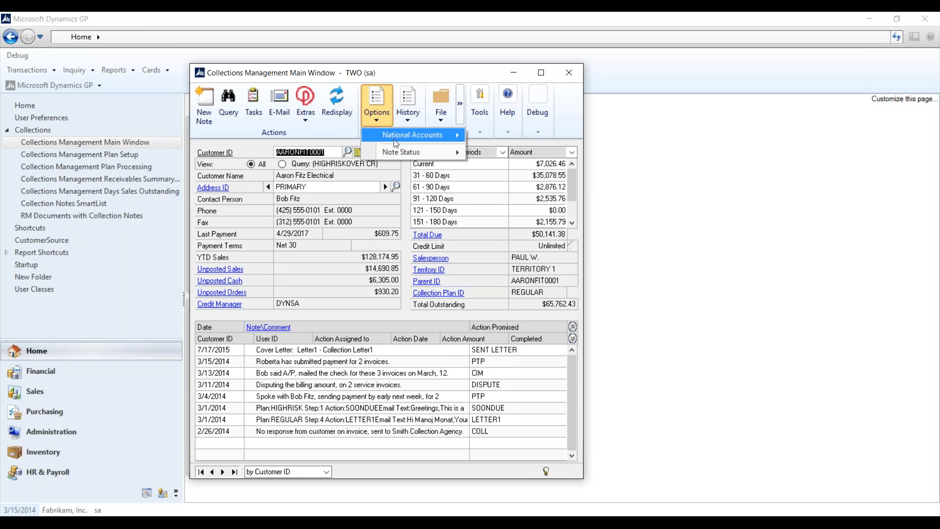
pyautogui.moveTo(447, 134)
pyautogui.click(483, 135)
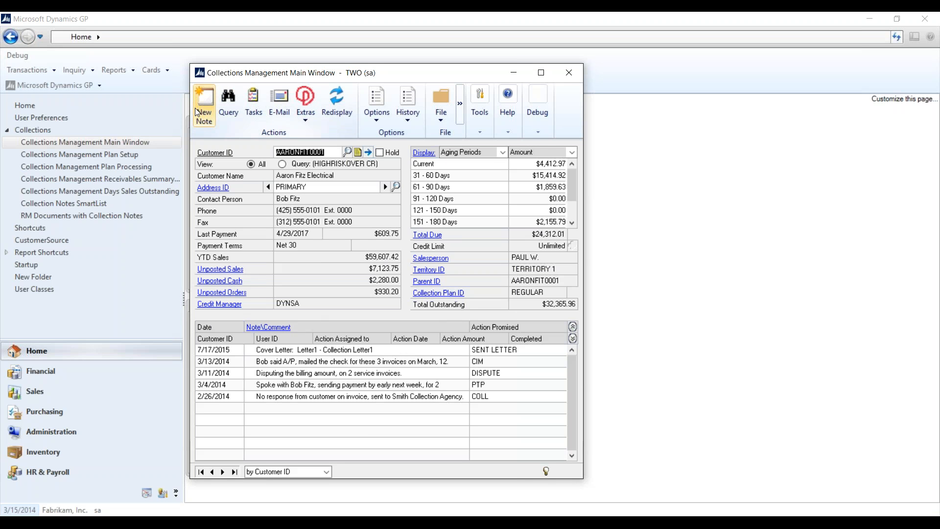
# Step: Open the PTP collection note dated 3/4/2014 and view its available priority levels
pyautogui.click(300, 386)
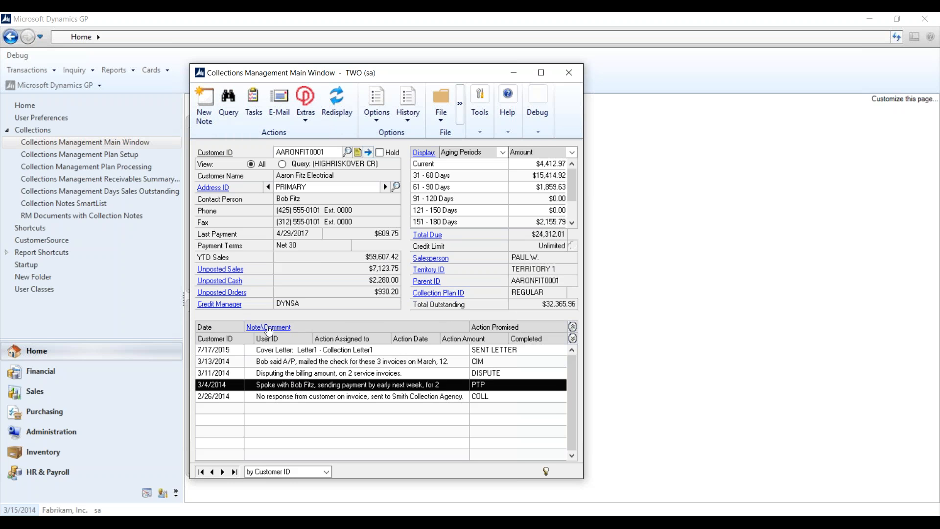
pyautogui.doubleClick(274, 385)
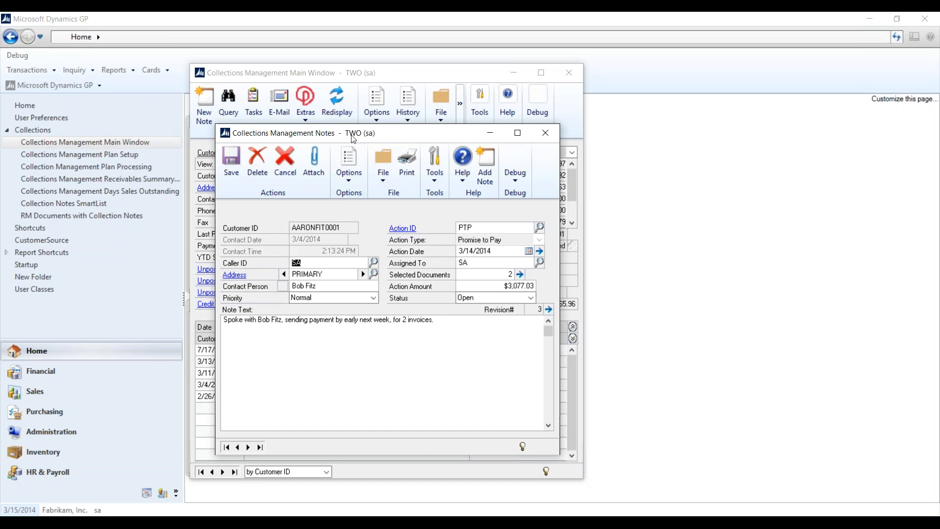
pyautogui.moveTo(352, 136); pyautogui.dragTo(346, 119)
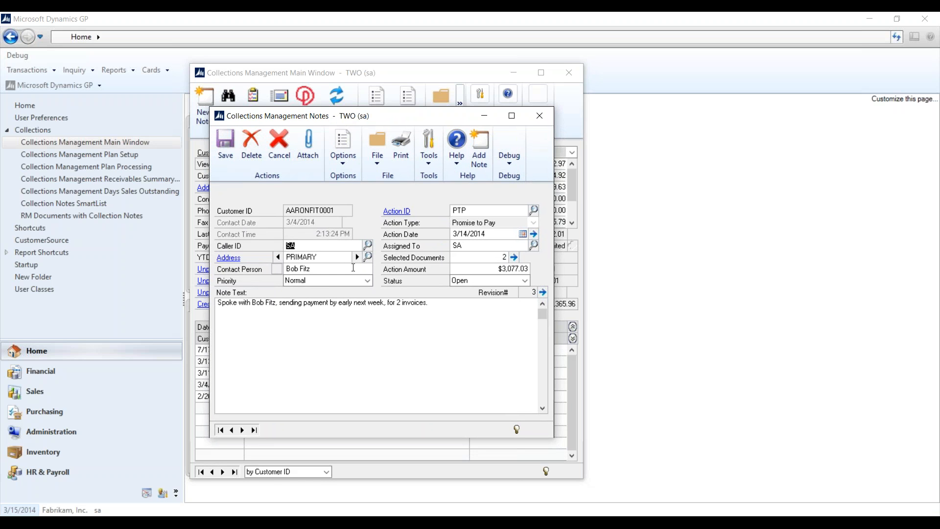
pyautogui.click(367, 281)
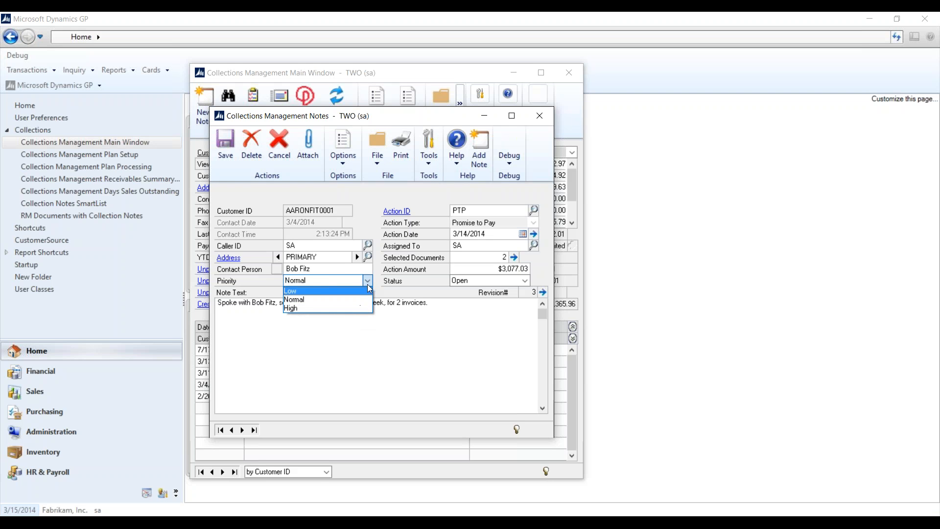
pyautogui.click(367, 283)
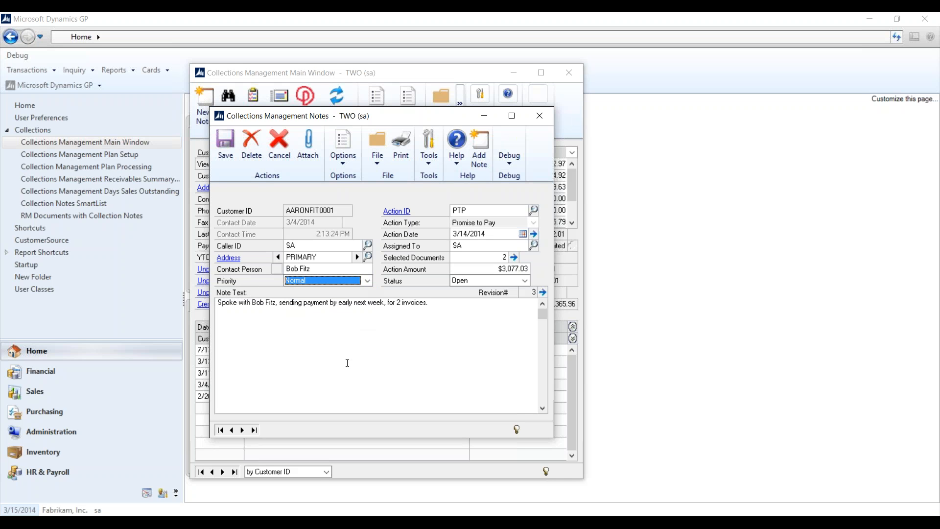
# Step: Examine the text of the open collection note about payment for 2 invoices
pyautogui.click(373, 337)
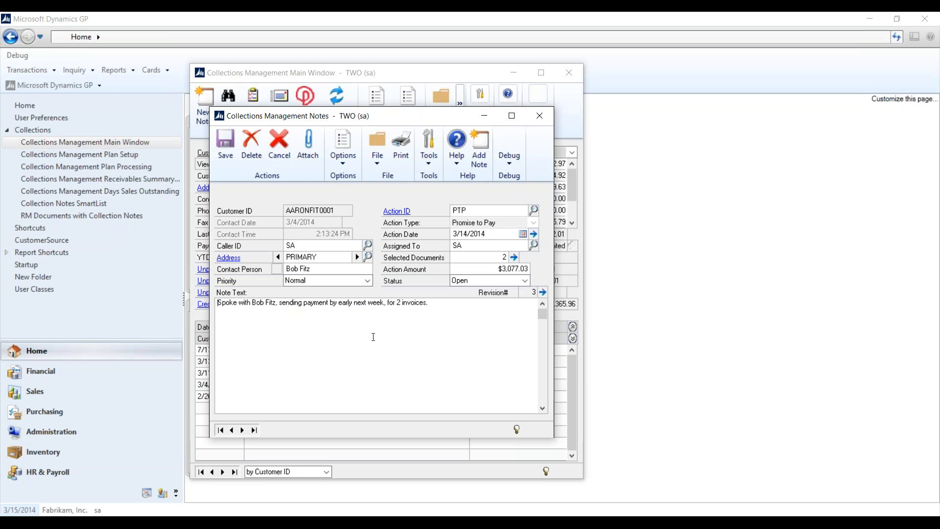
pyautogui.moveTo(225, 302); pyautogui.dragTo(443, 336)
pyautogui.click(387, 303)
pyautogui.click(443, 345)
# Step: Look up the available collection action IDs for the open note and examine the CIM, COLL and DISPUTE entries
pyautogui.click(534, 210)
pyautogui.scroll(4, 338, 333)
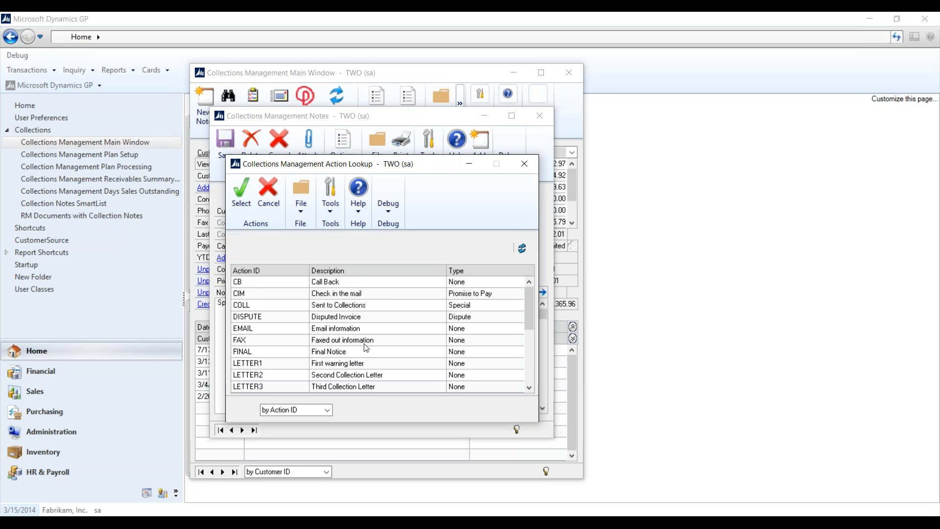
pyautogui.click(340, 295)
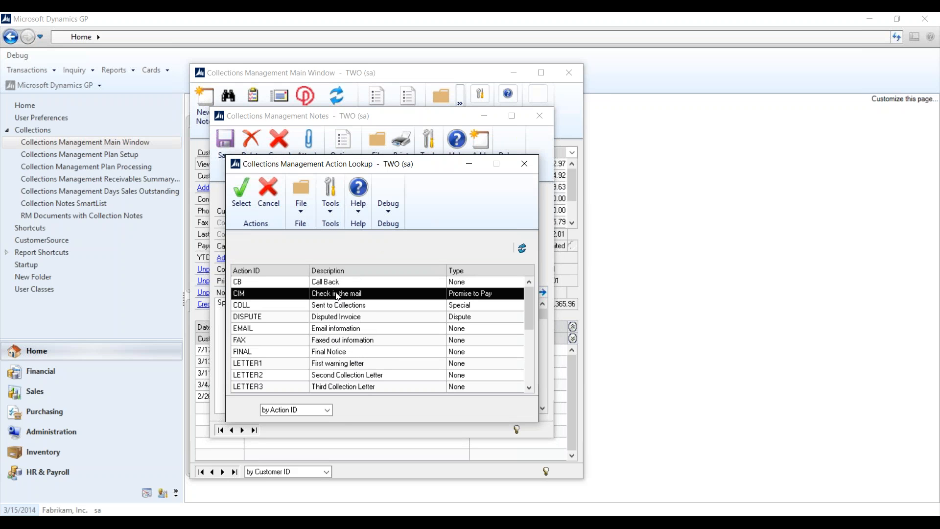
pyautogui.click(369, 308)
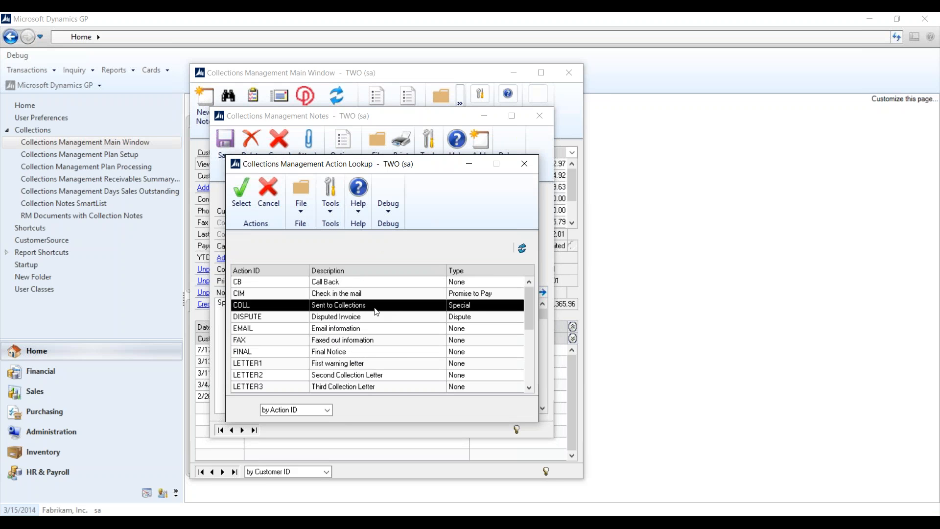
pyautogui.click(362, 320)
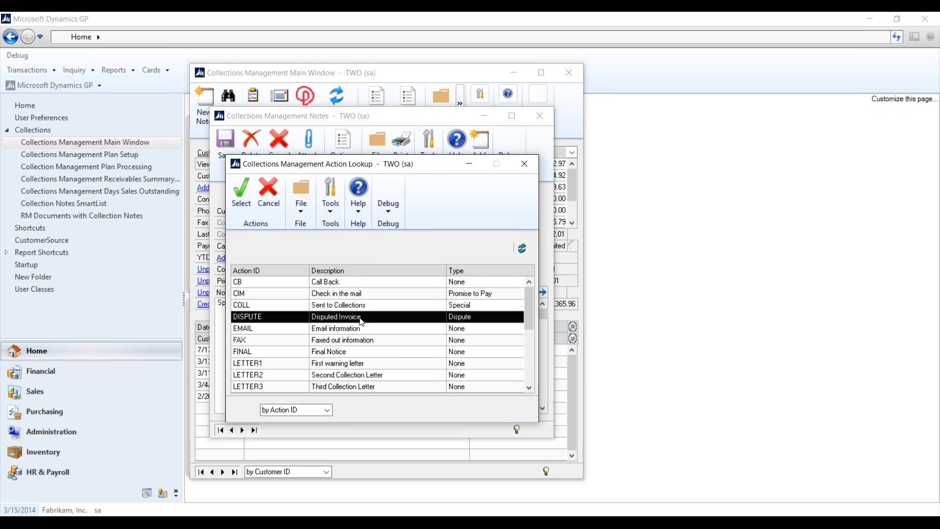
pyautogui.scroll(-2, 362, 323)
pyautogui.scroll(3, 356, 335)
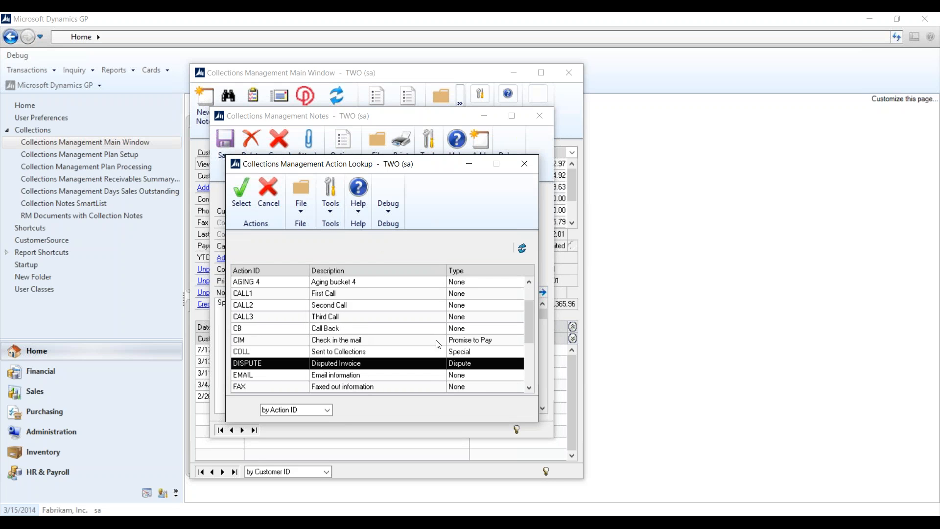
# Step: Compare the Promise to Pay, Special, Dispute and None action types in the action list, and close the lookup
pyautogui.click(459, 342)
pyautogui.click(461, 354)
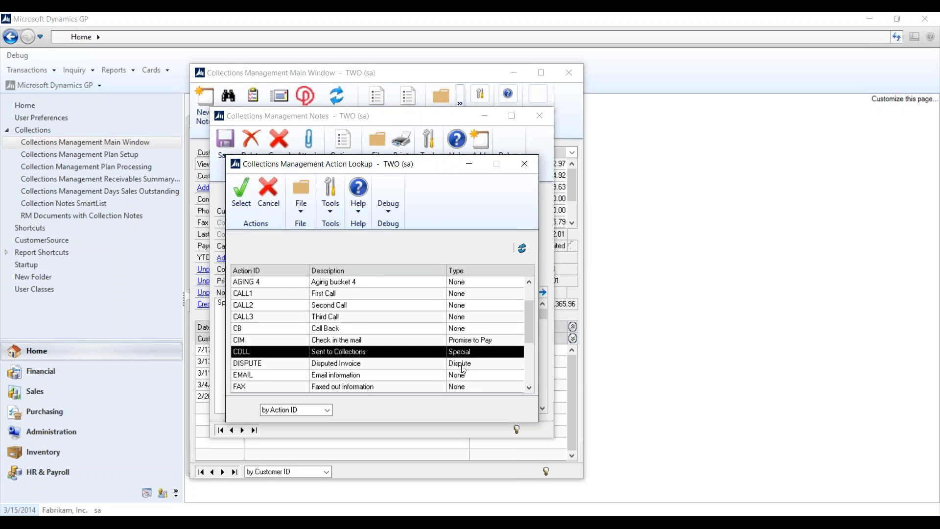
pyautogui.click(463, 366)
pyautogui.click(491, 342)
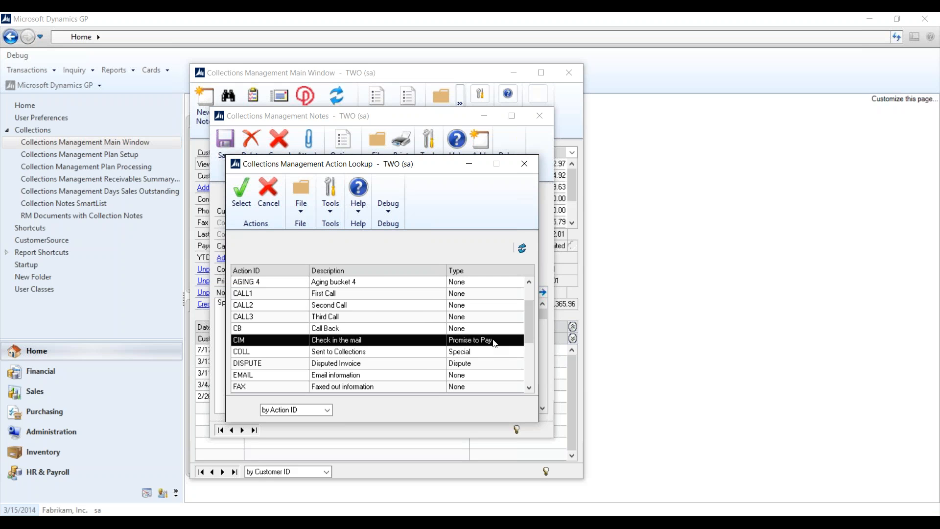
pyautogui.click(494, 352)
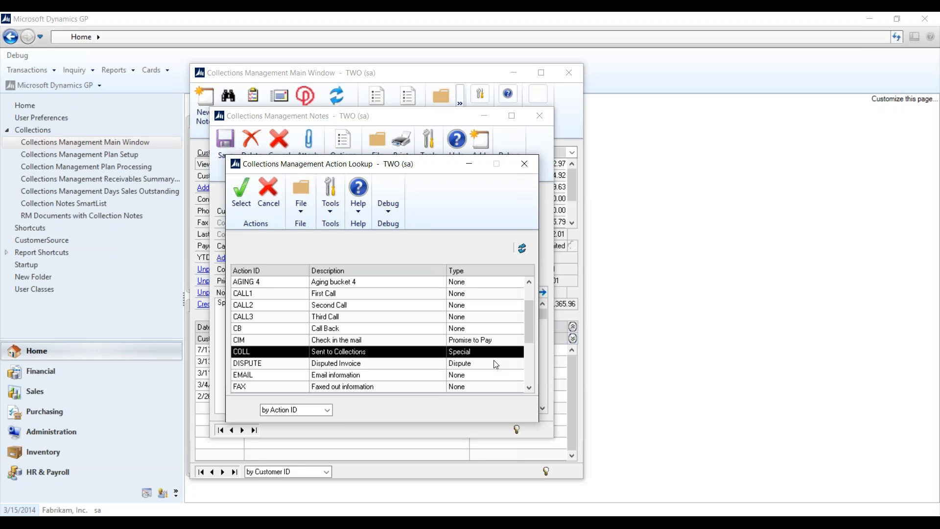
pyautogui.click(490, 363)
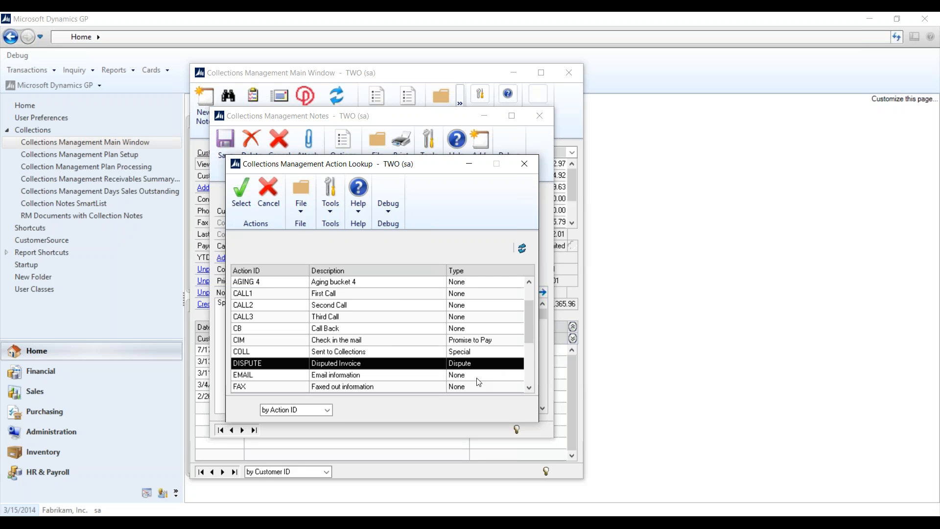
pyautogui.click(465, 355)
pyautogui.click(466, 342)
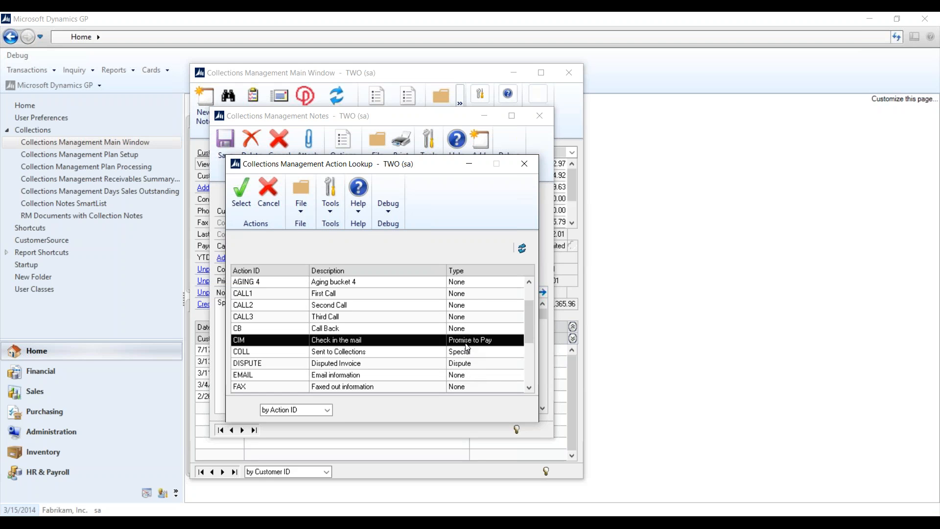
pyautogui.click(466, 355)
pyautogui.click(467, 362)
pyautogui.click(468, 378)
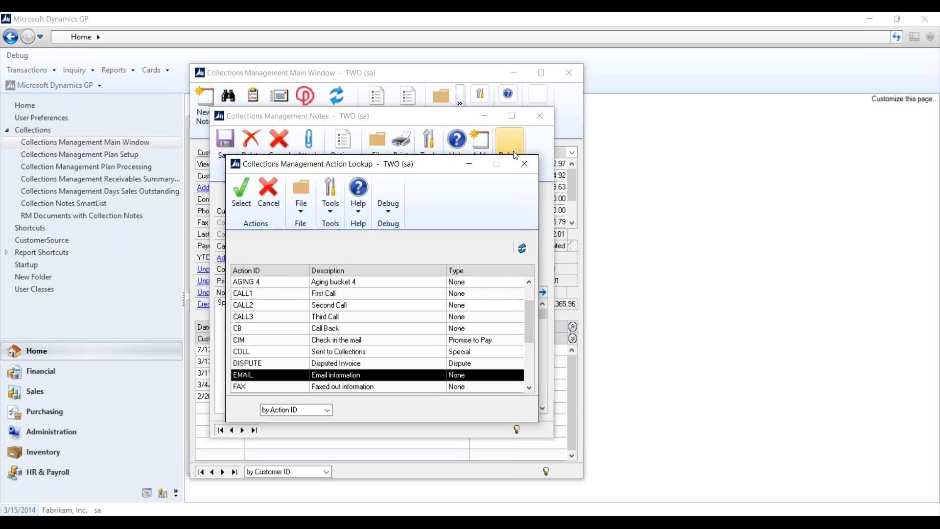
pyautogui.click(523, 163)
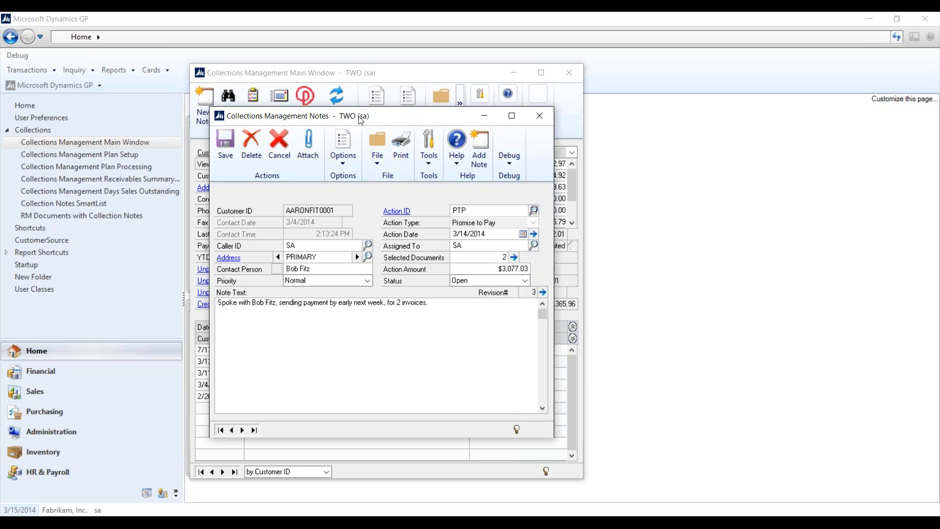
# Step: Review the open note's text and view the documents selected for its promised payment
pyautogui.moveTo(361, 122); pyautogui.dragTo(364, 149)
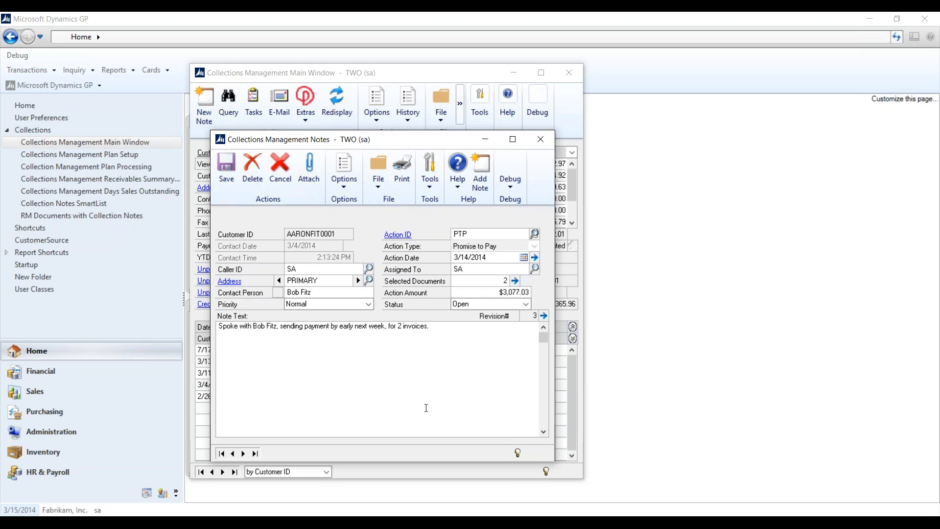
pyautogui.moveTo(267, 326); pyautogui.dragTo(364, 332)
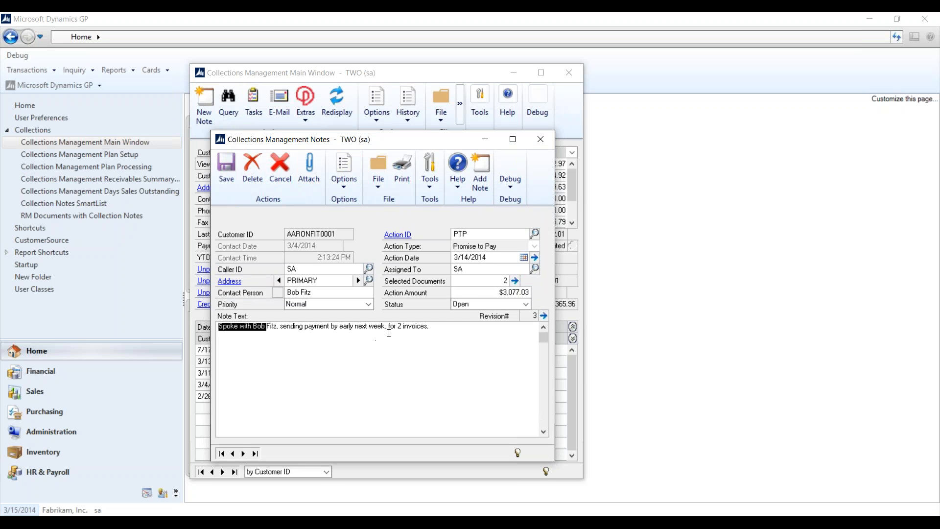
pyautogui.click(390, 327)
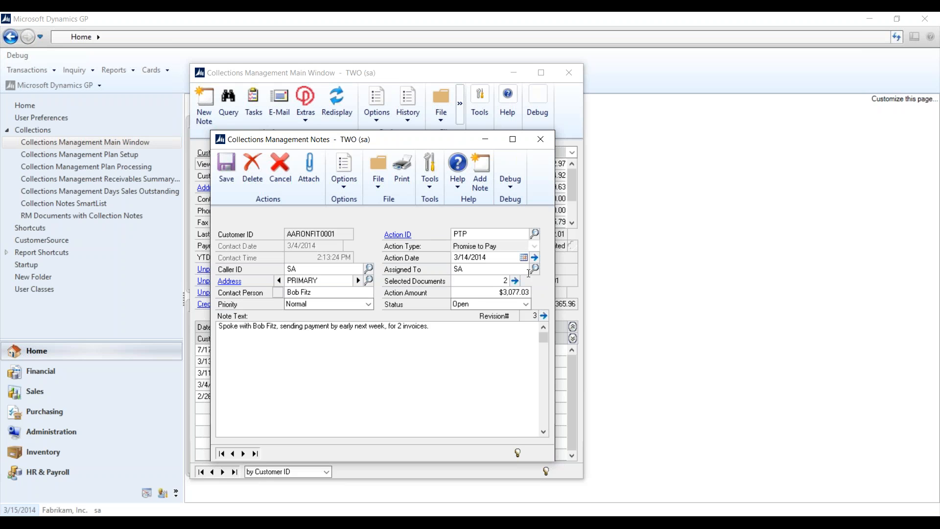
pyautogui.click(515, 280)
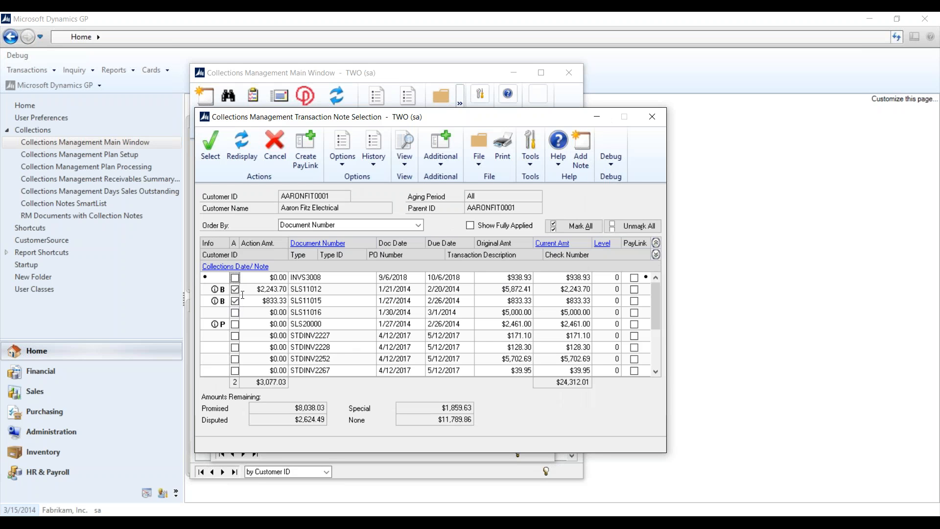
pyautogui.click(651, 116)
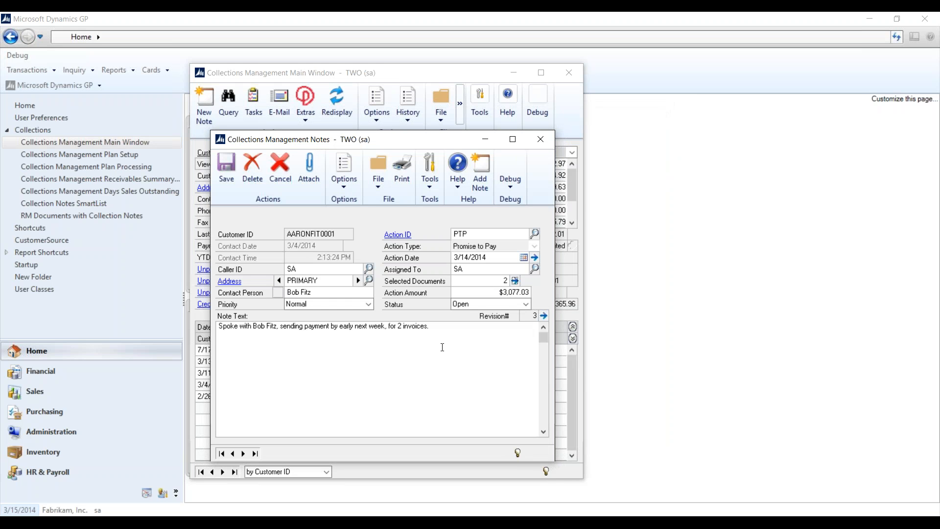
# Step: Set the collection note's Action Amount to $2,000.00
pyautogui.click(482, 293)
pyautogui.click(484, 293)
pyautogui.moveTo(488, 293); pyautogui.dragTo(537, 298)
pyautogui.write('2,000')
# Step: View the Status choices available for the collection note, keeping it Open
pyautogui.click(528, 307)
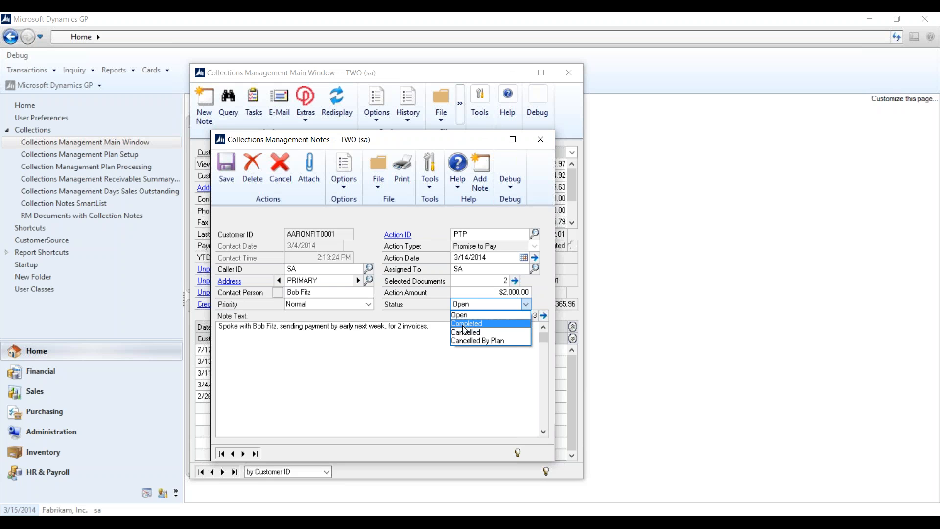
pyautogui.click(440, 380)
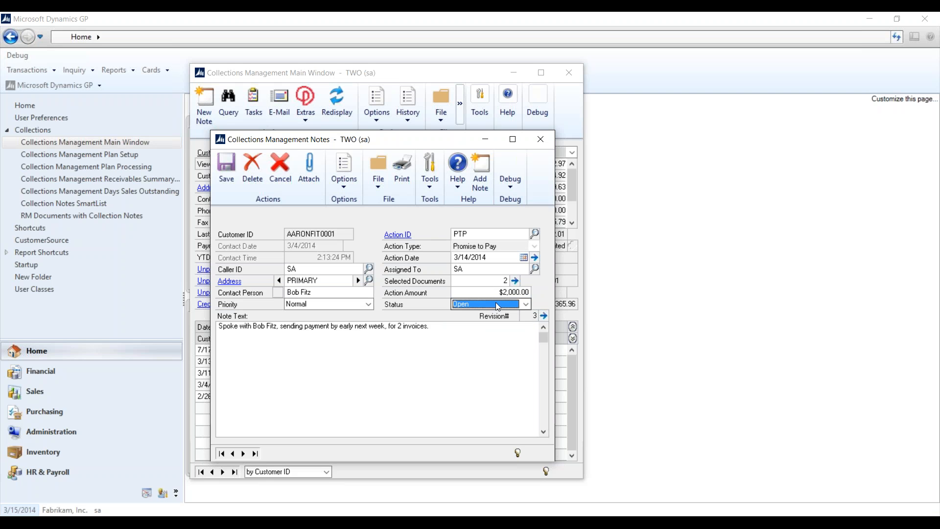
pyautogui.click(525, 304)
pyautogui.click(360, 377)
# Step: View the collection note's revision history, browsing back to revision 1, and close the revisions and the note
pyautogui.click(543, 316)
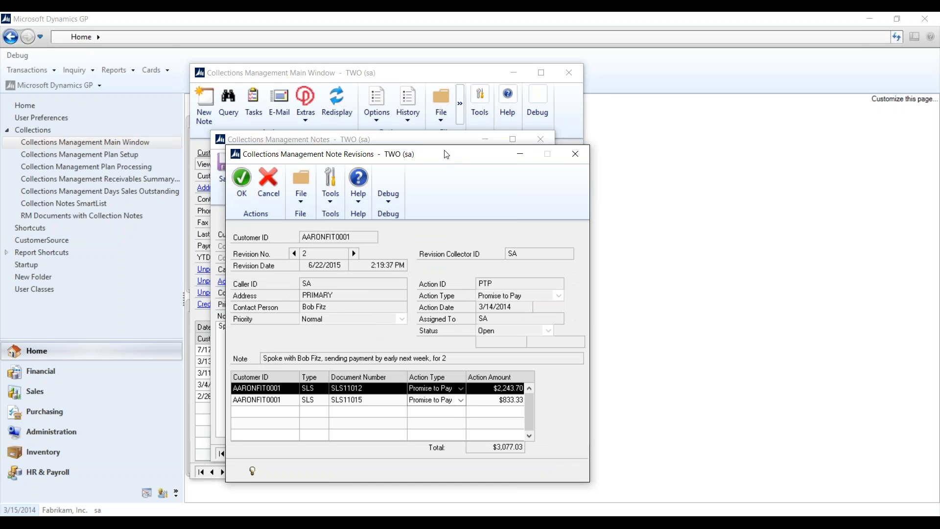
pyautogui.moveTo(444, 151); pyautogui.dragTo(448, 145)
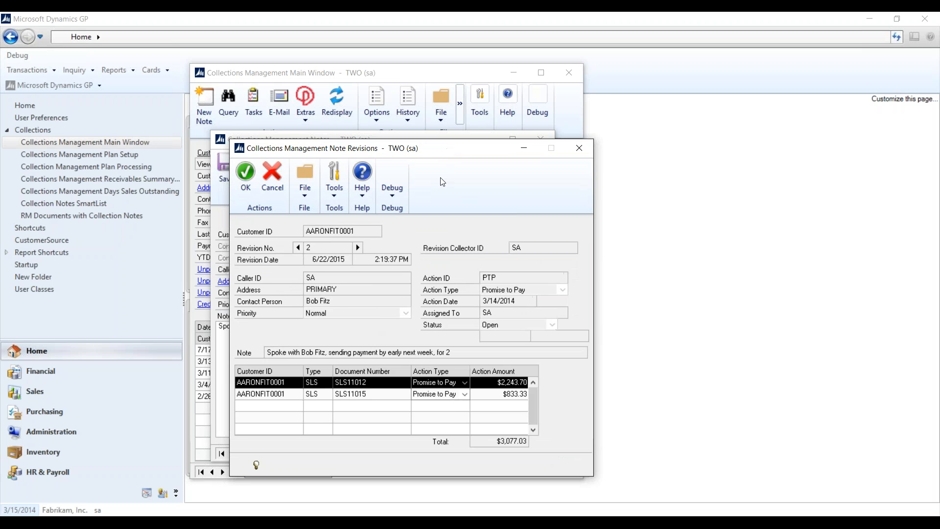
pyautogui.click(299, 248)
pyautogui.click(299, 247)
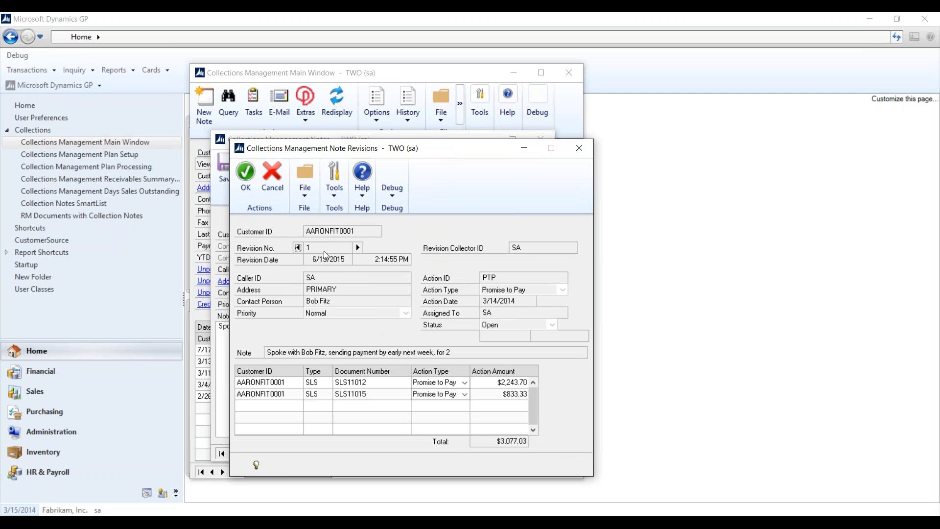
pyautogui.click(358, 248)
pyautogui.click(358, 248)
pyautogui.click(579, 148)
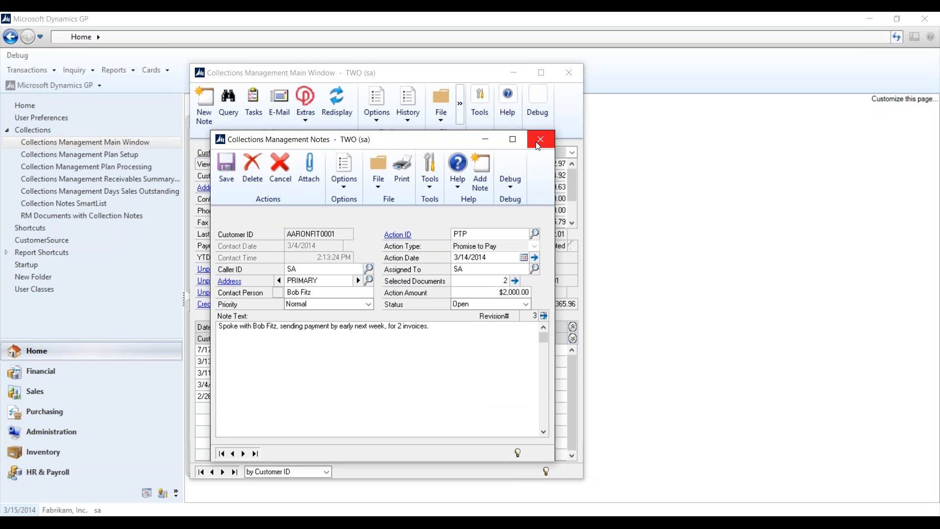
pyautogui.click(539, 140)
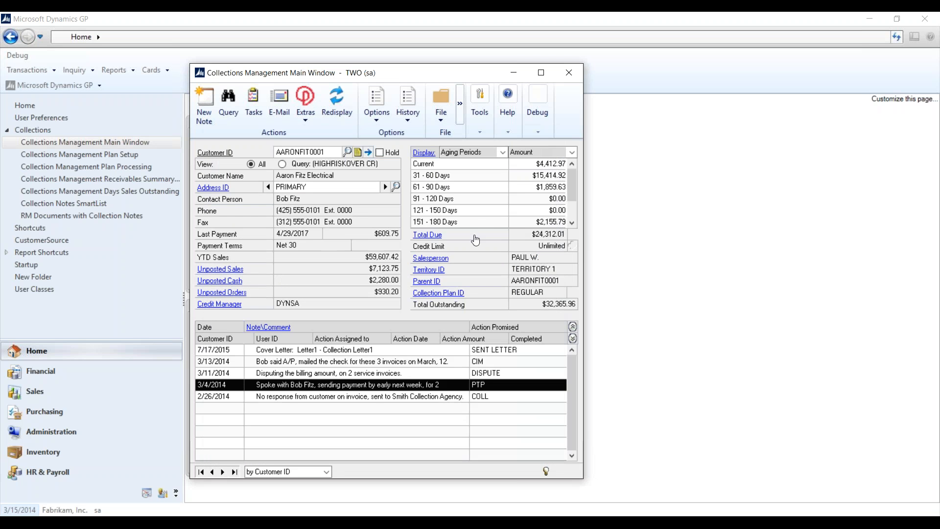
# Step: Open the transactions behind the customer's Total Due and examine their action indicators through the whole list
pyautogui.click(432, 236)
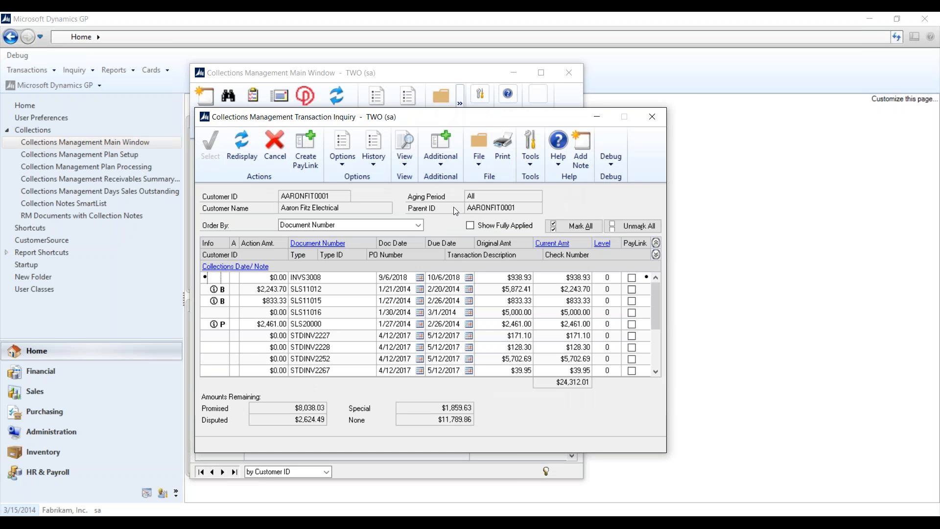
pyautogui.scroll(-2, 288, 325)
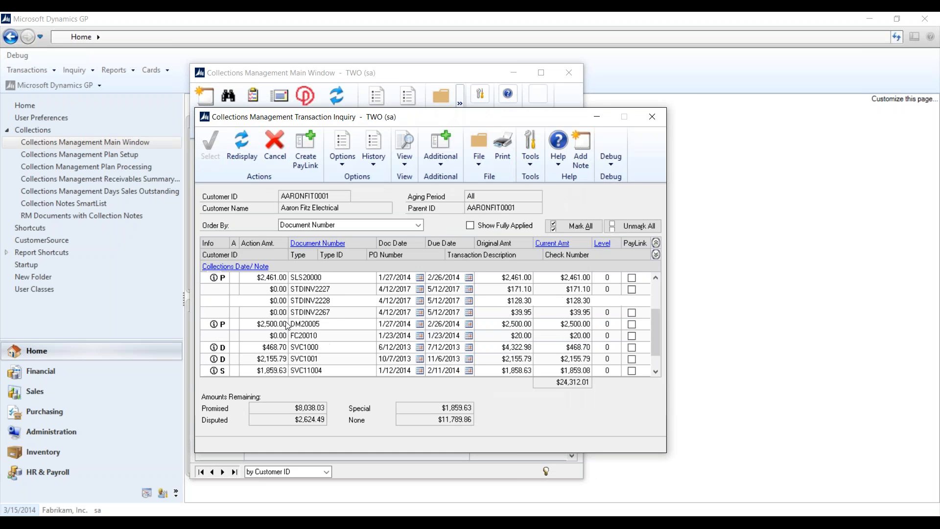
pyautogui.scroll(2, 287, 325)
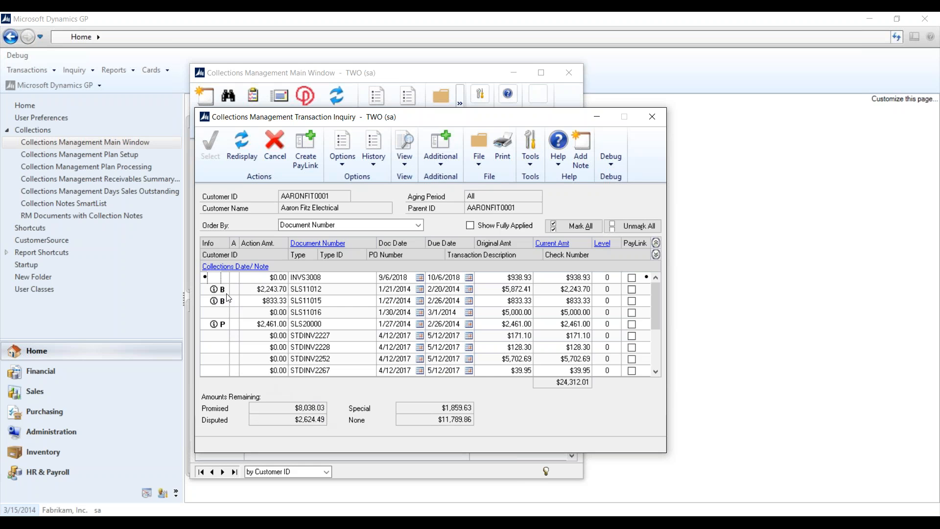
pyautogui.scroll(-3, 233, 316)
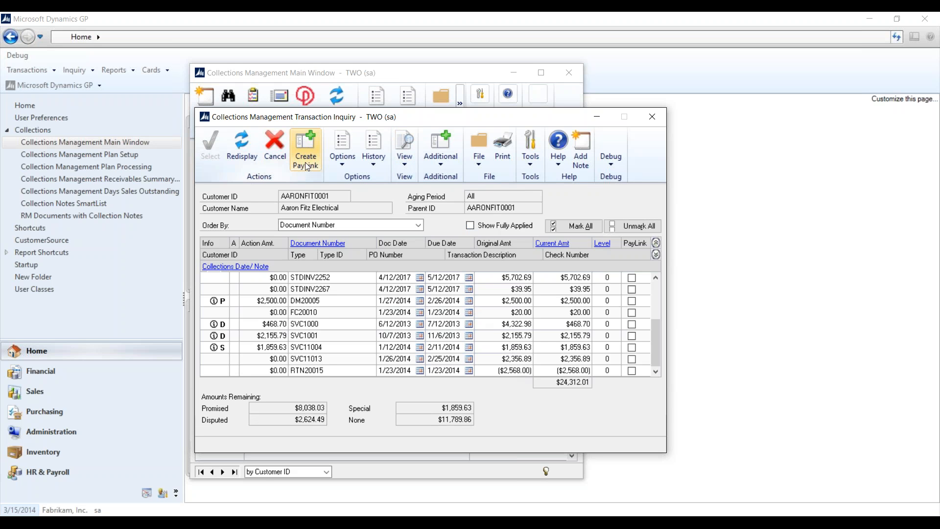
# Step: Mark STDINV2267 and DM20005 for PayLink and create the PayLink e-mail for them
pyautogui.click(632, 289)
pyautogui.click(632, 301)
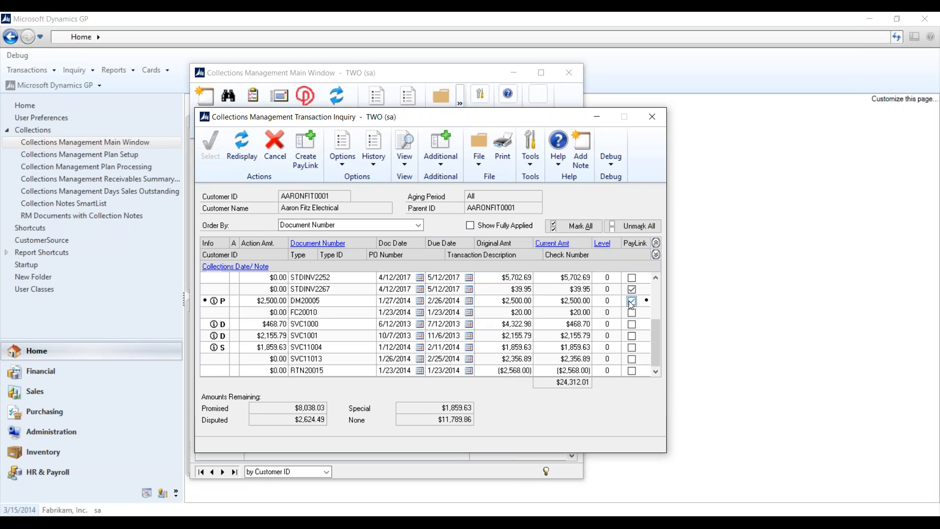
pyautogui.click(307, 155)
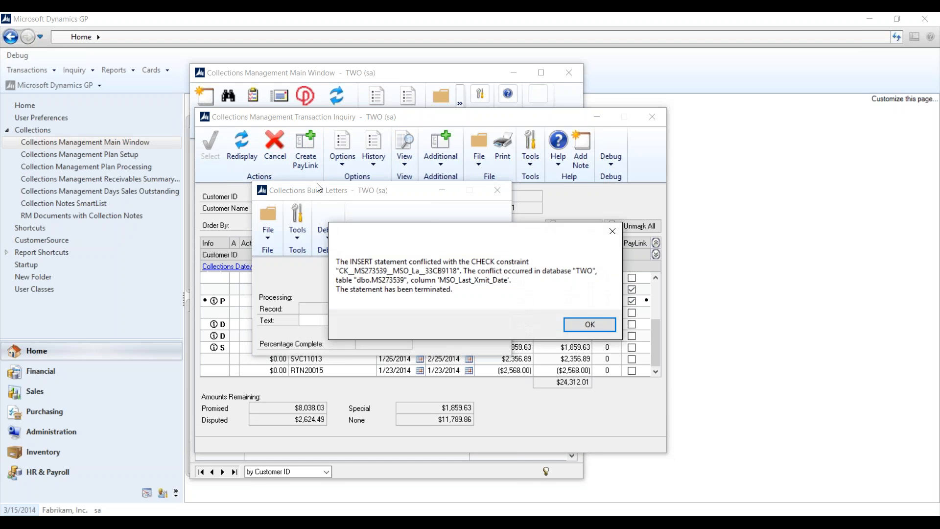
pyautogui.click(590, 324)
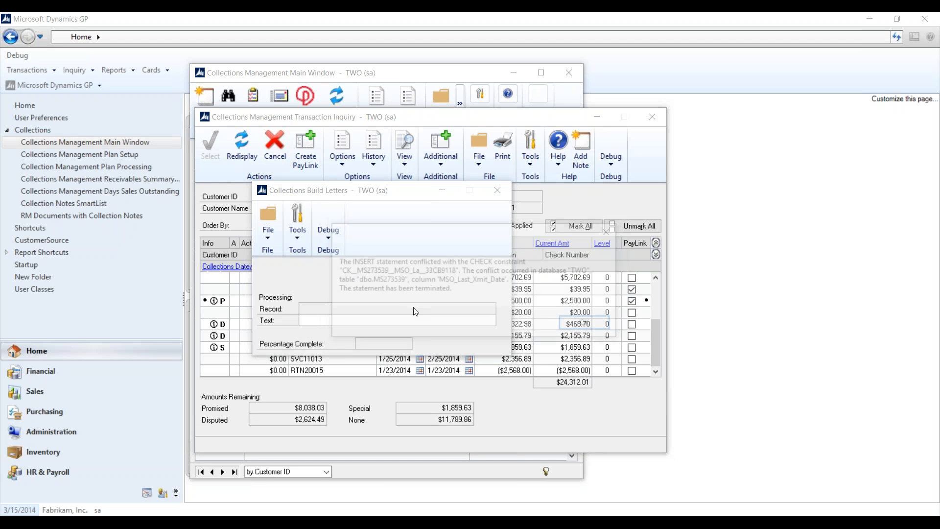
pyautogui.click(604, 323)
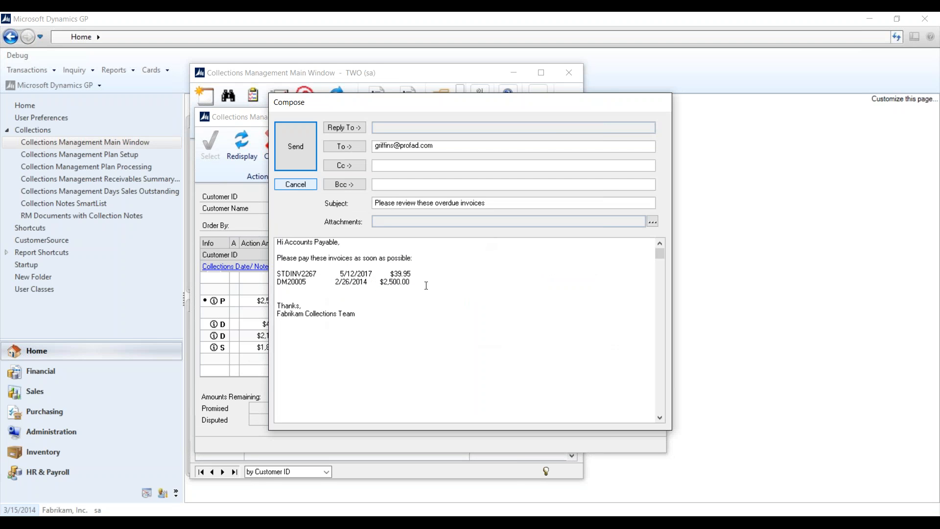
# Step: Check the invoice lines in the overdue invoices e-mail and send it to the customer
pyautogui.moveTo(426, 285); pyautogui.dragTo(338, 266)
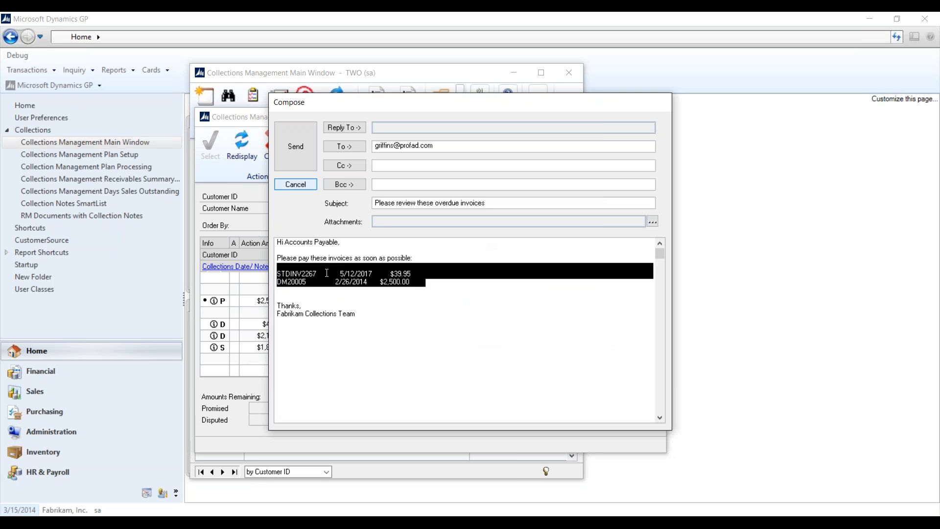
pyautogui.click(431, 332)
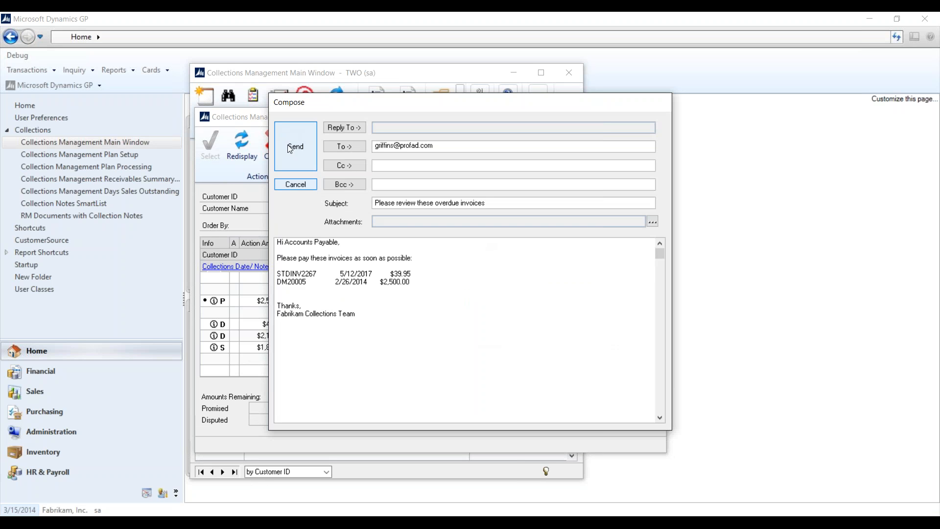
pyautogui.click(298, 160)
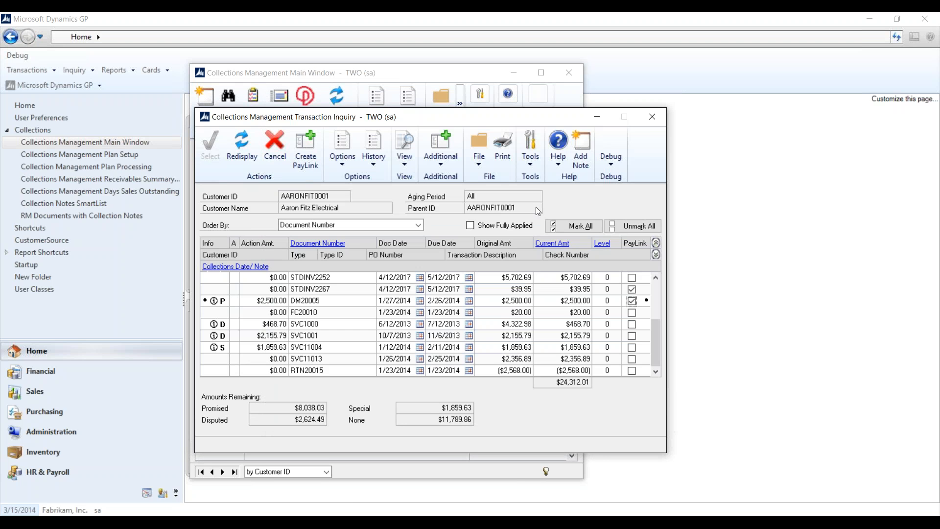
# Step: Close the transaction inquiry and switch to Outlook to check the invoice lines in the received overdue invoices e-mail
pyautogui.click(654, 121)
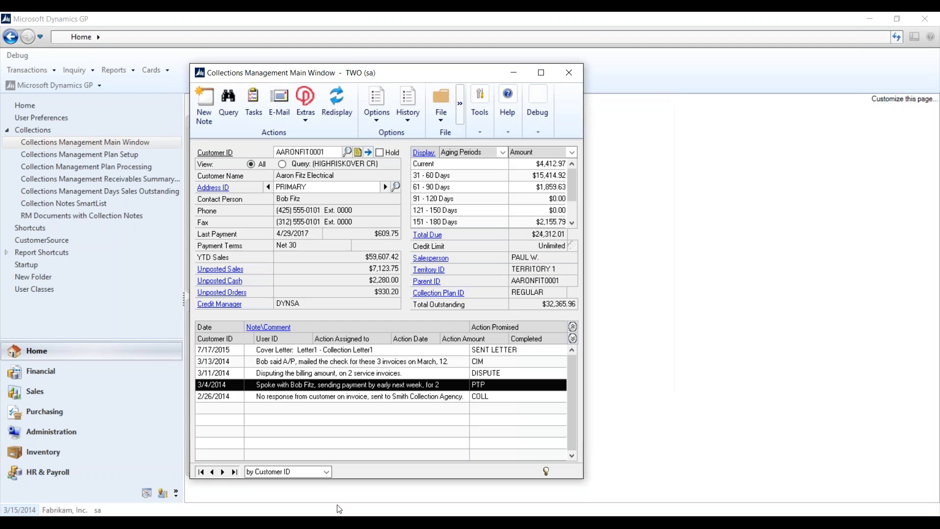
pyautogui.click(339, 521)
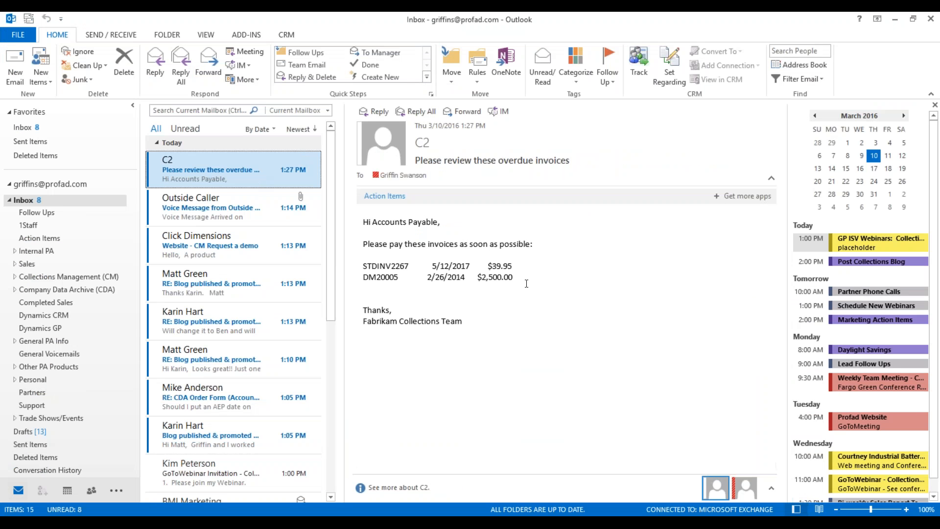
pyautogui.moveTo(526, 283); pyautogui.dragTo(396, 270)
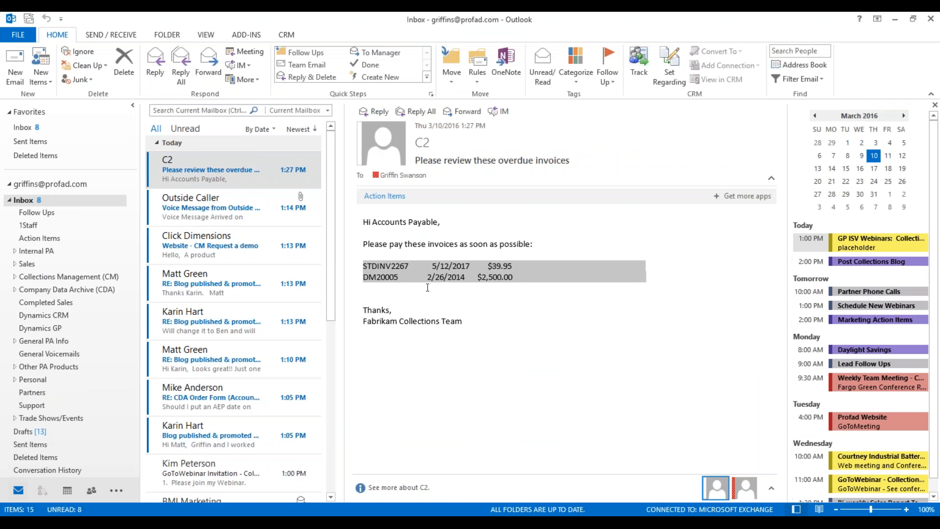
pyautogui.click(425, 327)
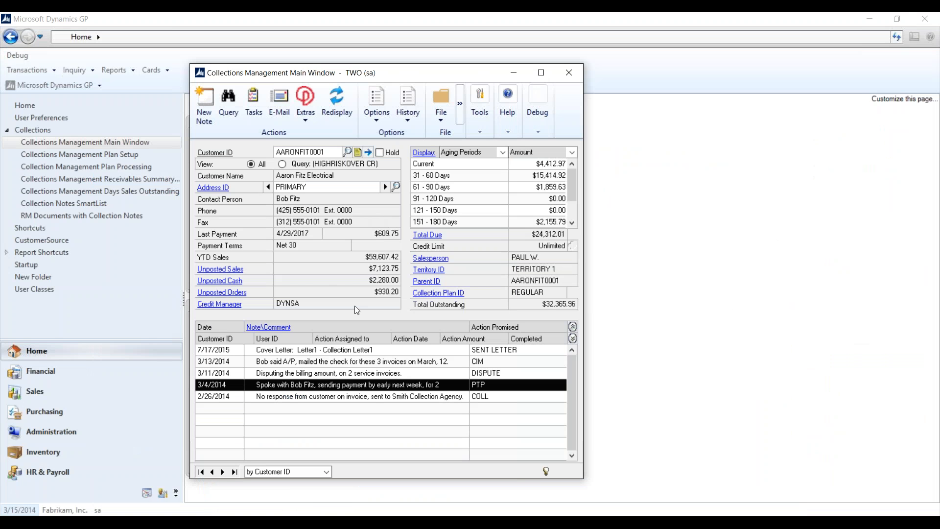
# Step: Open the collection task list and show open tasks with action dates up to 3/31/2014
pyautogui.click(253, 105)
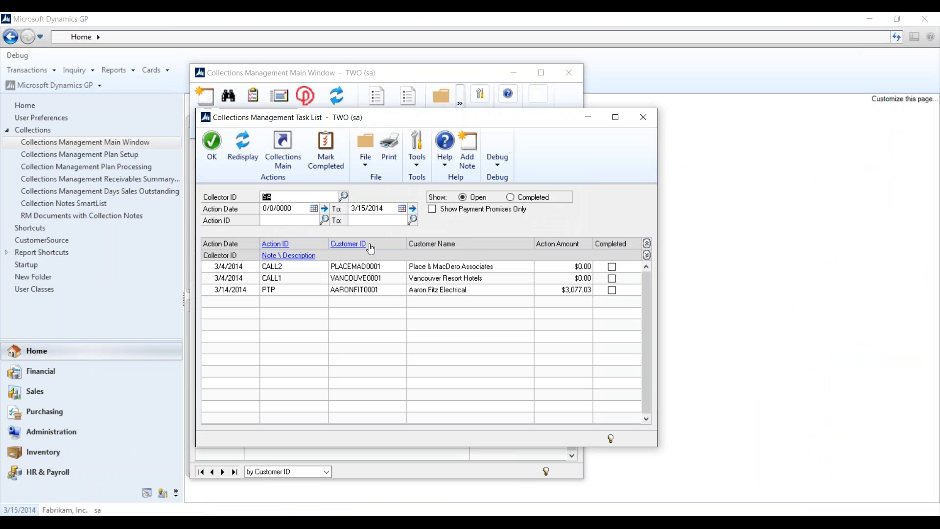
pyautogui.click(401, 208)
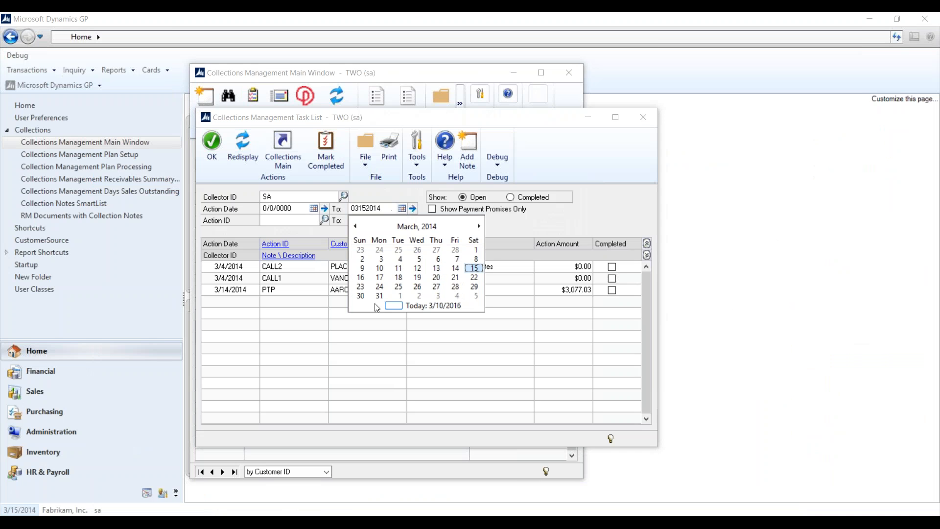
pyautogui.click(379, 295)
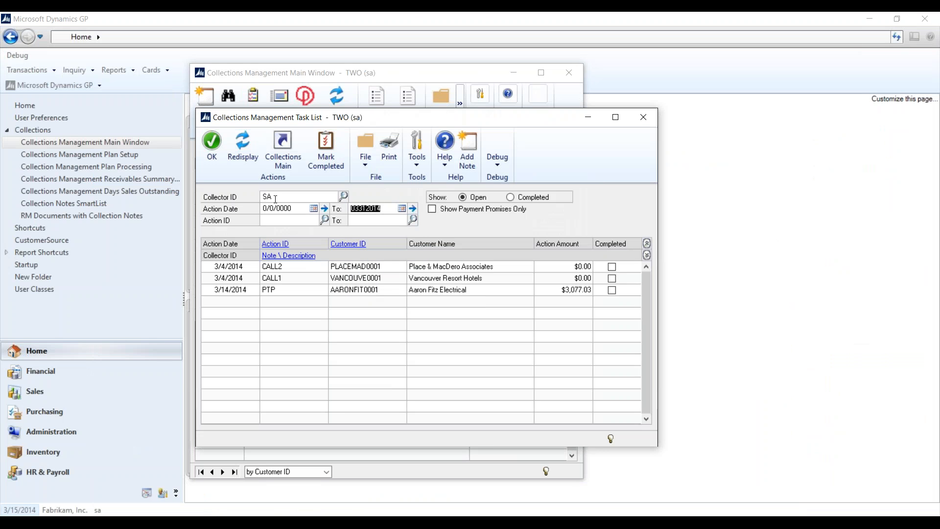
pyautogui.click(242, 147)
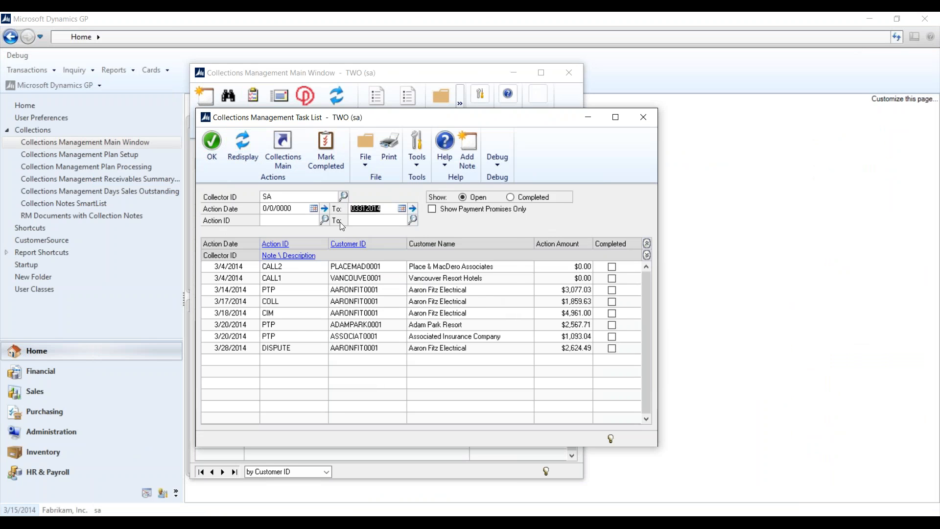
# Step: Look through the available collectors for the task list without changing the selection, and close the task list
pyautogui.click(343, 196)
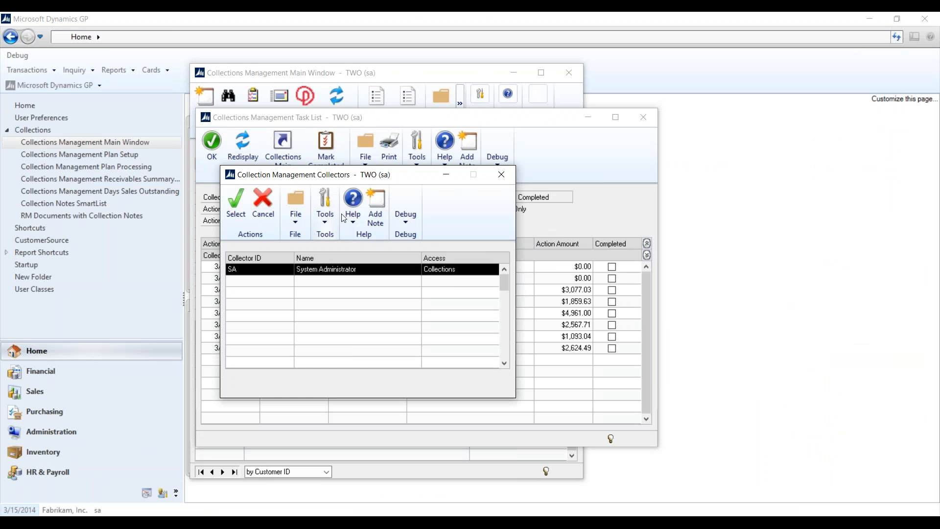
pyautogui.click(501, 175)
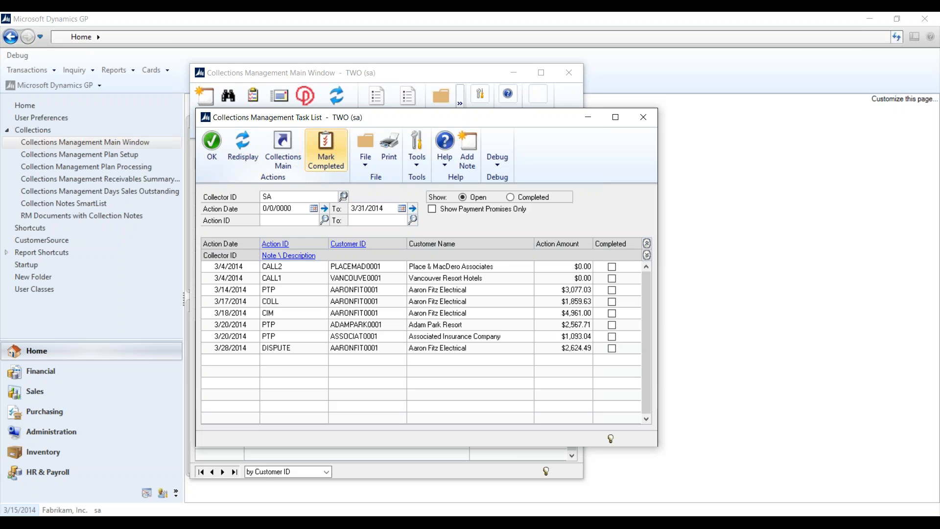
pyautogui.click(343, 197)
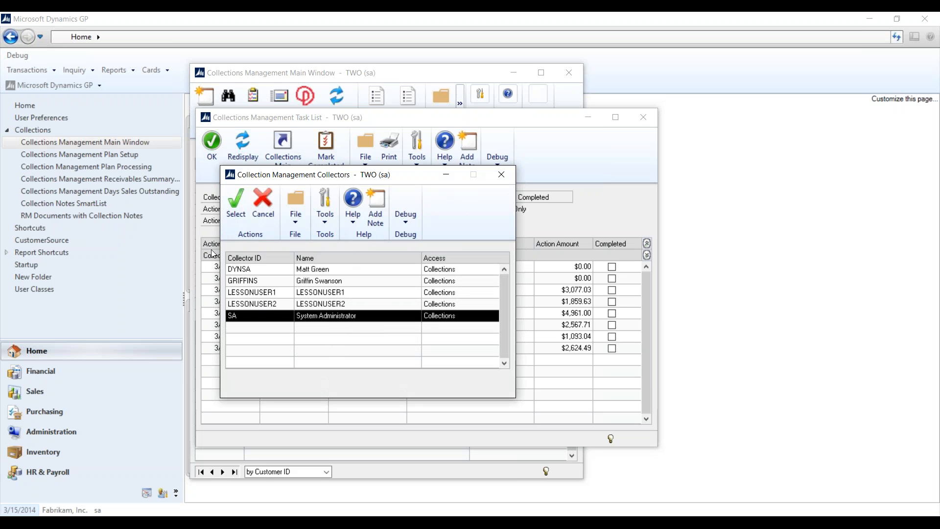
pyautogui.click(501, 175)
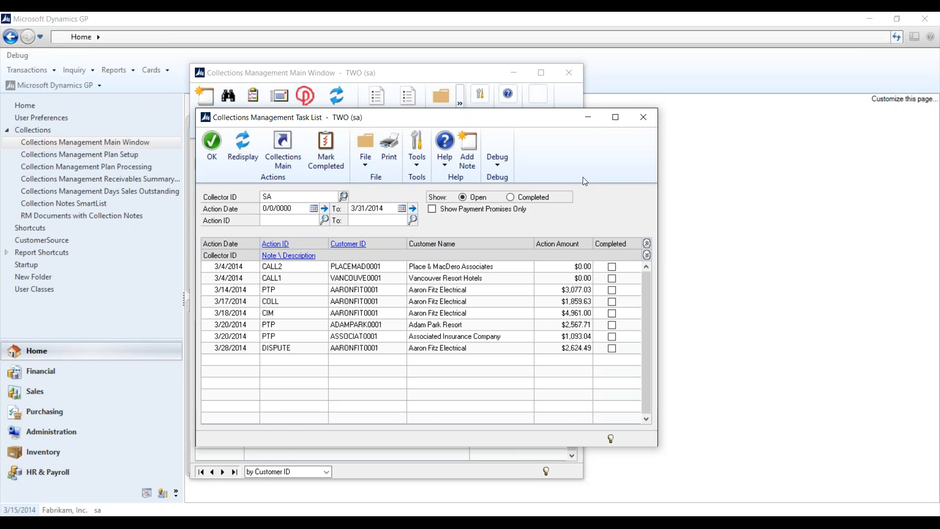
pyautogui.click(642, 117)
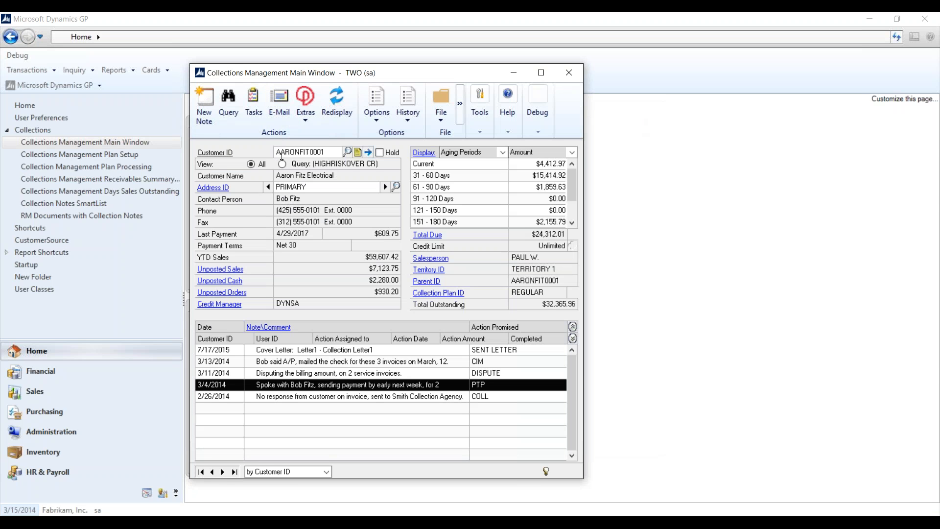
# Step: Start a collections e-mail for the customer, add the contact's e-mail address as a TO recipient, and check the other recipient types
pyautogui.click(279, 105)
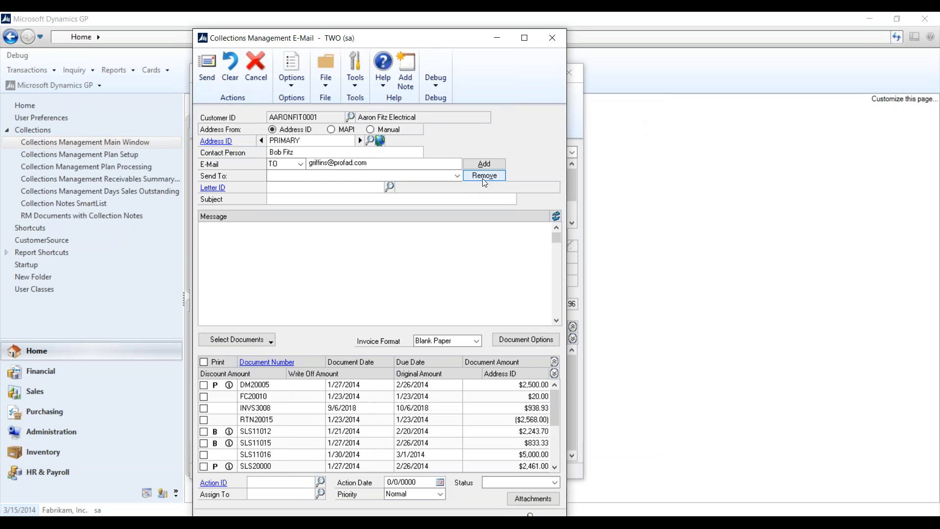
pyautogui.click(469, 165)
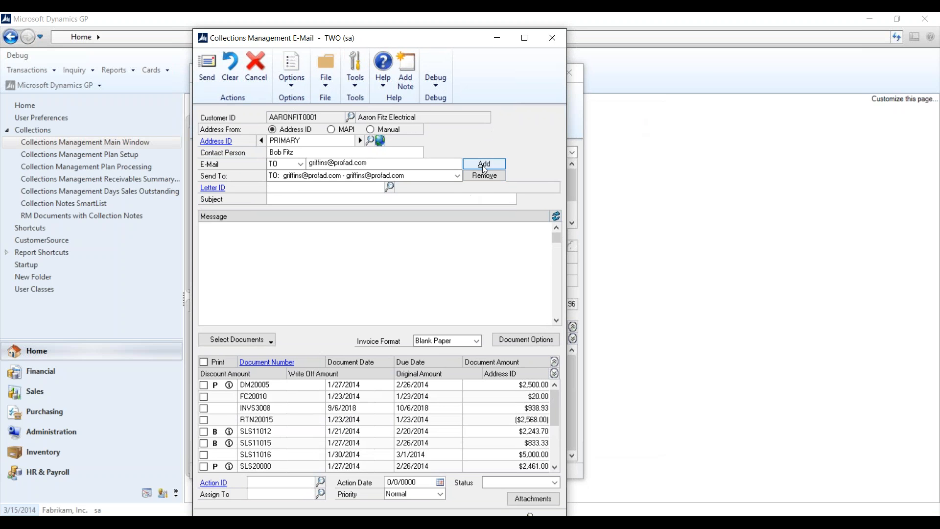
pyautogui.click(292, 164)
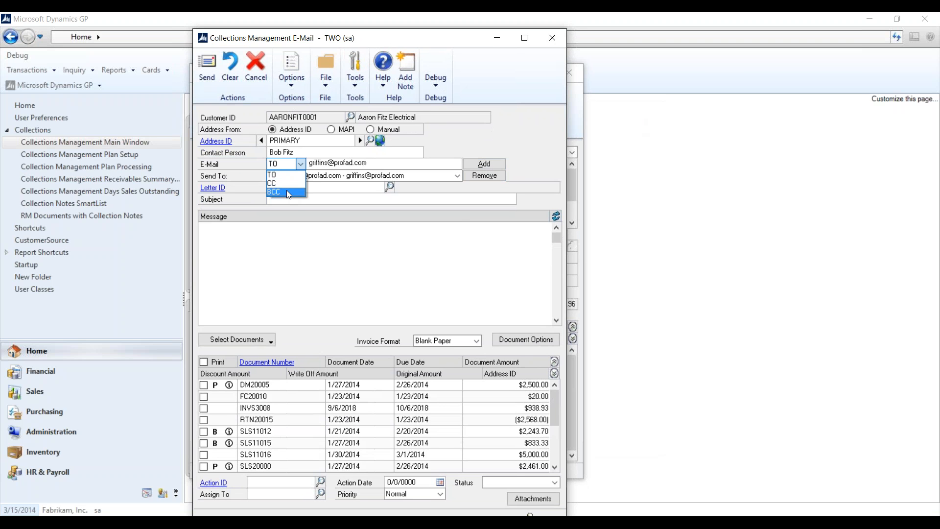
pyautogui.click(299, 173)
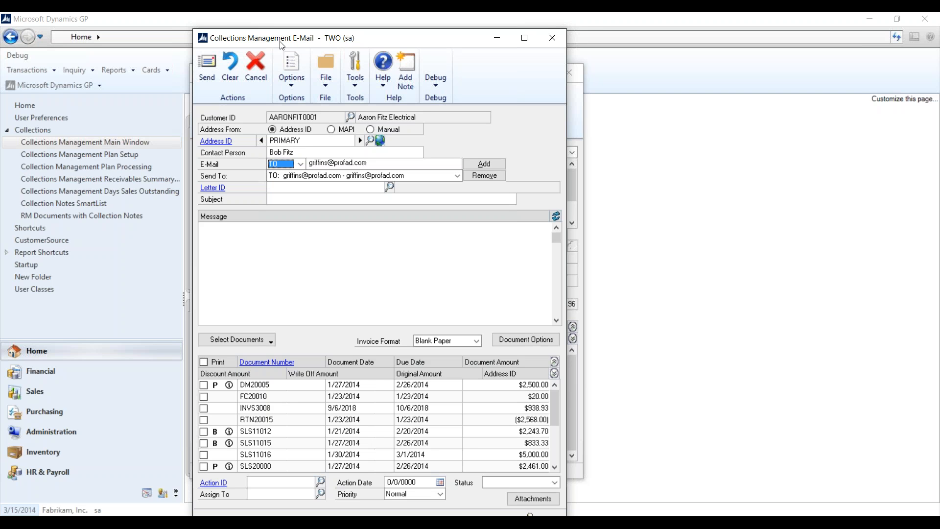
# Step: Apply the SELECT letter for manually selected documents to the e-mail and examine its PayLinkForMultipleDocuments placeholder
pyautogui.click(391, 188)
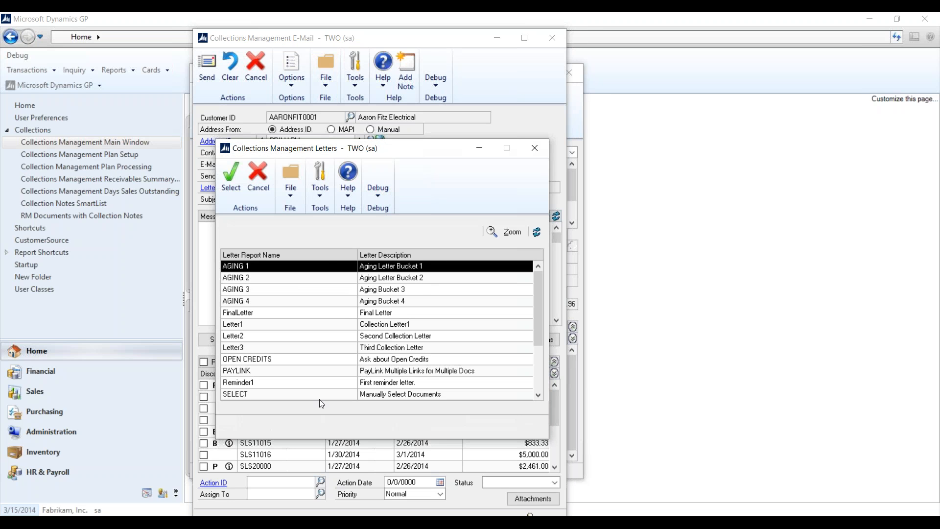
pyautogui.scroll(-1, 320, 400)
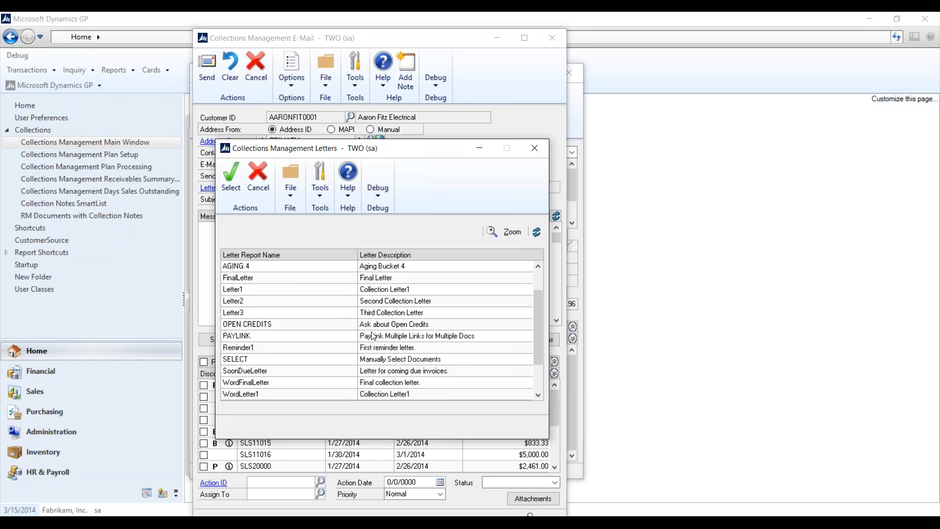
pyautogui.click(299, 360)
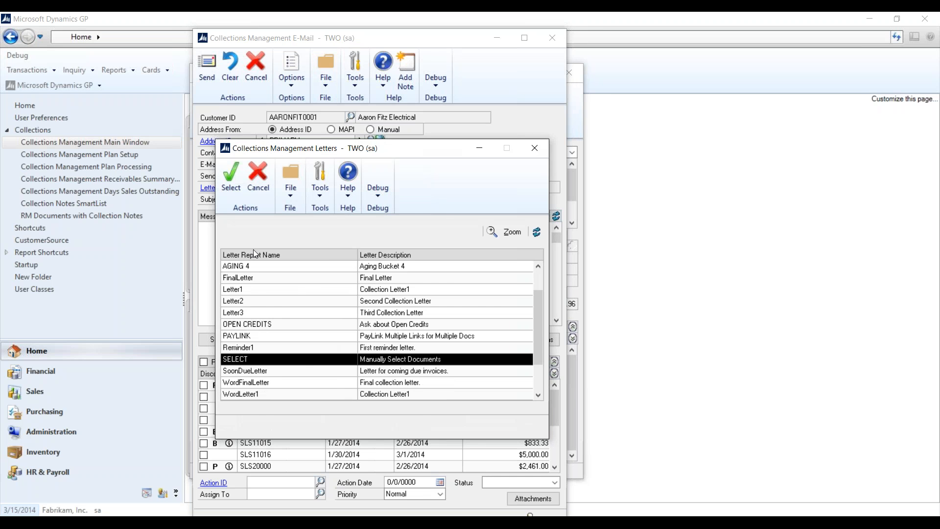
pyautogui.click(230, 197)
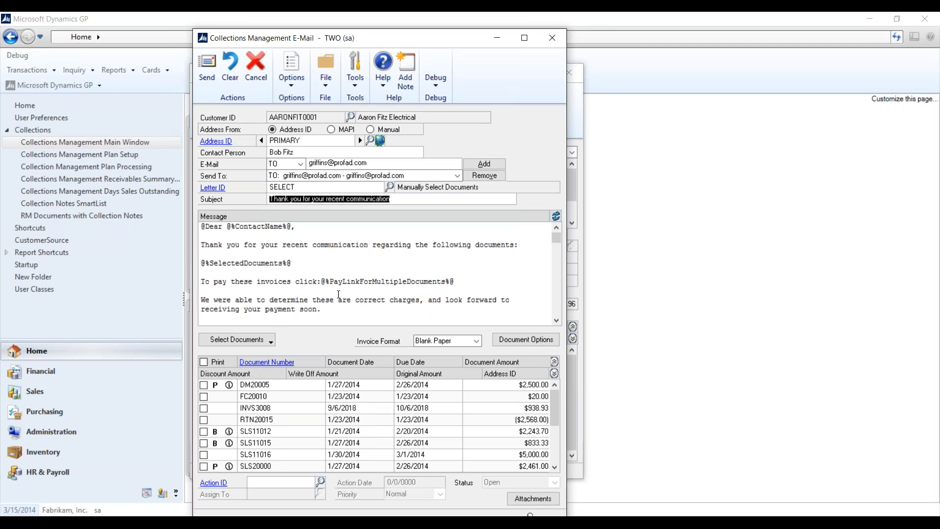
pyautogui.moveTo(462, 281); pyautogui.dragTo(320, 284)
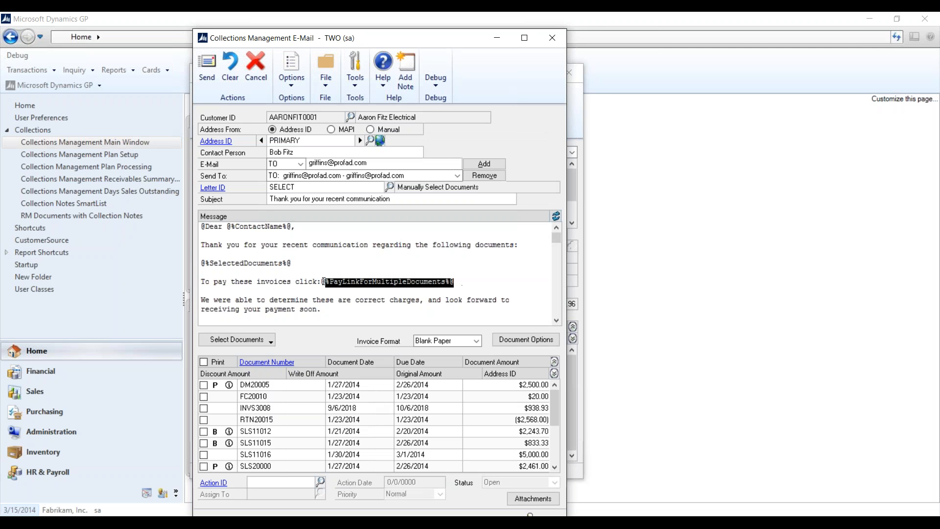
pyautogui.click(471, 282)
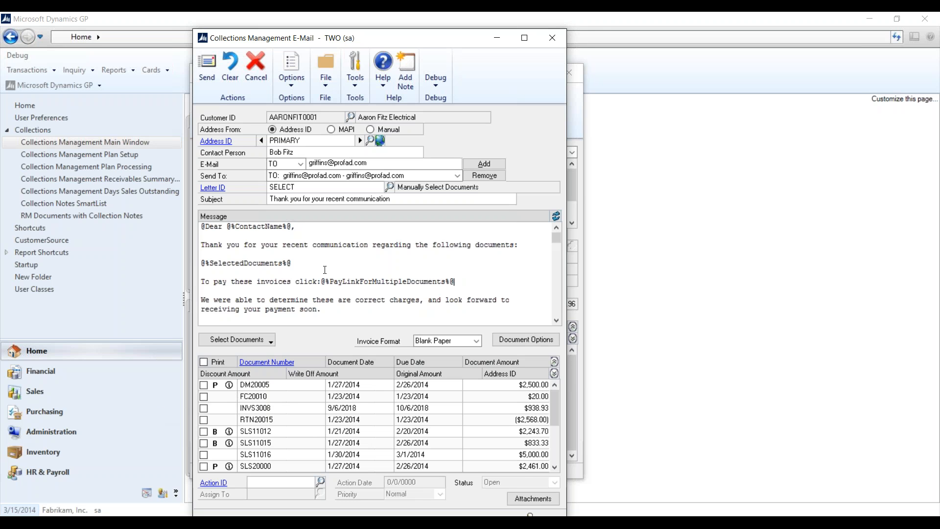
# Step: Include FC20010, INVS3008 and DM20005, merge their details into the message, and remove extra blank lines below the document list
pyautogui.click(203, 397)
pyautogui.click(204, 407)
pyautogui.click(204, 384)
pyautogui.click(555, 216)
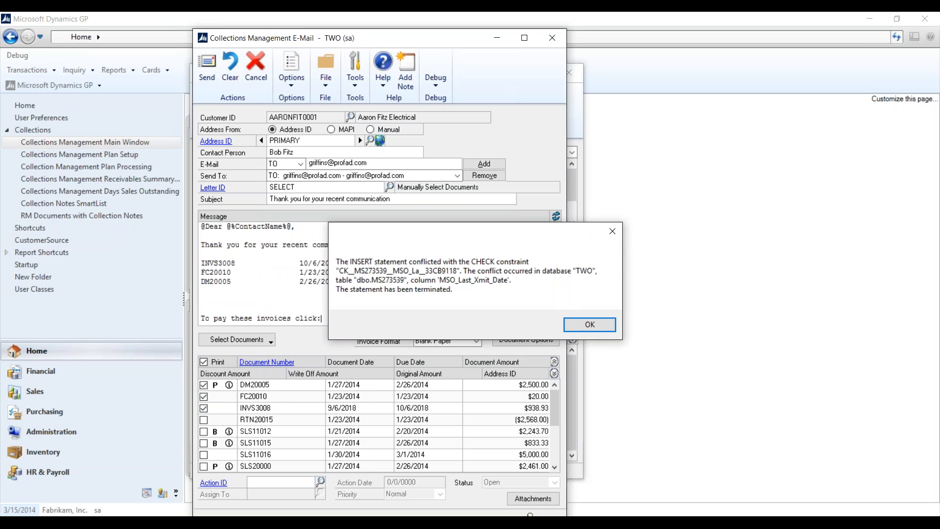
pyautogui.click(612, 231)
pyautogui.press('BackSpace')
pyautogui.press('BackSpace')
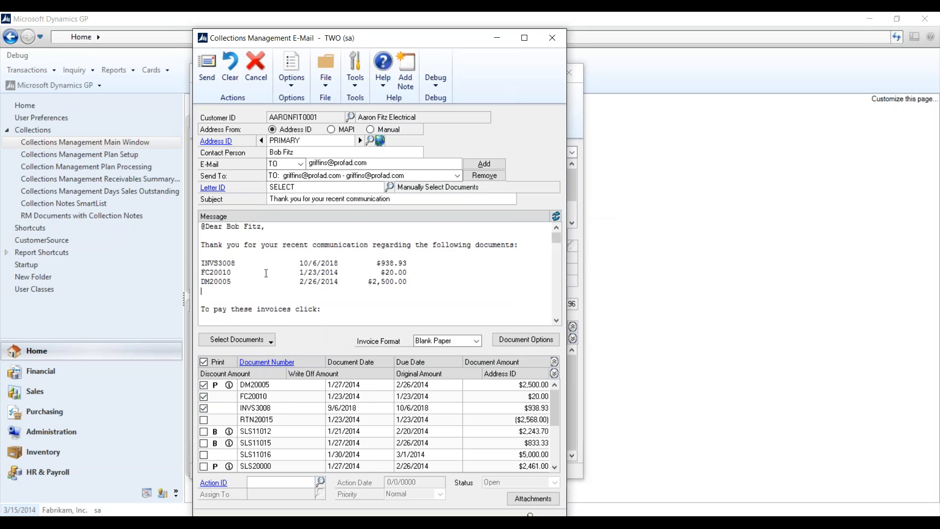
# Step: Review the merged document lines and the remaining message text, and close the e-mail without sending it
pyautogui.moveTo(416, 280); pyautogui.dragTo(274, 262)
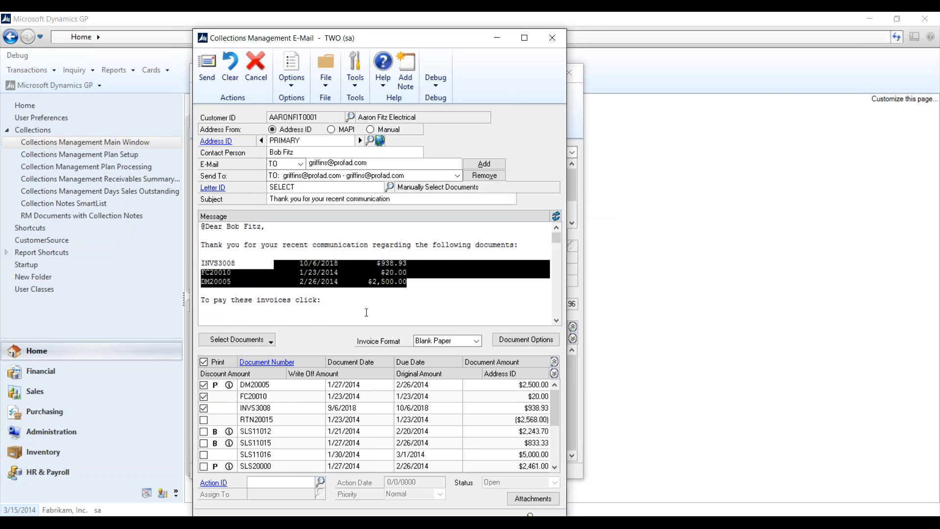
pyautogui.scroll(-2, 366, 313)
pyautogui.scroll(2, 373, 306)
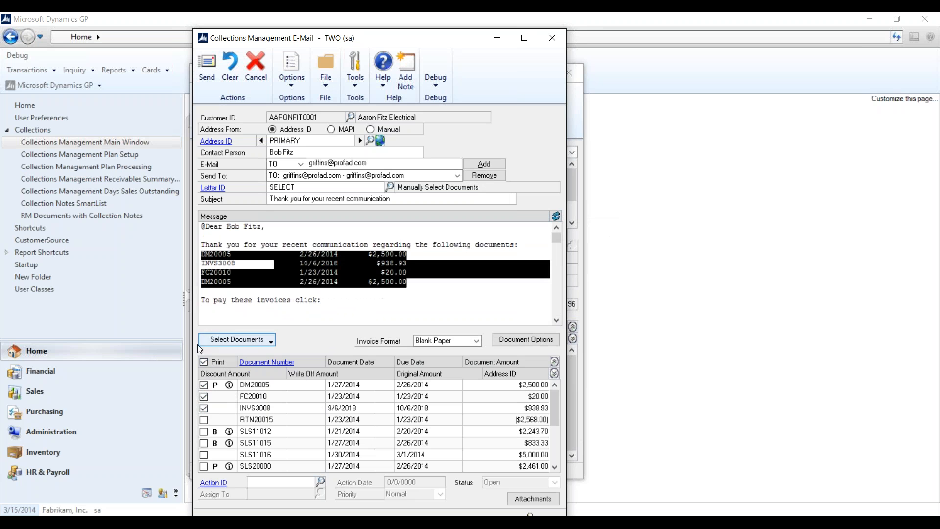
pyautogui.click(310, 309)
pyautogui.scroll(-2, 310, 294)
pyautogui.scroll(2, 316, 297)
pyautogui.scroll(-2, 315, 297)
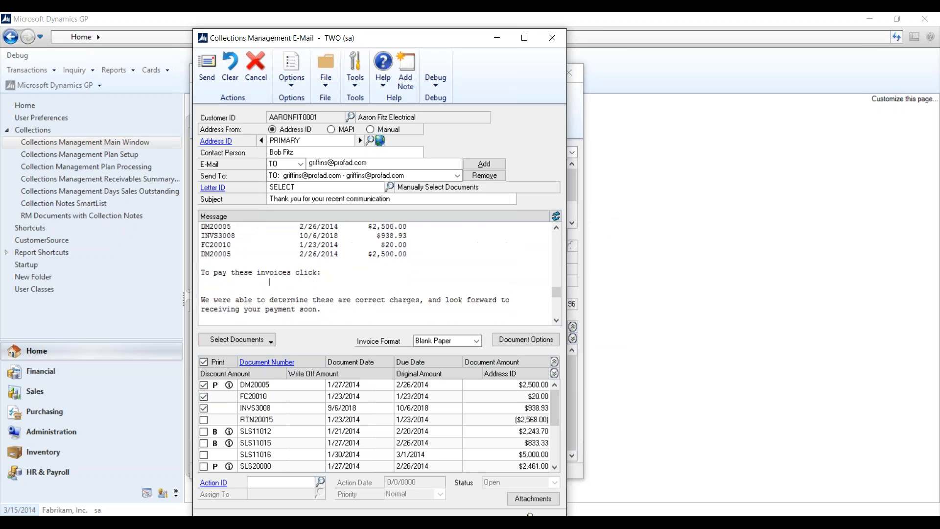
pyautogui.scroll(2, 315, 294)
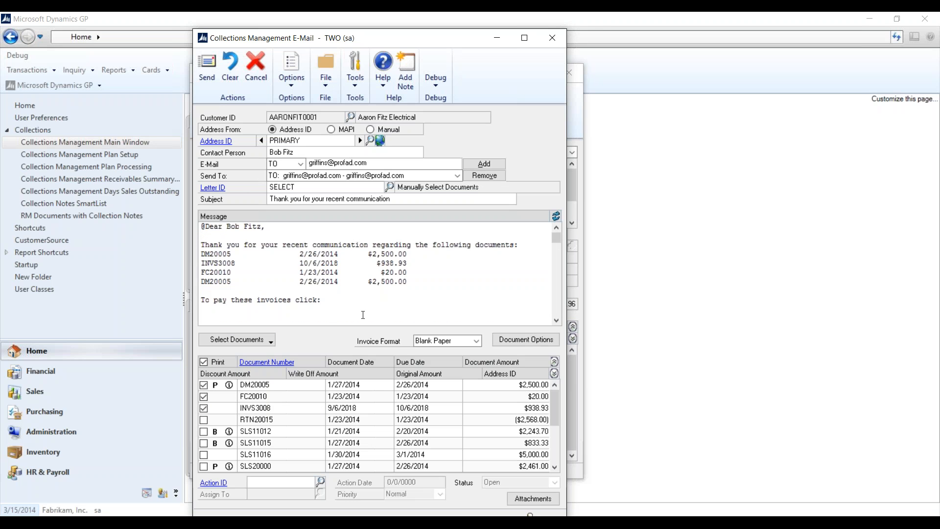
pyautogui.scroll(-2, 316, 303)
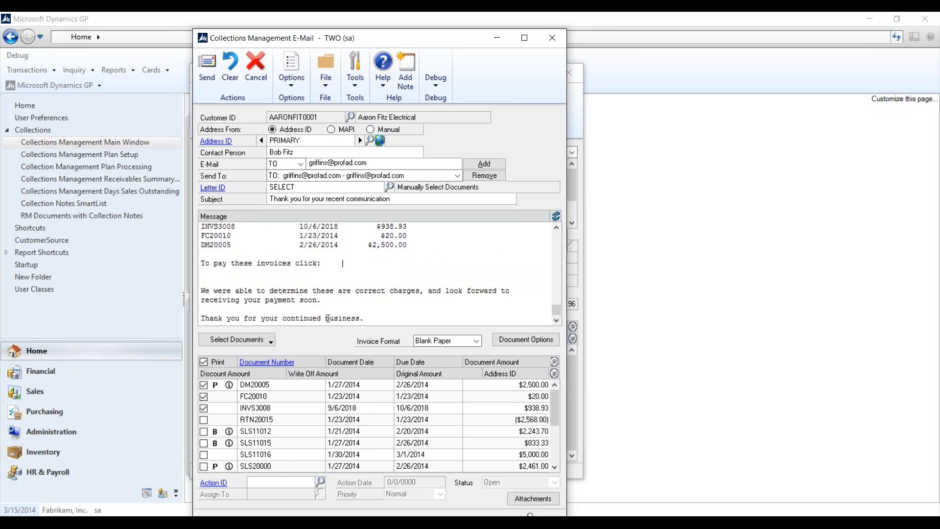
pyautogui.scroll(2, 357, 280)
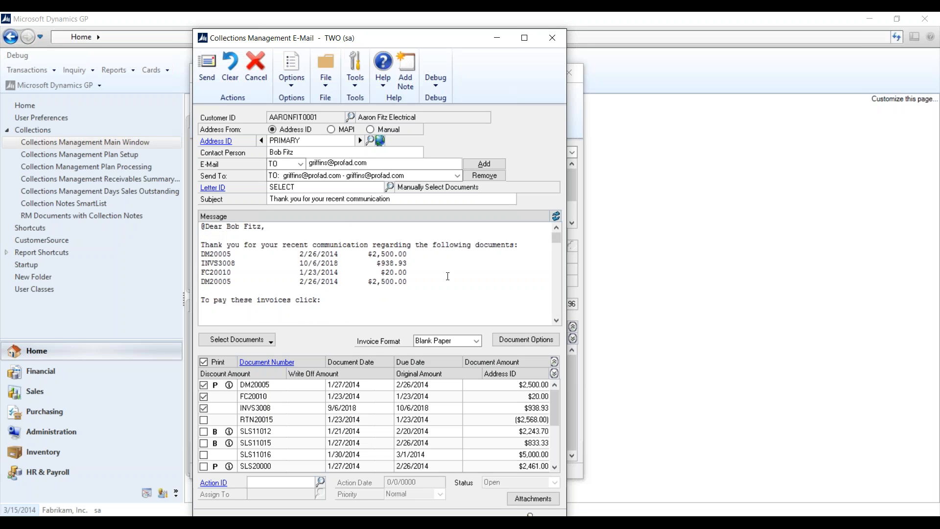
pyautogui.moveTo(407, 282); pyautogui.dragTo(315, 252)
pyautogui.click(373, 299)
pyautogui.click(553, 37)
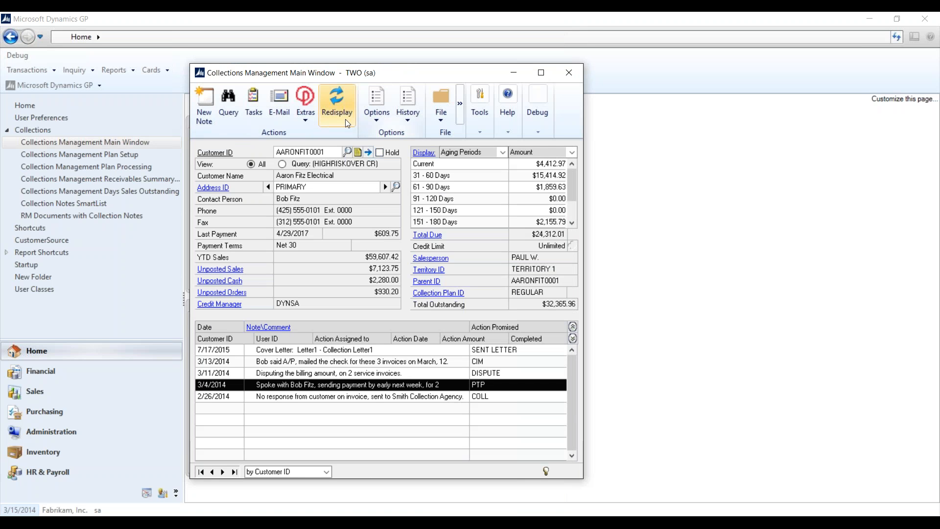
# Step: Start a new collections query and examine the available Balance, Period/Date, Notes and Action Type restriction options
pyautogui.click(237, 107)
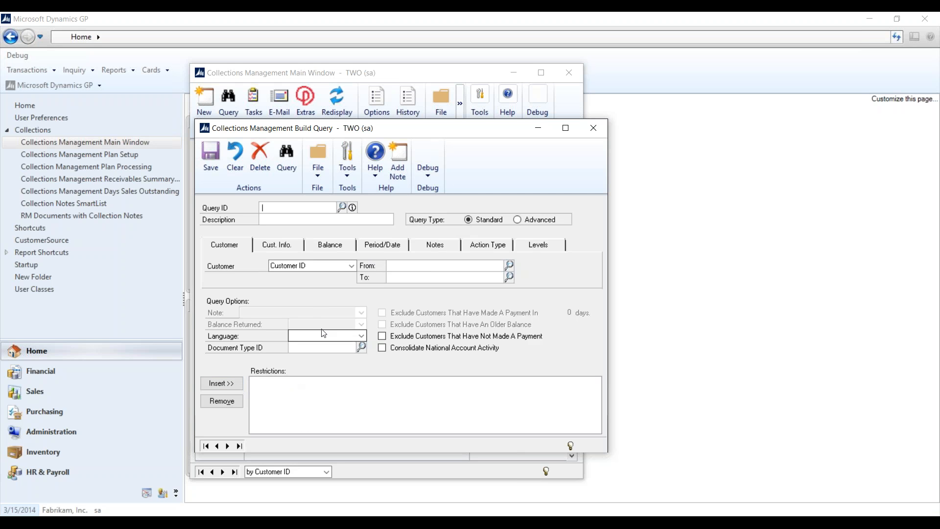
pyautogui.click(322, 246)
pyautogui.click(319, 266)
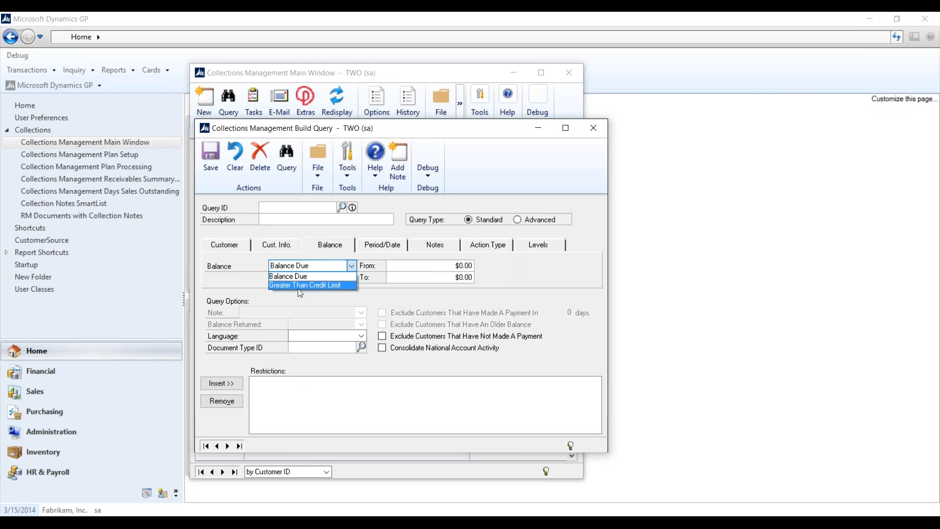
pyautogui.click(380, 247)
pyautogui.click(351, 266)
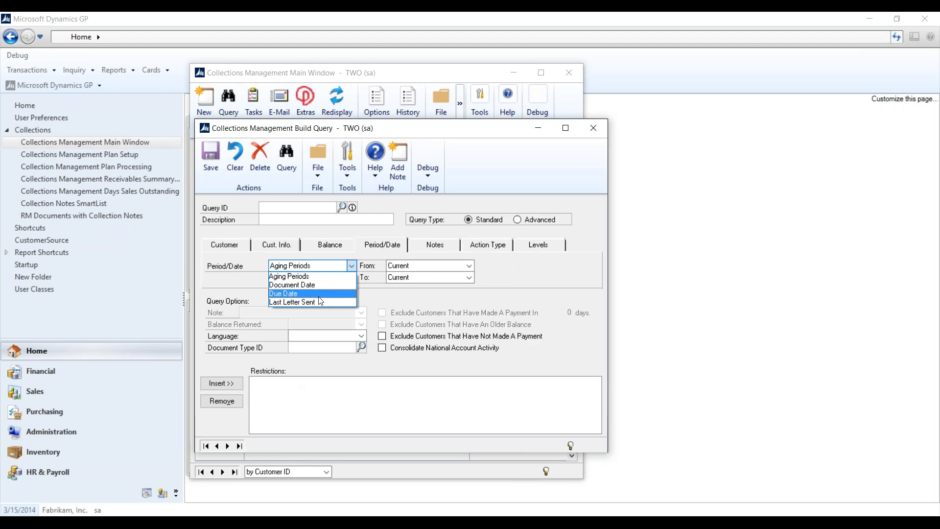
pyautogui.click(443, 243)
pyautogui.click(337, 268)
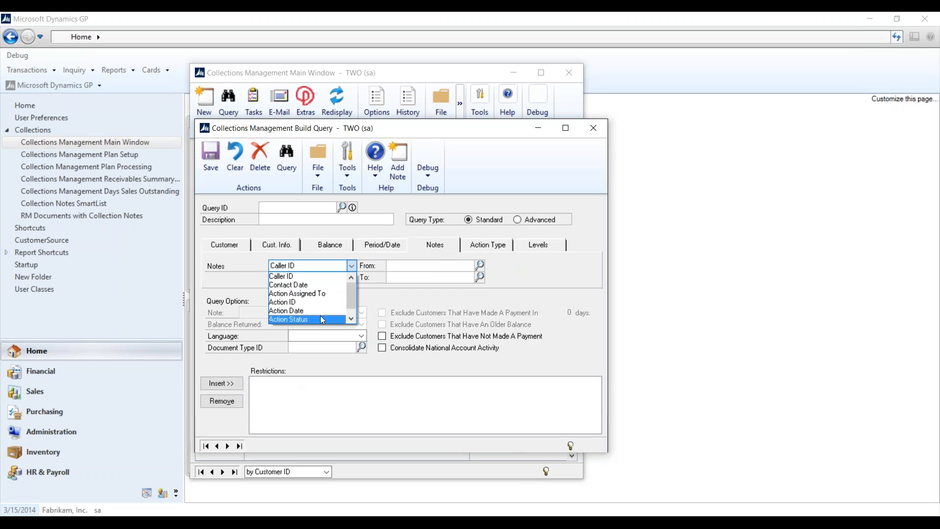
pyautogui.click(482, 247)
pyautogui.click(321, 267)
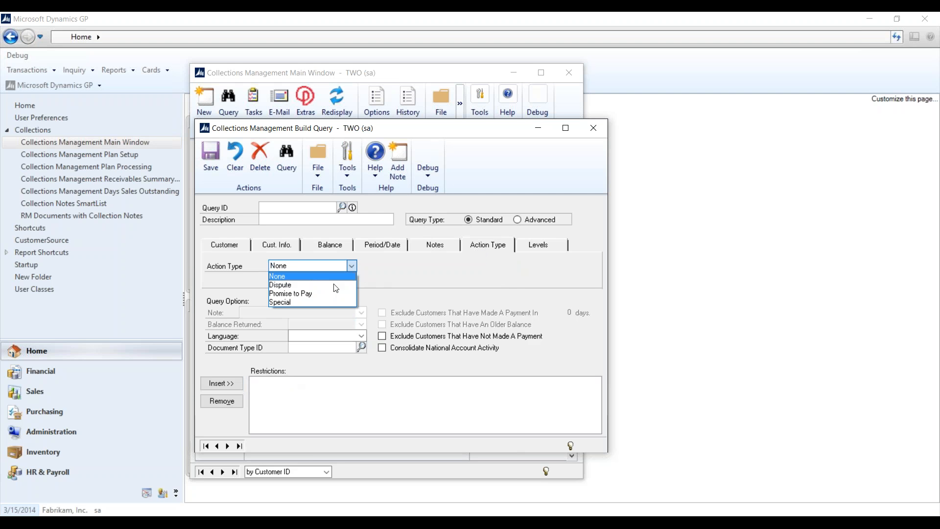
pyautogui.click(277, 393)
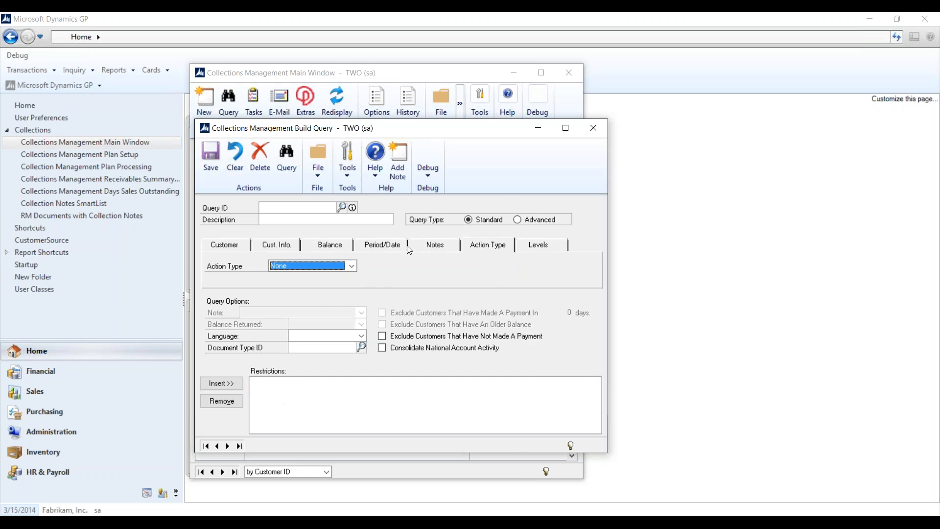
# Step: Load the saved HIGHRISKOVER CR query, run it, and review the list of matching customers
pyautogui.click(342, 207)
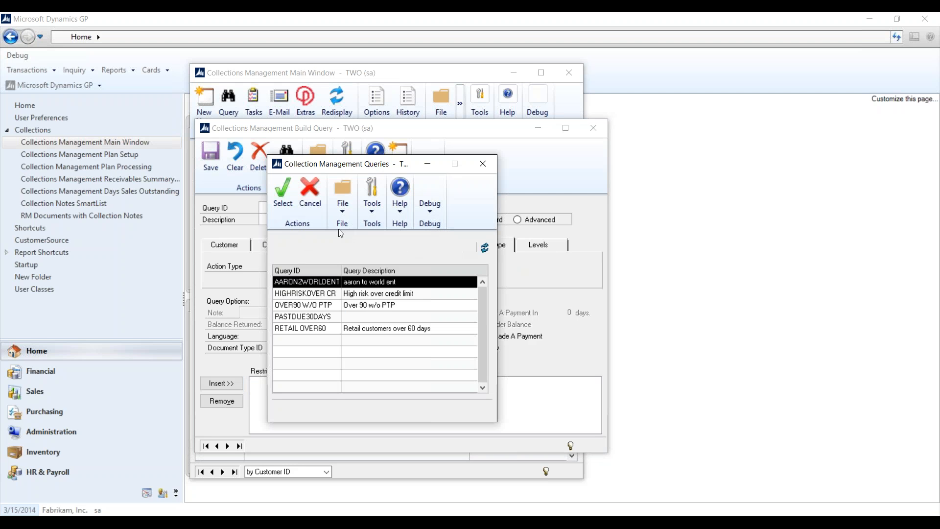
pyautogui.click(351, 294)
pyautogui.doubleClick(351, 294)
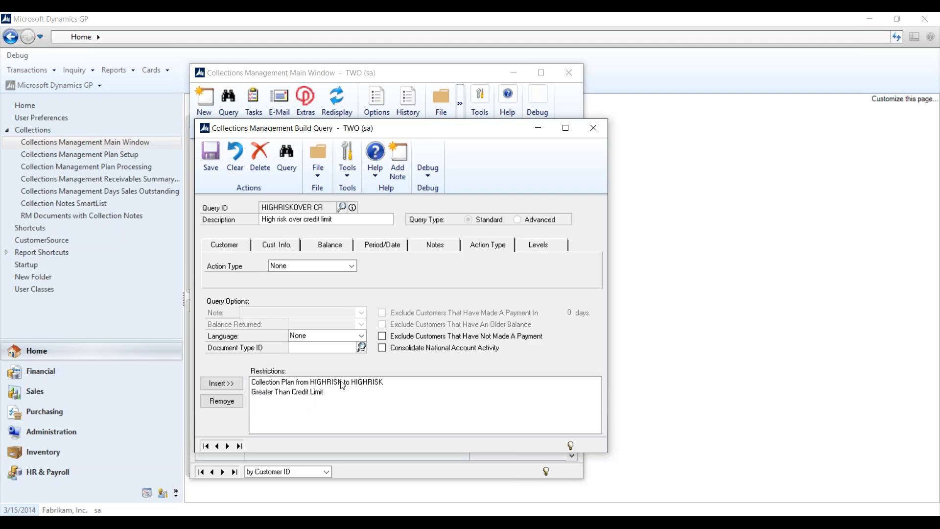
pyautogui.click(286, 162)
pyautogui.click(440, 305)
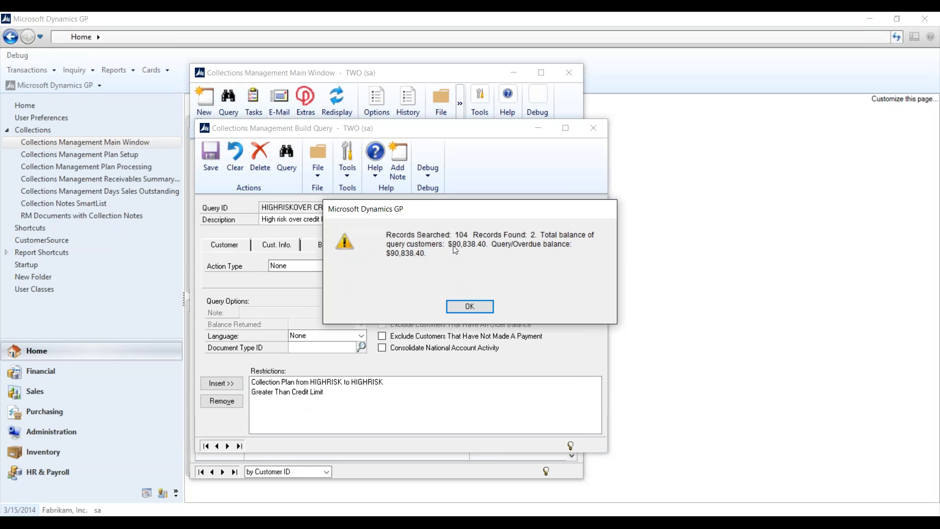
pyautogui.click(455, 307)
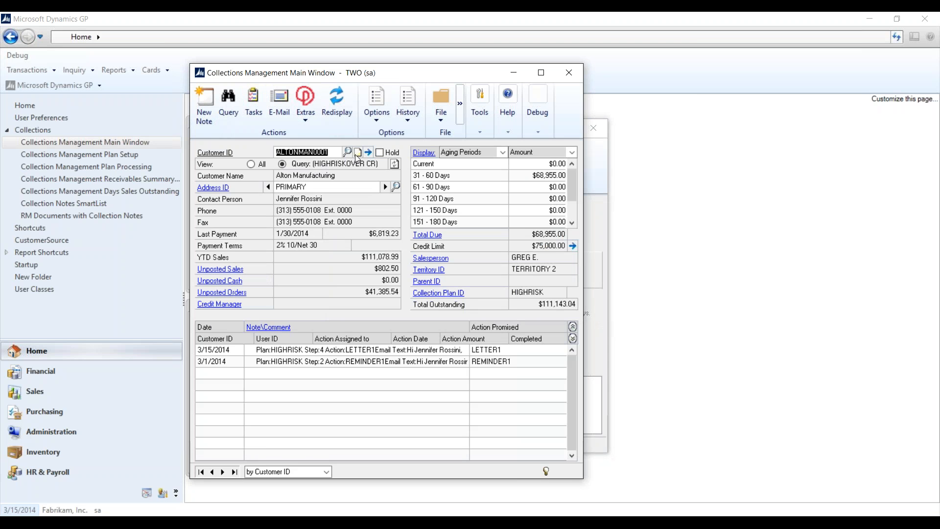
pyautogui.click(347, 152)
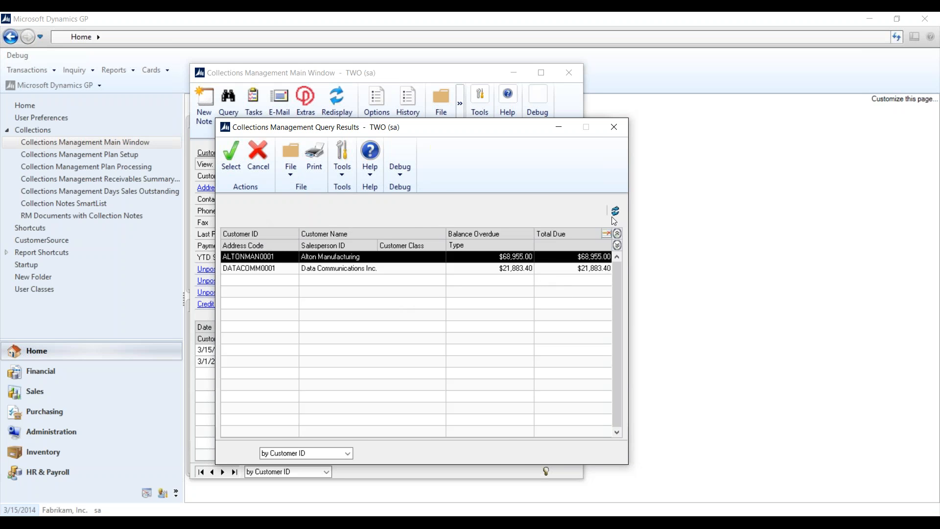
pyautogui.click(614, 127)
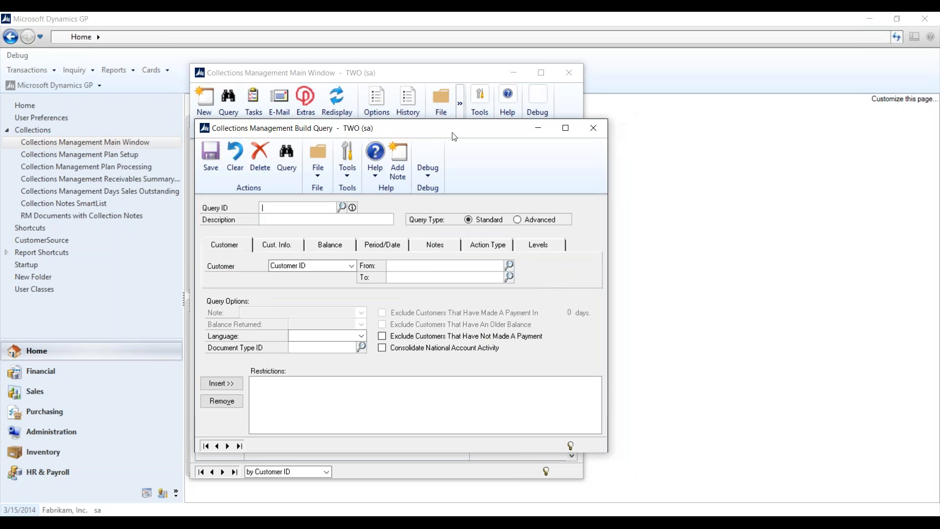
# Step: Examine the SQL template of an Advanced query, discard the new query, and close the collections main window
pyautogui.moveTo(451, 133); pyautogui.dragTo(437, 125)
pyautogui.click(523, 209)
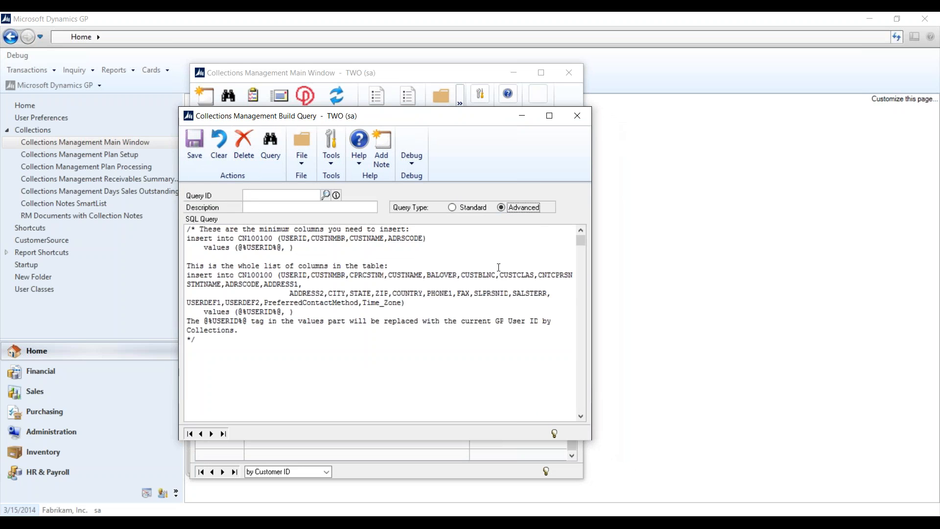
pyautogui.click(268, 351)
pyautogui.click(581, 119)
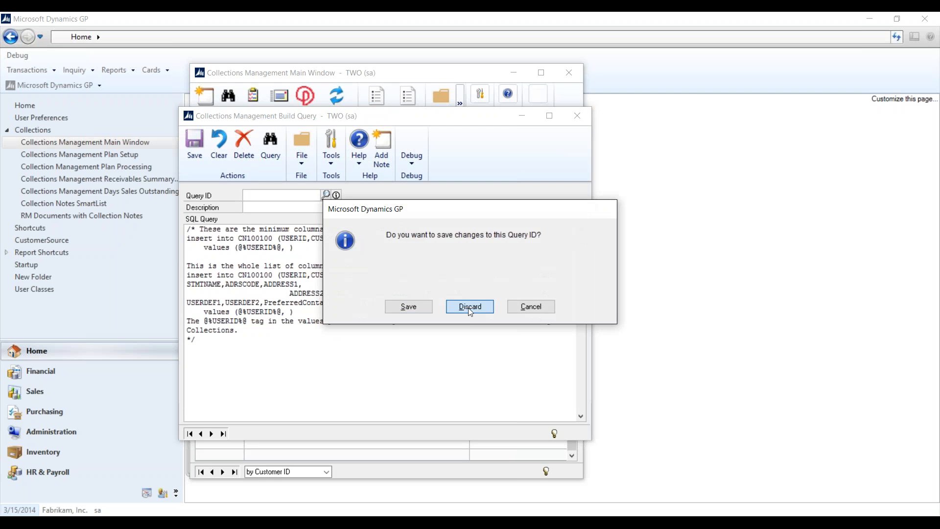
pyautogui.click(468, 306)
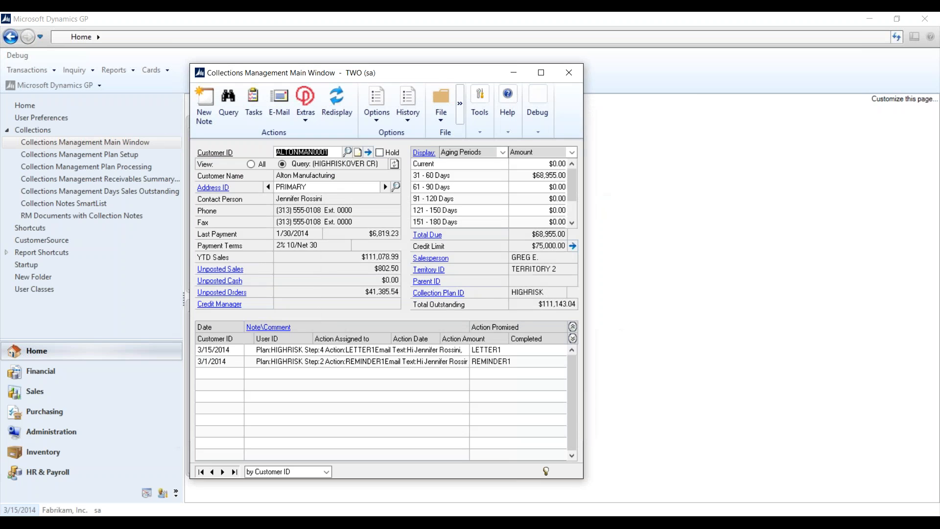
pyautogui.click(568, 72)
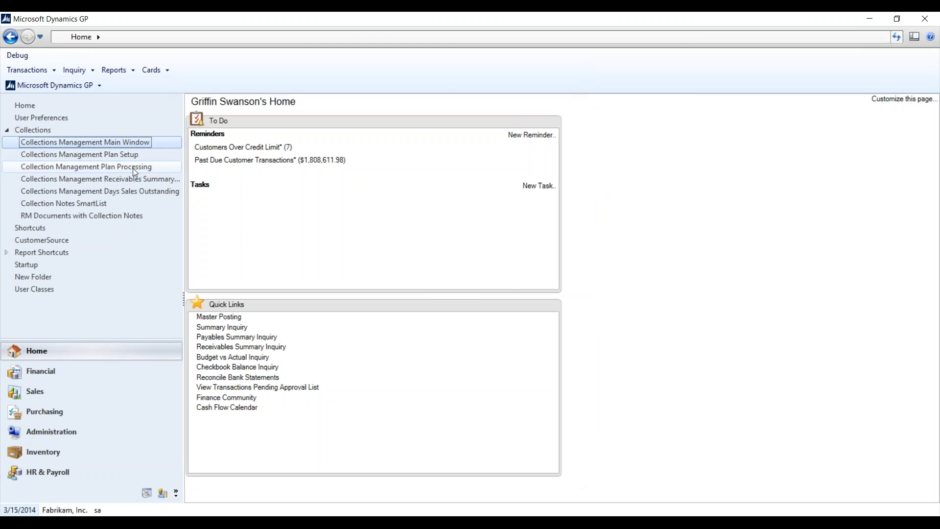
# Step: Bring up the GOODCUSTOMERS collection plan in Plan Setup and review its description and steps
pyautogui.click(122, 157)
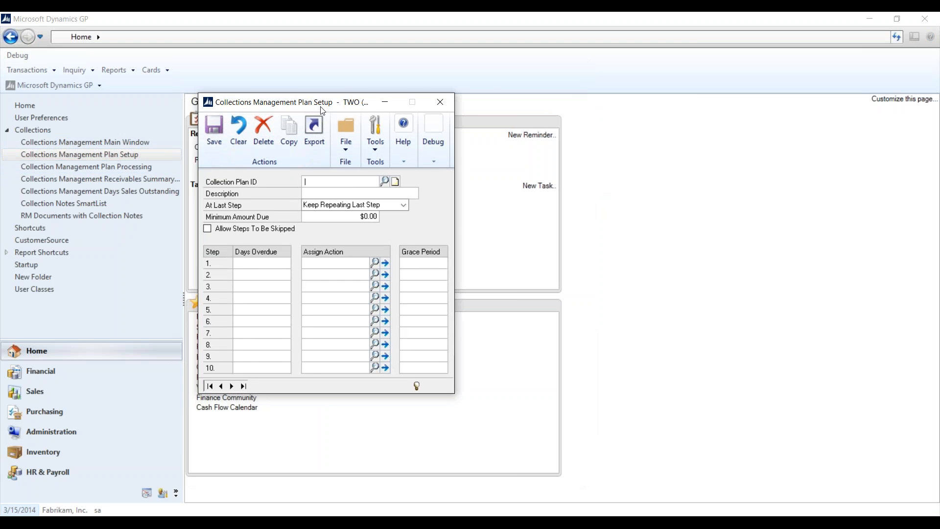
pyautogui.moveTo(323, 110); pyautogui.dragTo(362, 111)
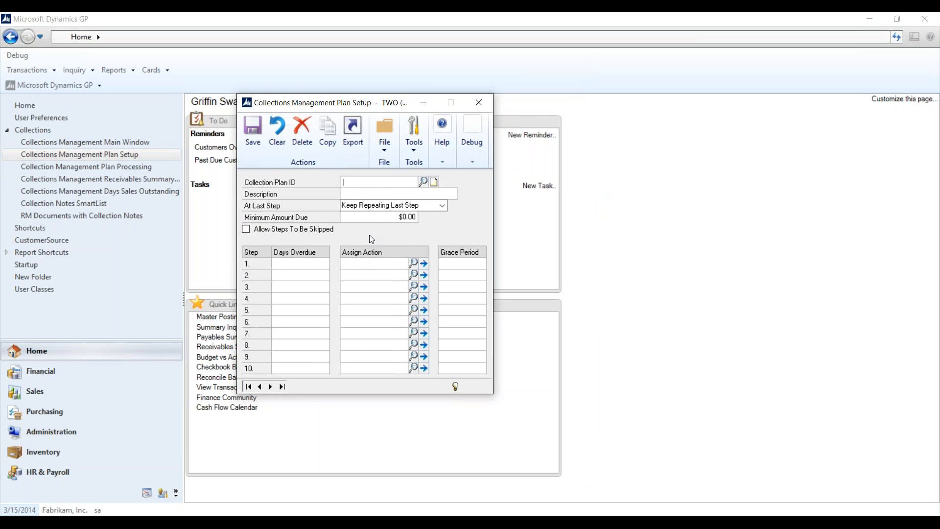
pyautogui.click(423, 181)
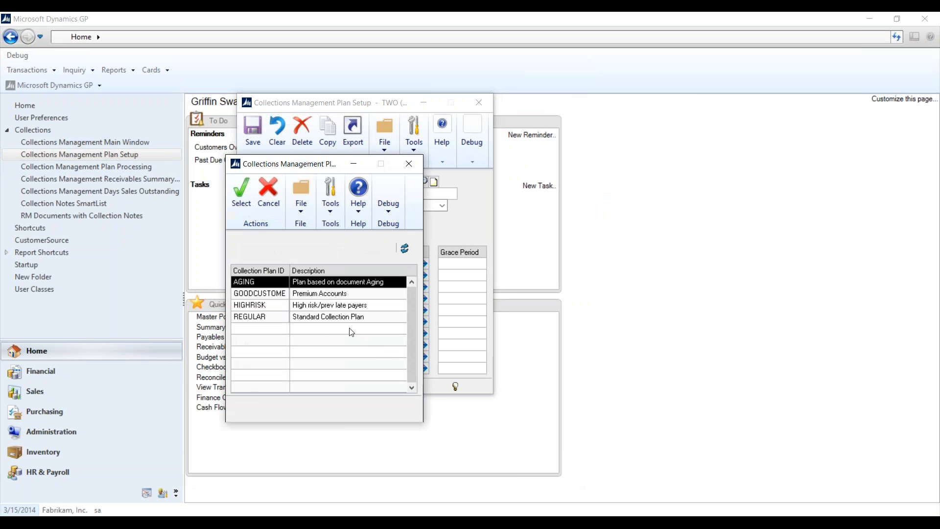
pyautogui.doubleClick(336, 293)
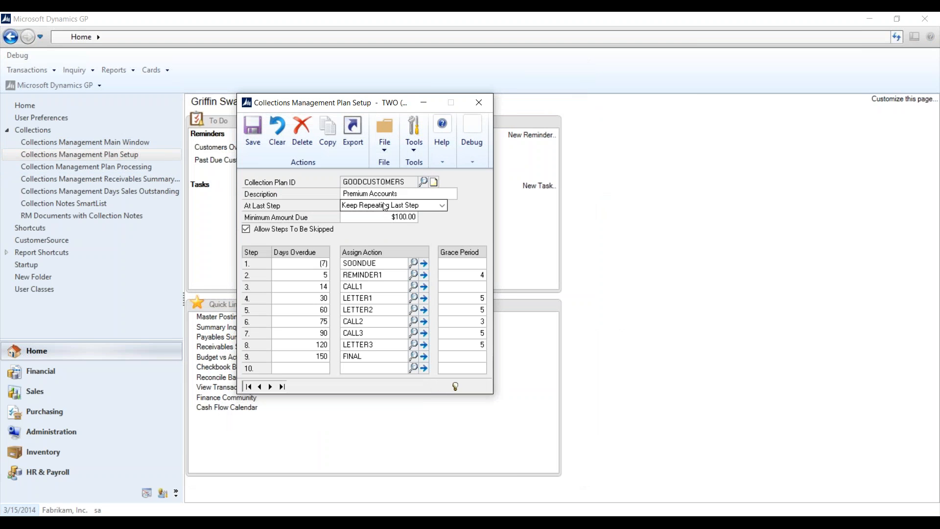
pyautogui.click(399, 193)
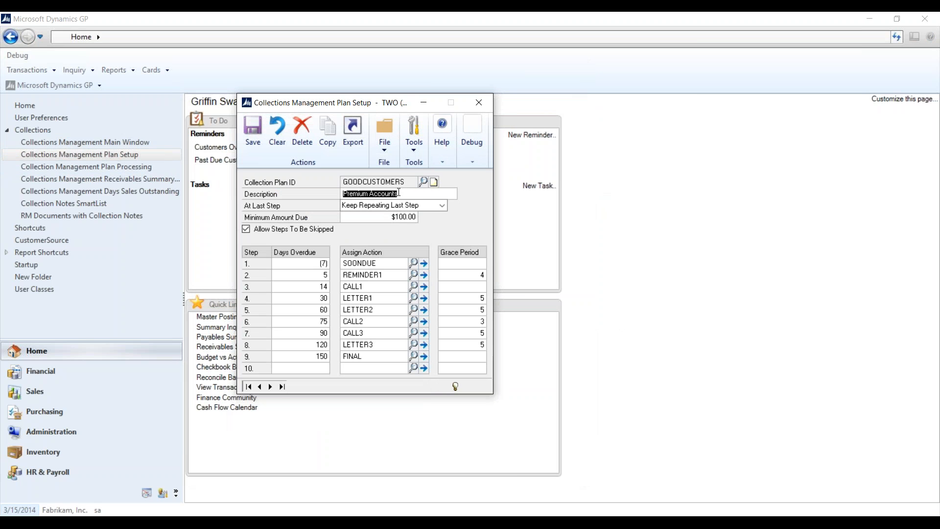
pyautogui.click(421, 196)
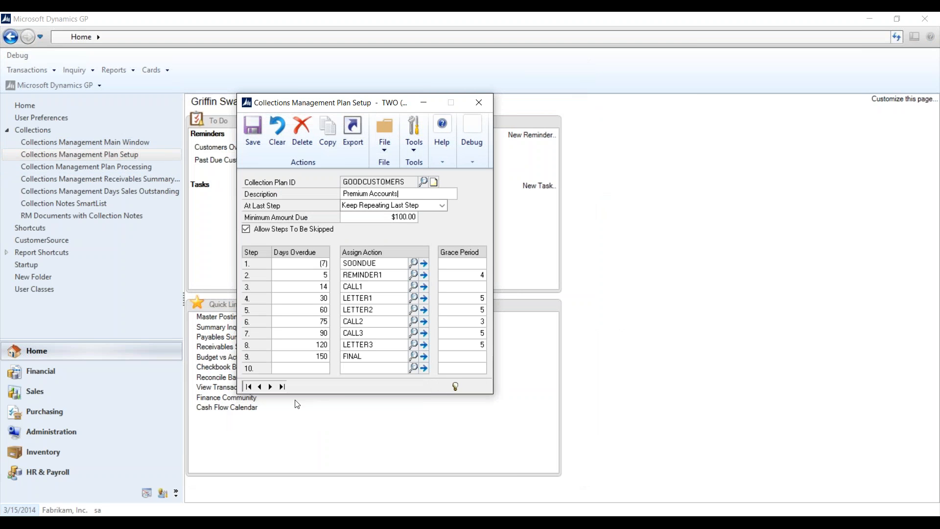
# Step: Browse on to the HIGHRISK and REGULAR collection plans and review their descriptions and steps
pyautogui.click(270, 387)
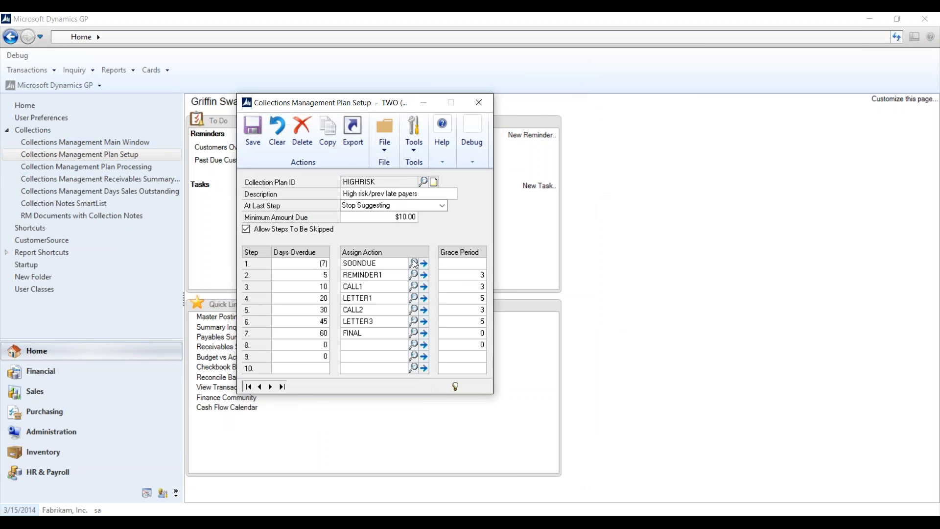
pyautogui.moveTo(431, 194); pyautogui.dragTo(370, 196)
pyautogui.click(271, 387)
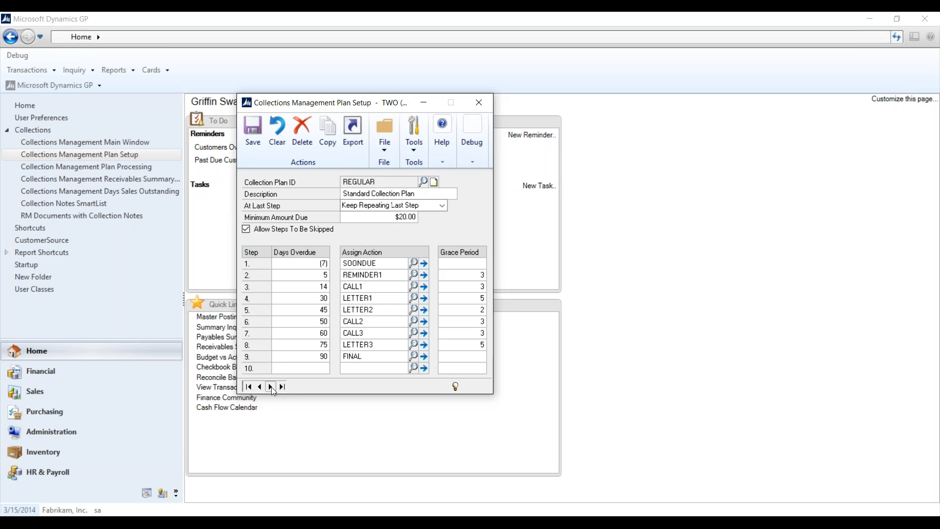
pyautogui.click(423, 193)
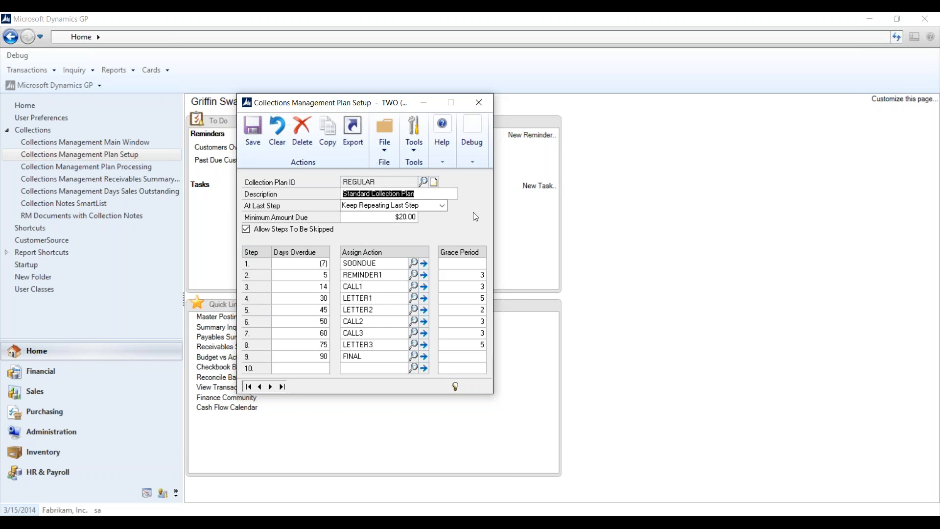
pyautogui.click(438, 194)
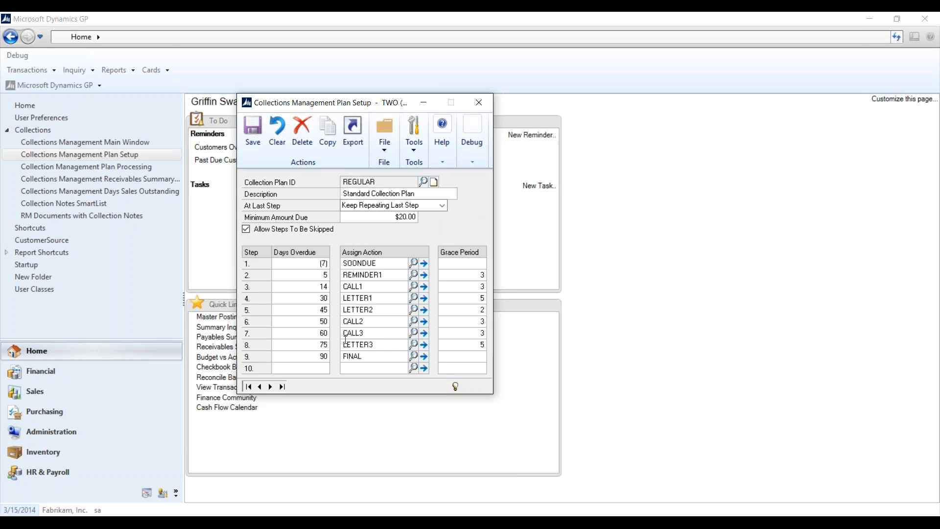
# Step: View the SOONDUE action assigned to step 1 of the REGULAR plan and open its SoonDueLetter letter
pyautogui.click(323, 264)
pyautogui.click(424, 263)
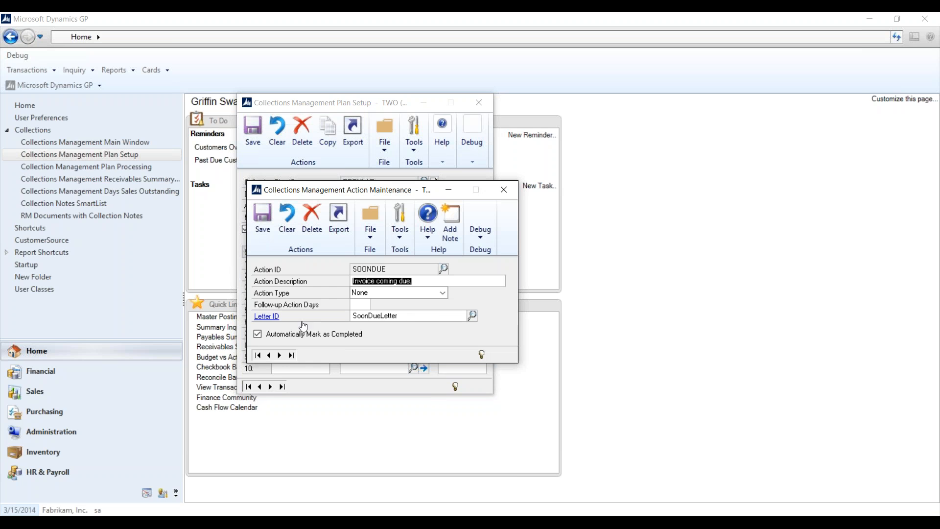
pyautogui.click(267, 318)
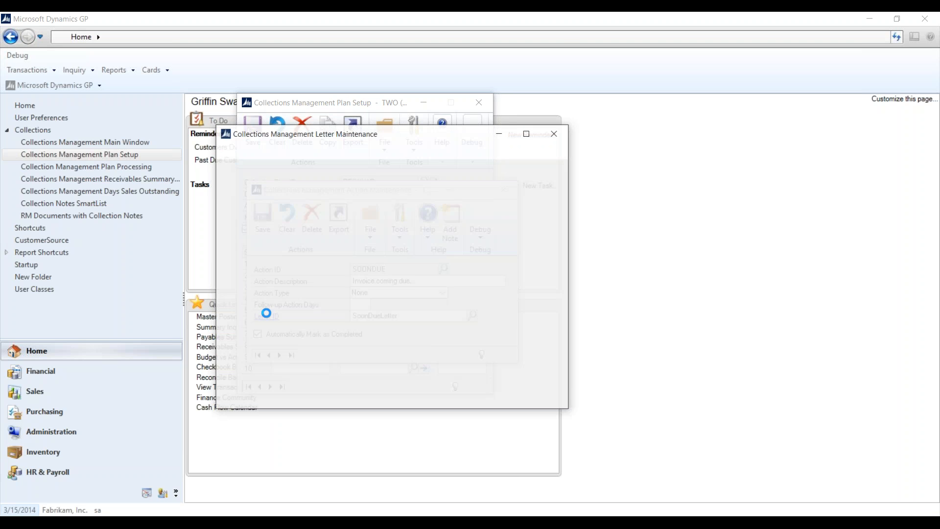
pyautogui.moveTo(361, 135); pyautogui.dragTo(356, 119)
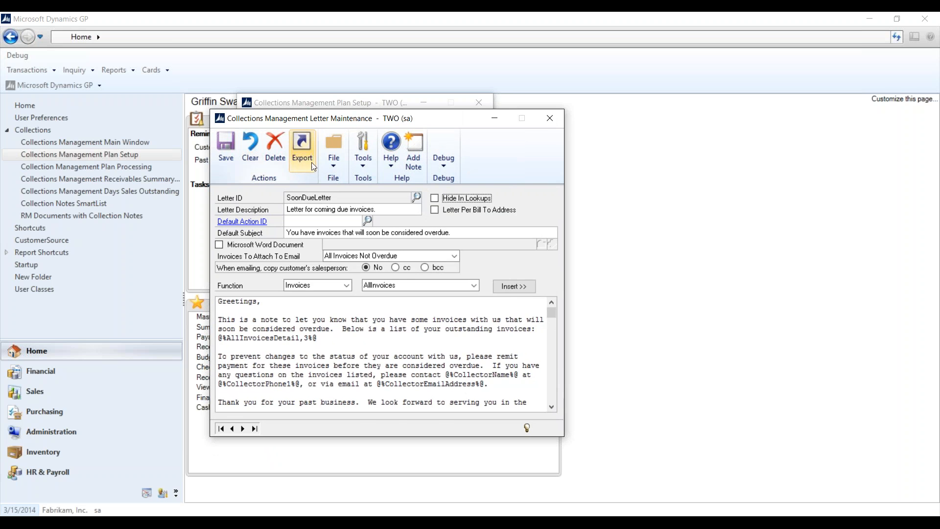
# Step: Review the SoonDueLetter's default subject line and the AllInvoicesDetail function in its body text
pyautogui.click(431, 235)
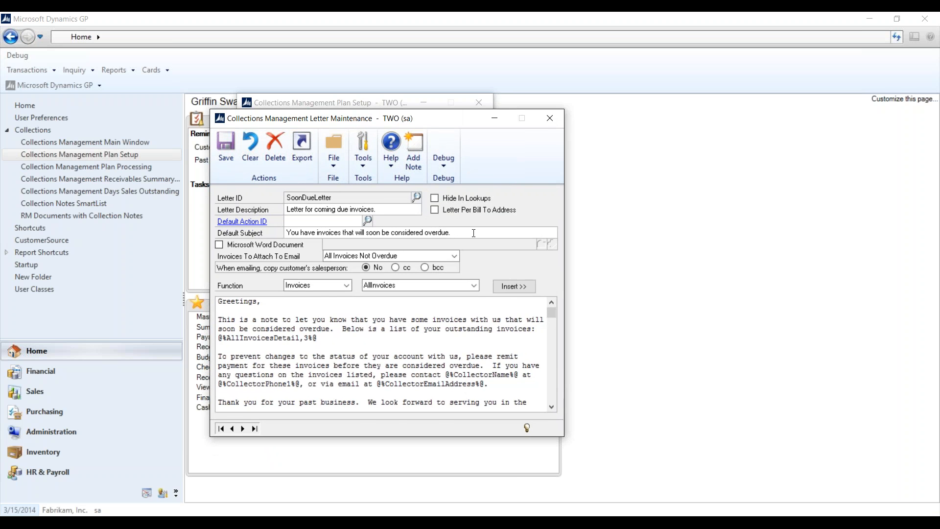
pyautogui.moveTo(450, 233); pyautogui.dragTo(291, 234)
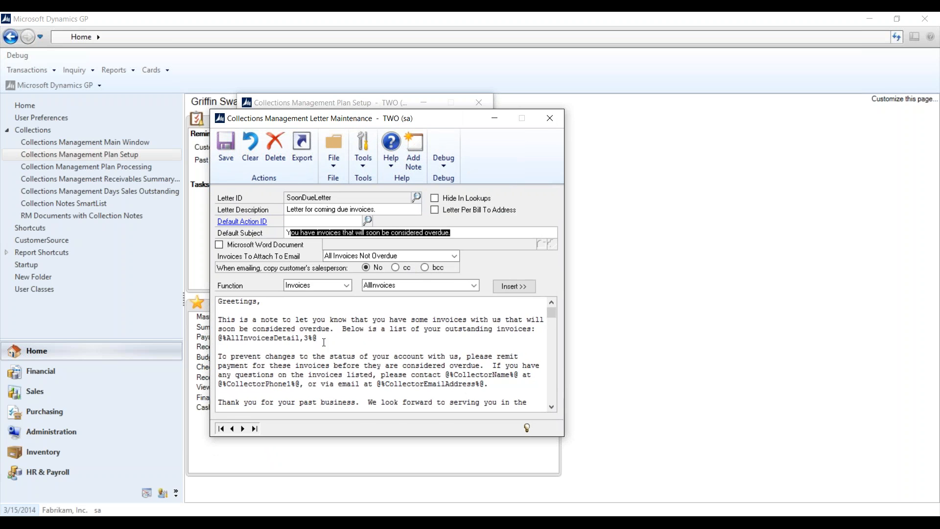
pyautogui.moveTo(323, 342); pyautogui.dragTo(213, 341)
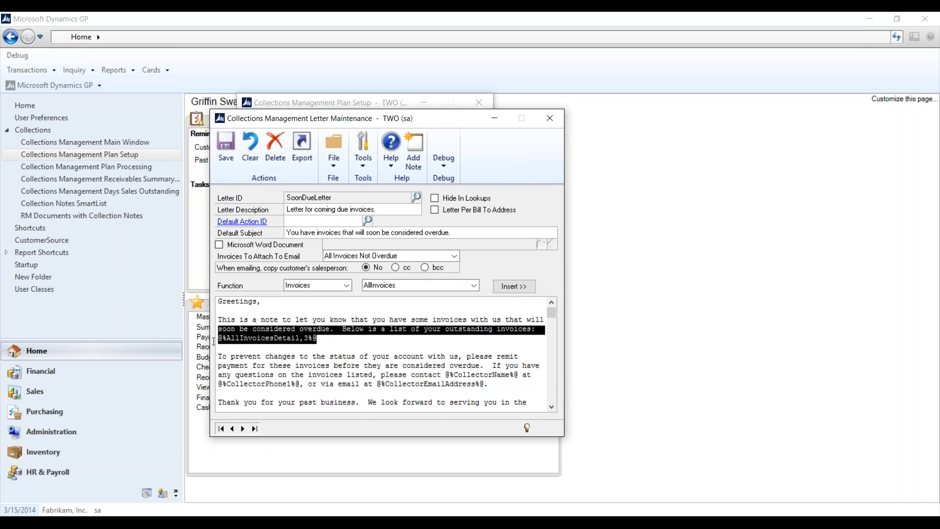
pyautogui.click(373, 349)
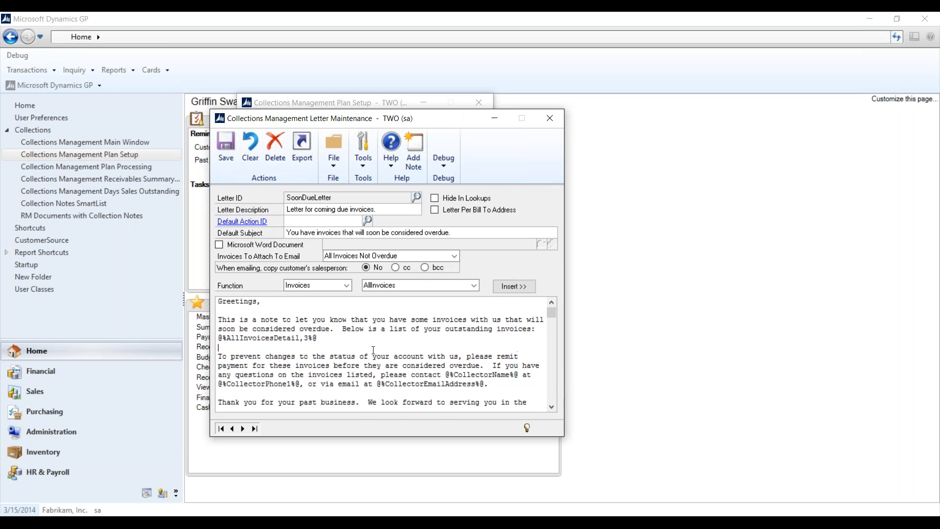
# Step: Review the letter's choices for invoices to attach, try copying the salesperson by cc, and return that option to No
pyautogui.click(455, 257)
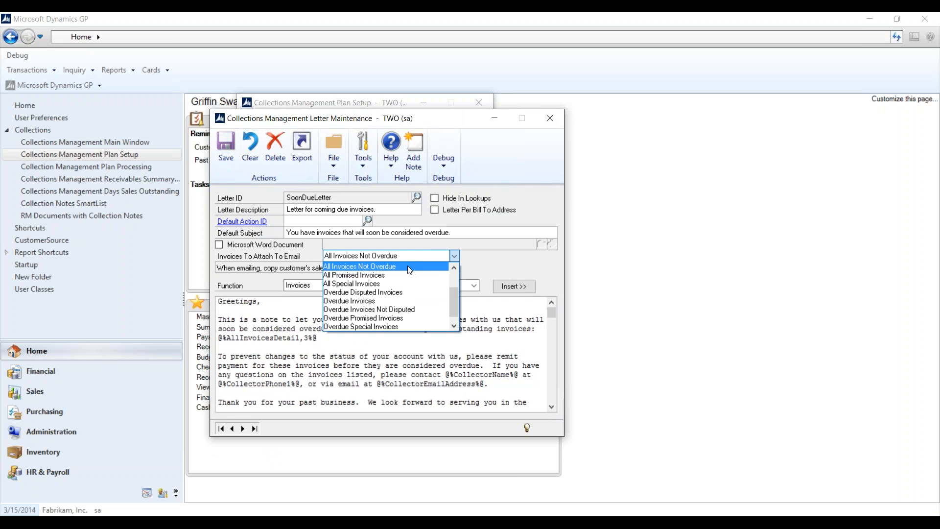
pyautogui.scroll(1, 407, 266)
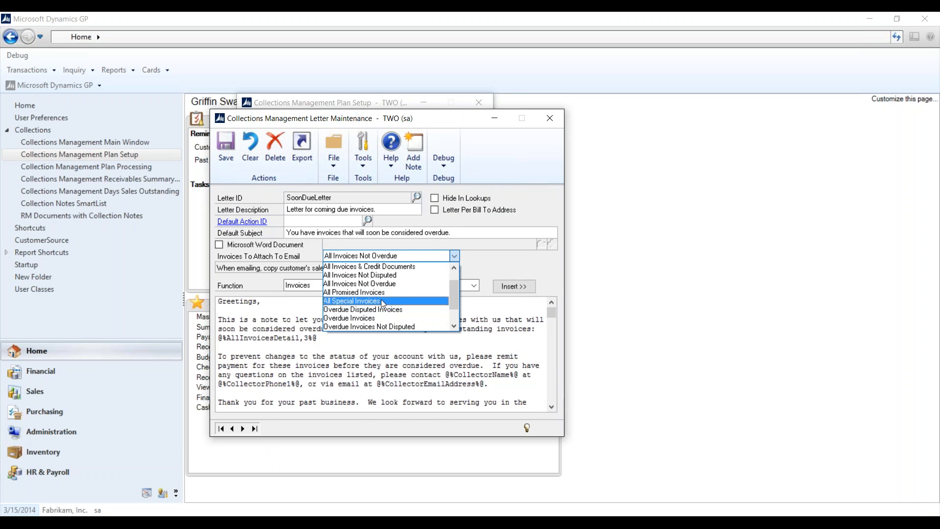
pyautogui.scroll(1, 383, 296)
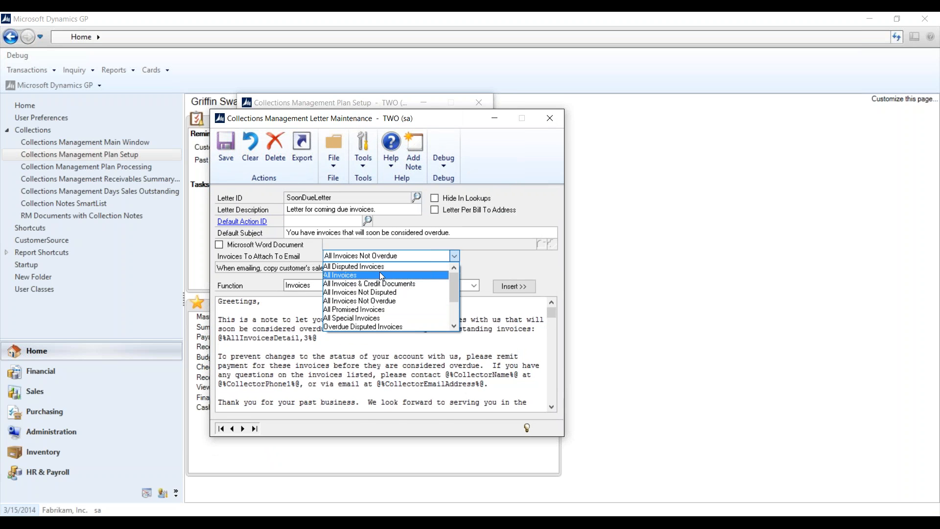
pyautogui.click(455, 257)
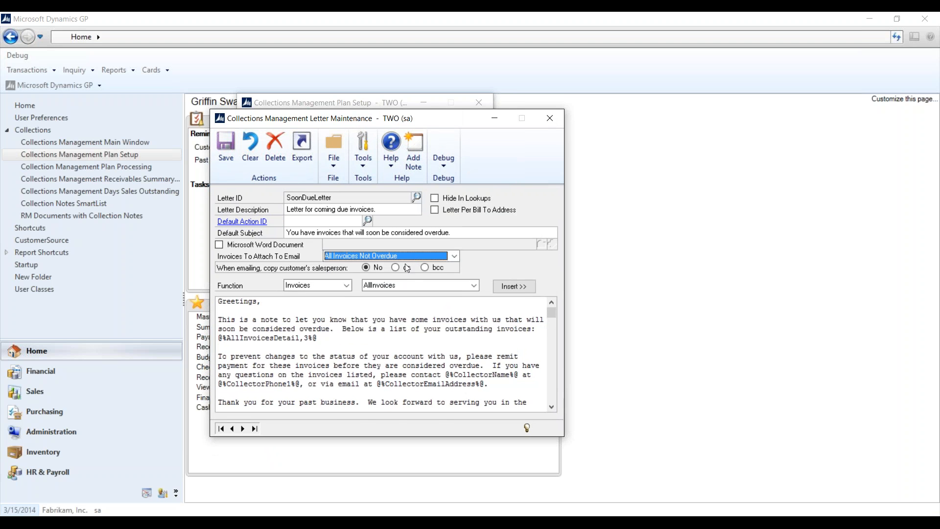
pyautogui.click(403, 268)
pyautogui.click(430, 267)
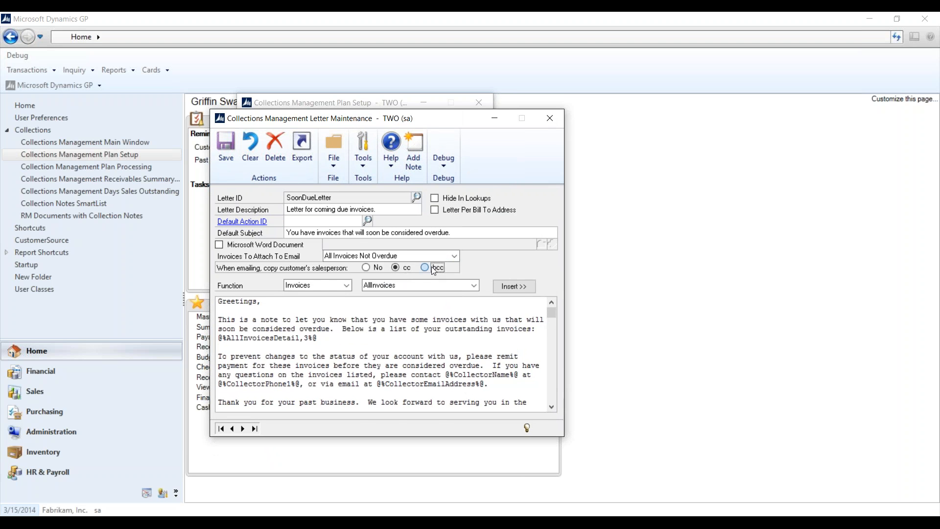
pyautogui.click(369, 269)
# Step: Insert the Customer Info function ContactName directly after Greetings in the letter's opening line
pyautogui.click(258, 302)
pyautogui.write(',')
pyautogui.click(346, 284)
pyautogui.click(317, 313)
pyautogui.click(505, 288)
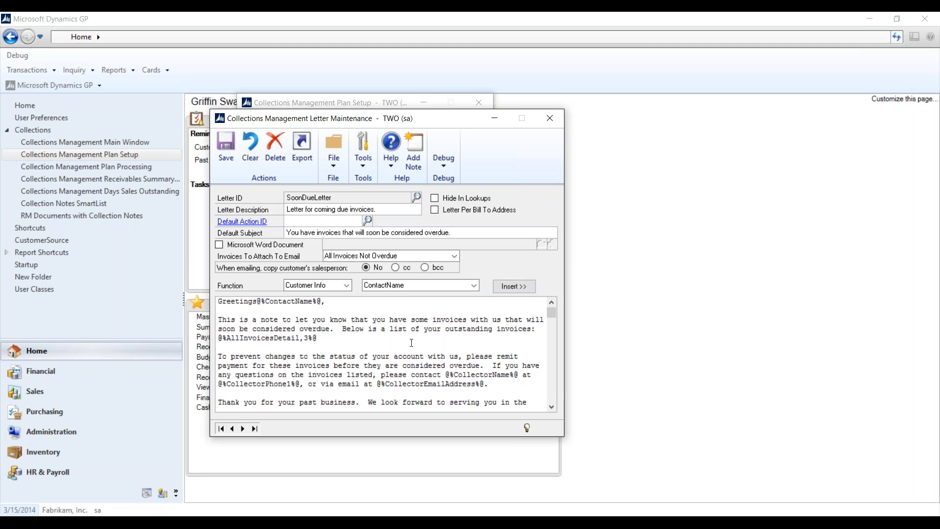
# Step: Highlight the letter's body text, then try the Microsoft Word Document option and switch it off again
pyautogui.moveTo(541, 404); pyautogui.dragTo(264, 310)
pyautogui.click(391, 386)
pyautogui.click(227, 247)
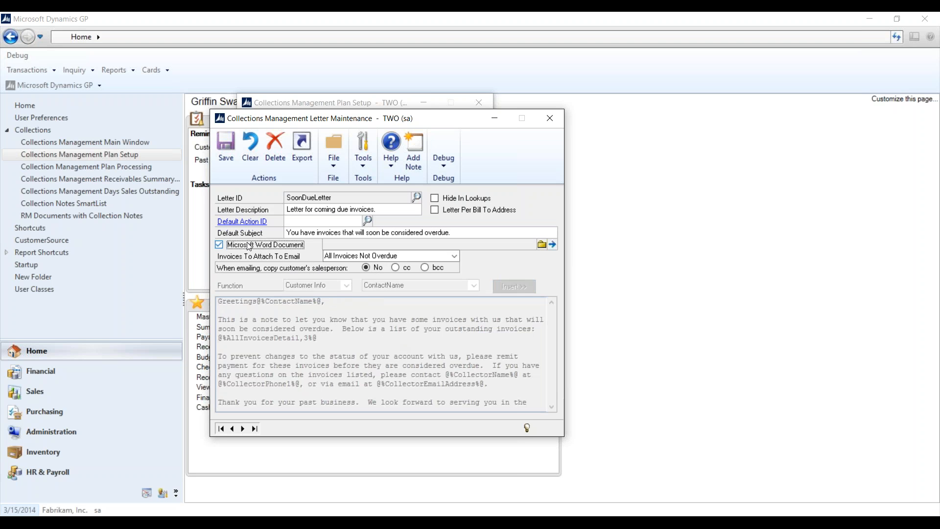
pyautogui.click(219, 245)
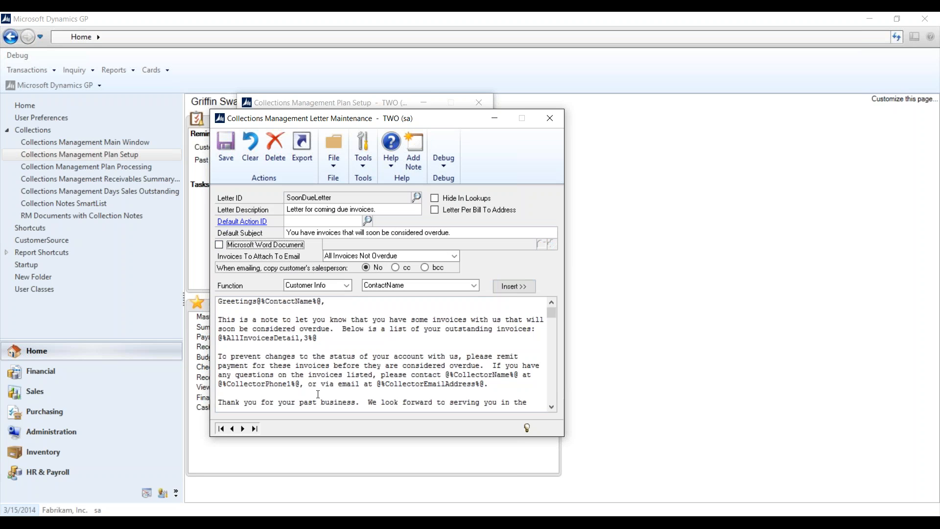
# Step: Discard the changes to the SoonDueLetter letter and close both the letter and action maintenance windows
pyautogui.click(548, 120)
pyautogui.click(460, 307)
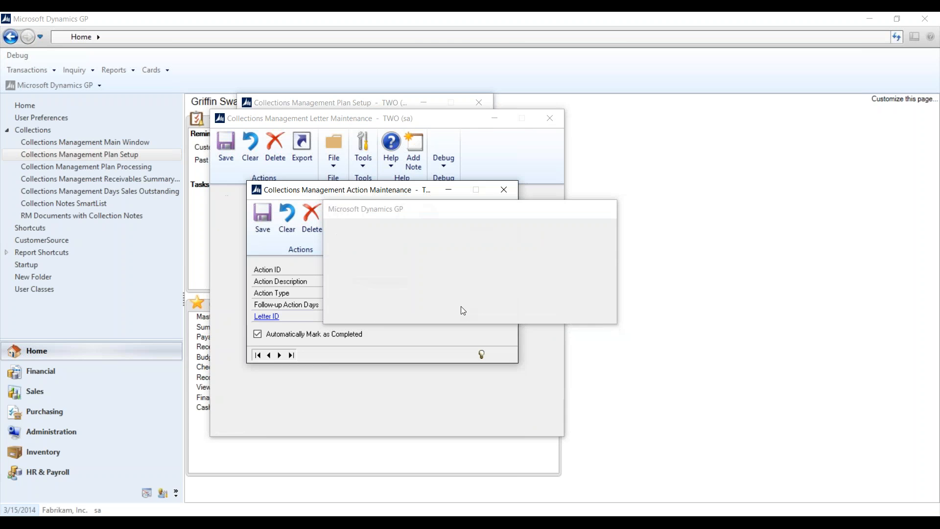
pyautogui.click(503, 189)
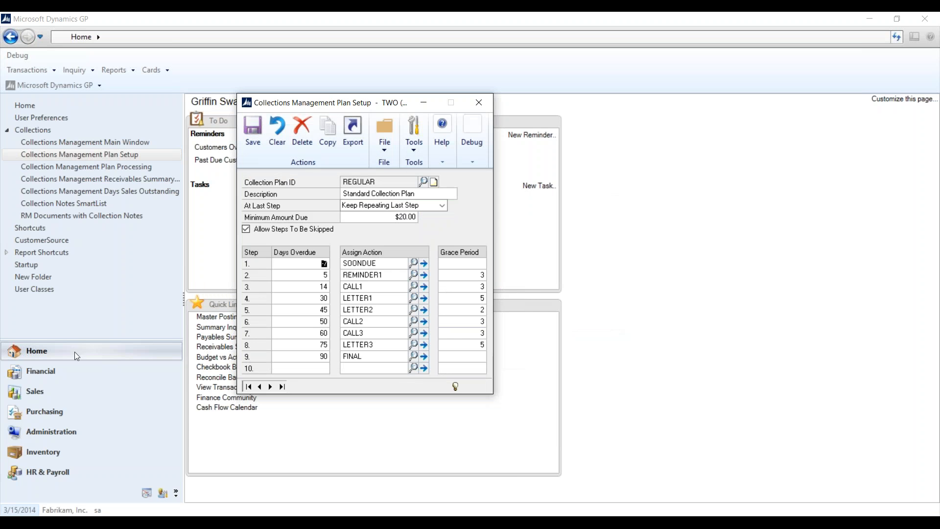
# Step: Open Collection Letters from the Sales area's cards and close the empty letter maintenance window
pyautogui.click(38, 393)
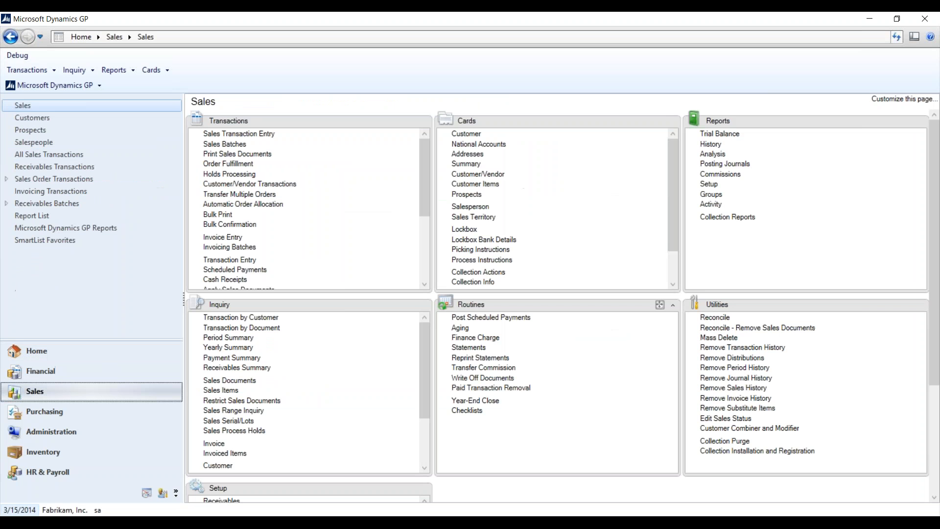
pyautogui.moveTo(674, 191); pyautogui.dragTo(675, 219)
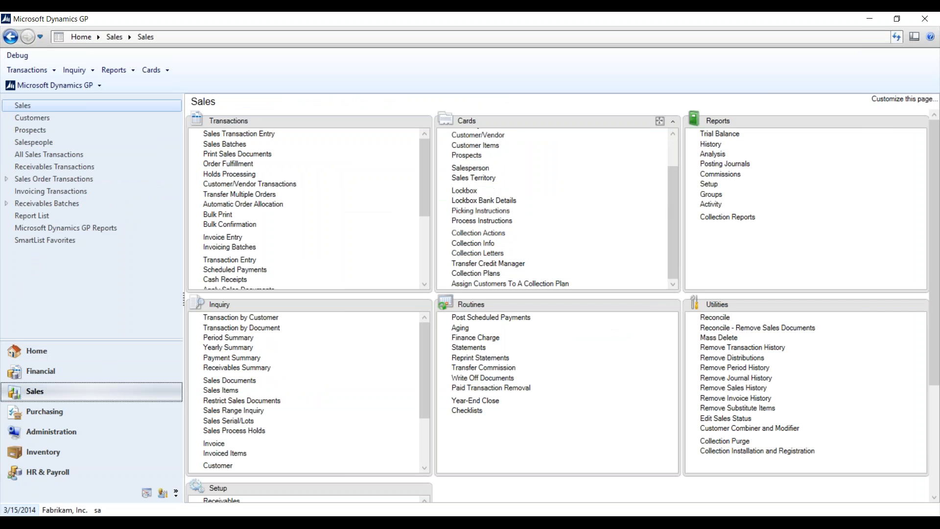
pyautogui.click(477, 253)
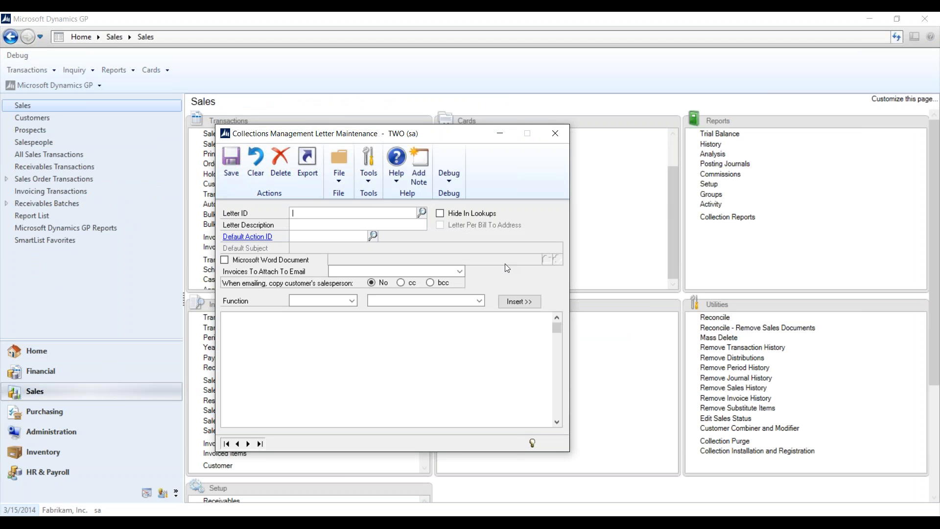
pyautogui.click(558, 133)
# Step: Return to the REGULAR collection plan from Home and review the REMINDER1 and CALL1 actions in steps 2 and 3
pyautogui.click(49, 350)
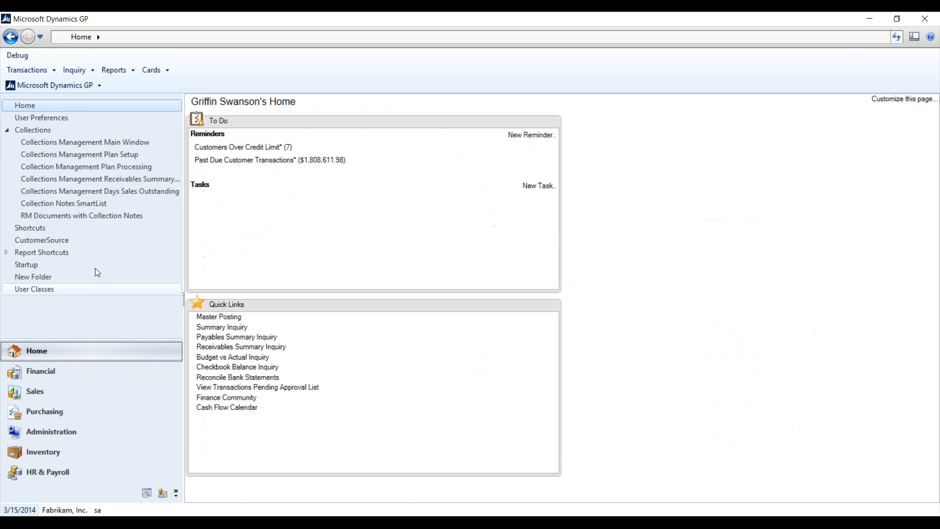
pyautogui.click(100, 154)
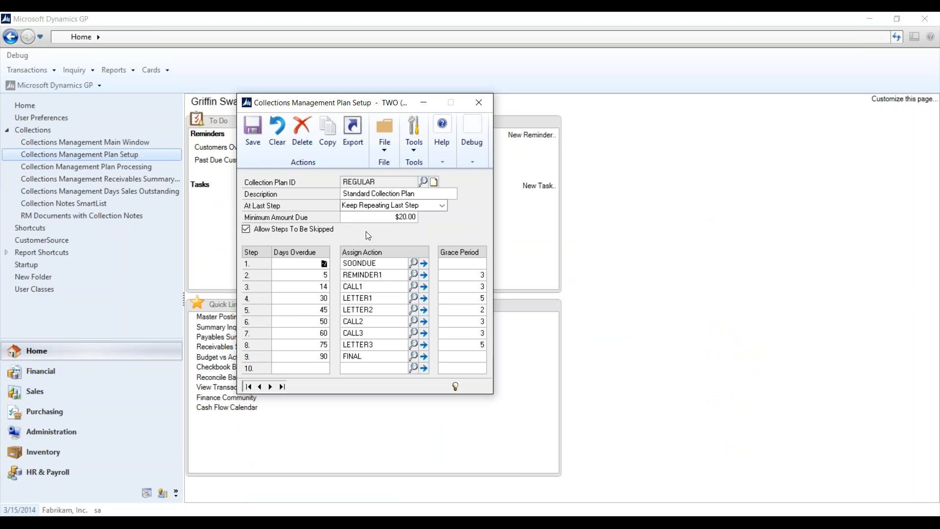
pyautogui.click(384, 275)
pyautogui.click(391, 275)
pyautogui.click(385, 287)
pyautogui.click(374, 289)
# Step: Review the REGULAR plan's At Last Step choices and its minimum amount due, keeping Keep Repeating Last Step
pyautogui.click(441, 206)
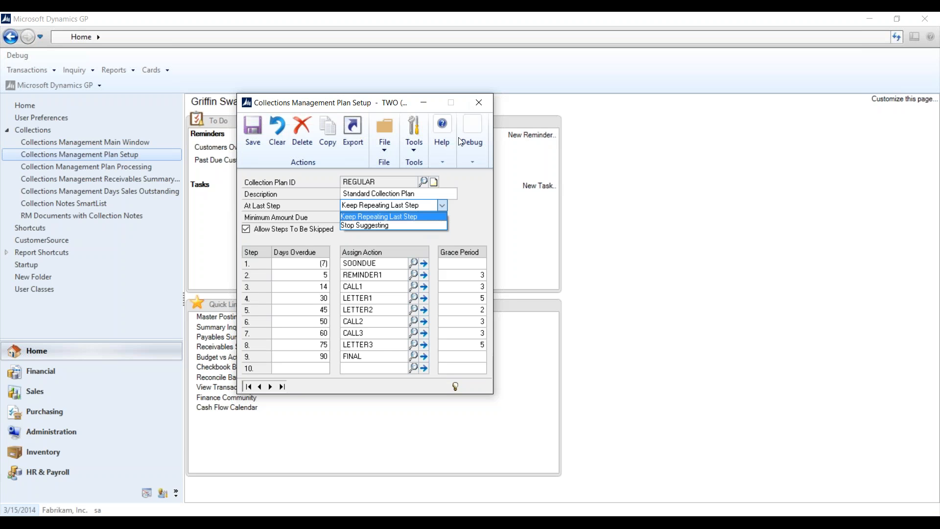
pyautogui.click(453, 219)
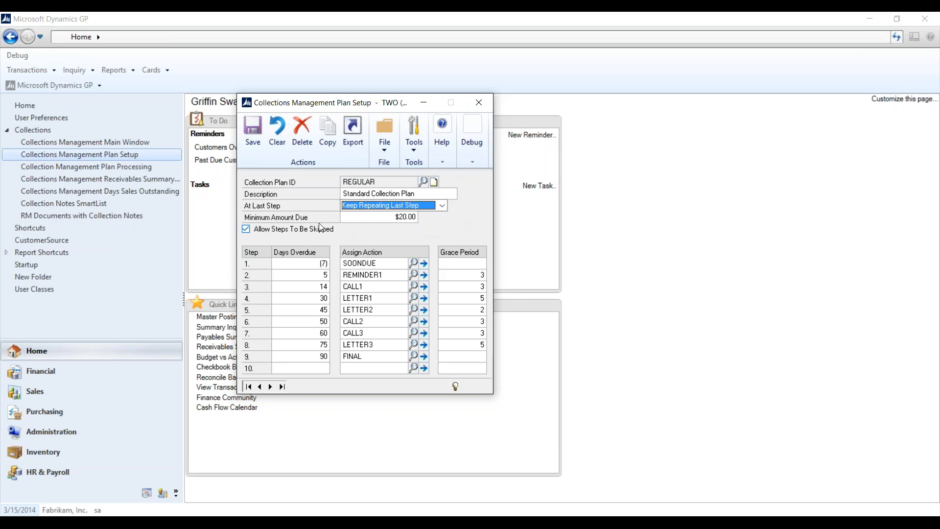
pyautogui.press('Tab')
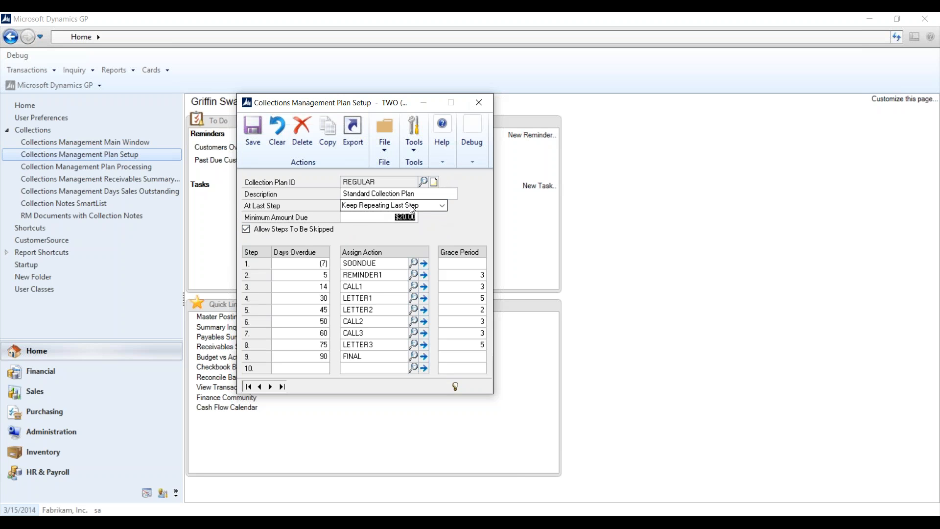
pyautogui.click(387, 216)
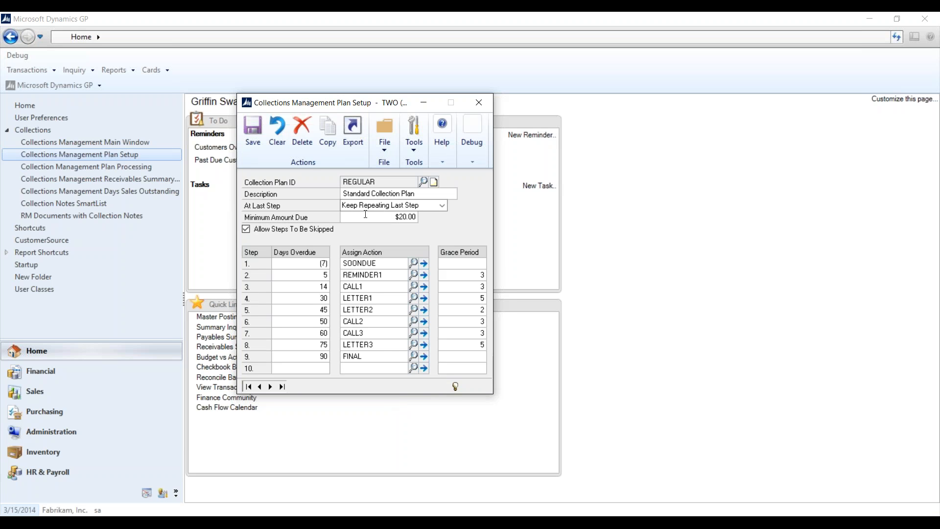
# Step: Browse back to the HIGHRISK and GOODCUSTOMERS plans to compare their minimum amounts due, and close Plan Setup
pyautogui.click(260, 386)
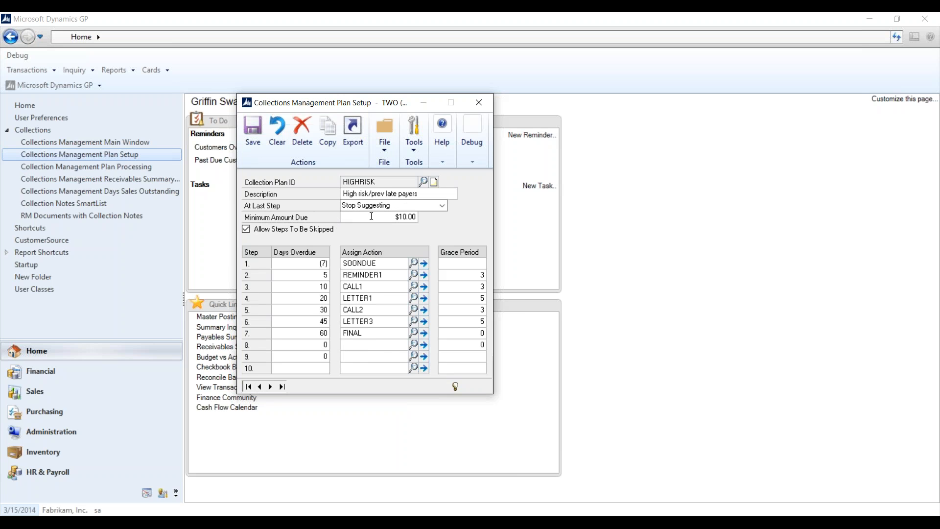
pyautogui.click(260, 386)
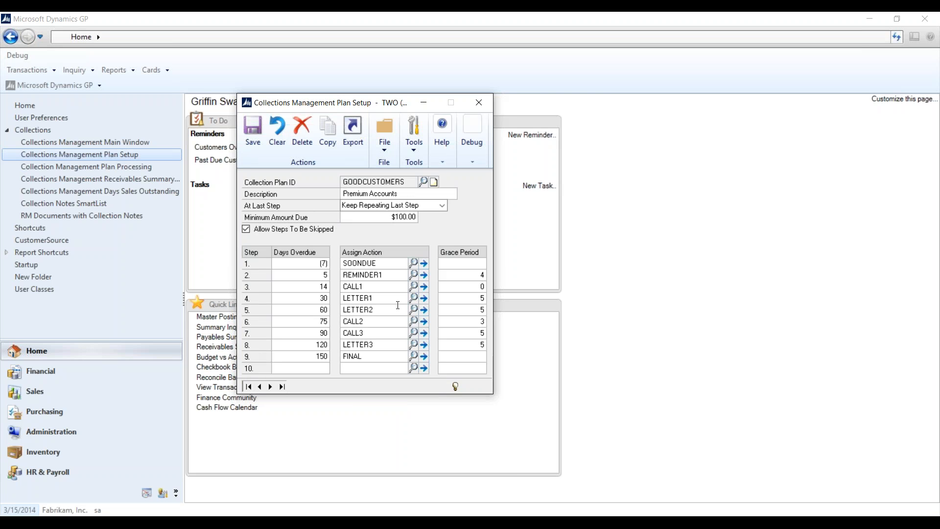
pyautogui.click(479, 102)
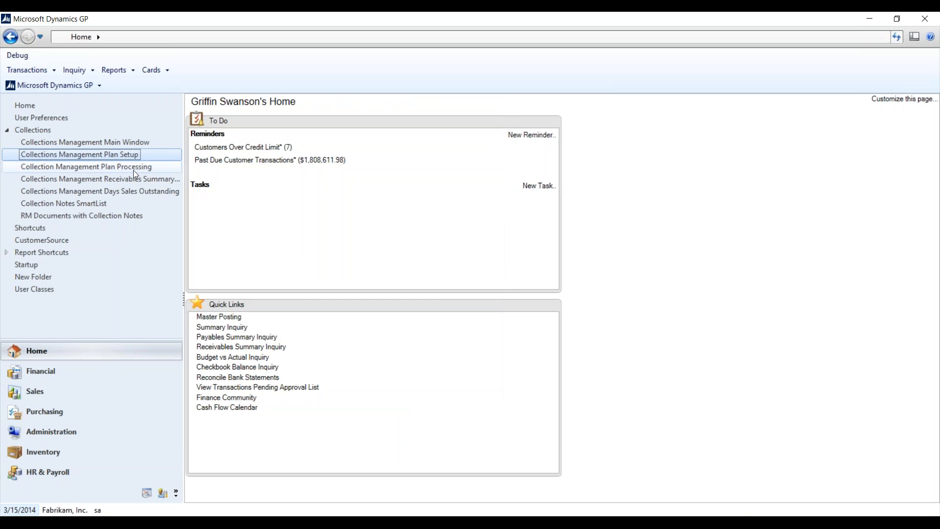
# Step: Open Collection Management Plan Processing and list the Overdue customers
pyautogui.click(133, 168)
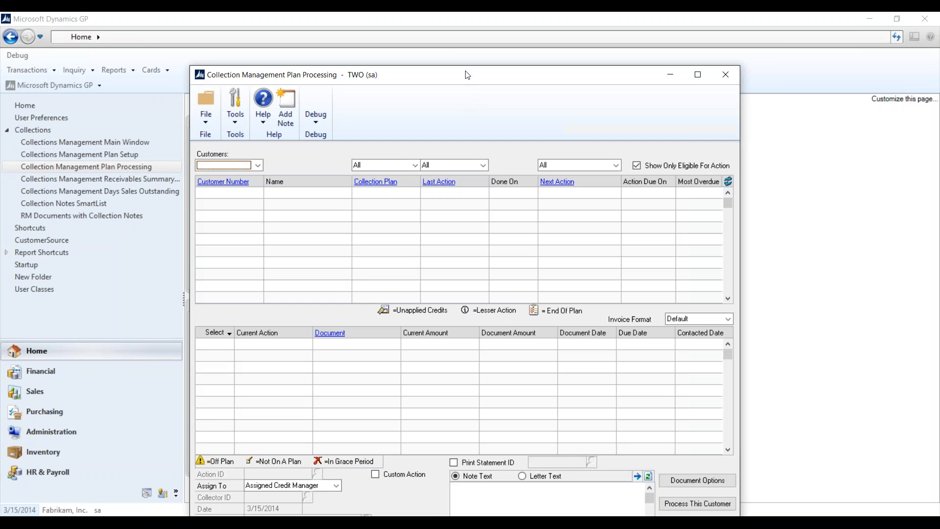
pyautogui.moveTo(465, 76); pyautogui.dragTo(434, 33)
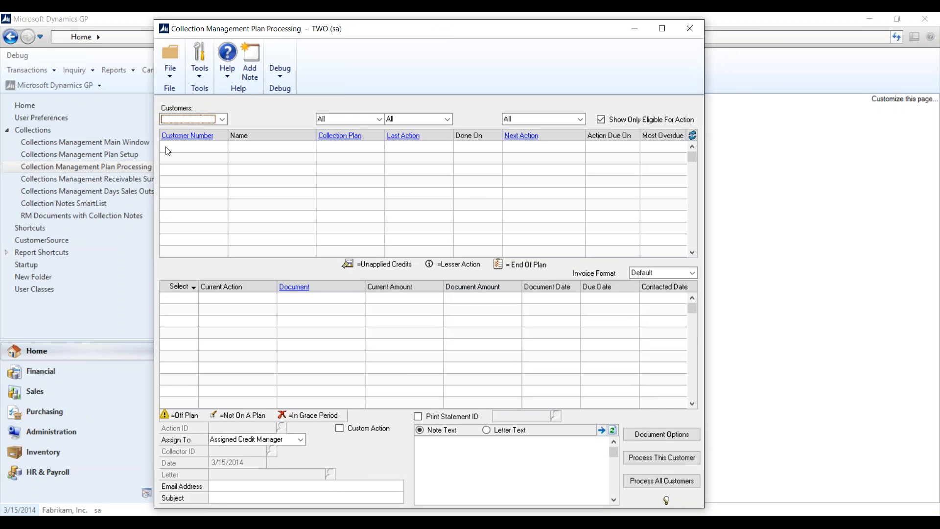
pyautogui.click(201, 120)
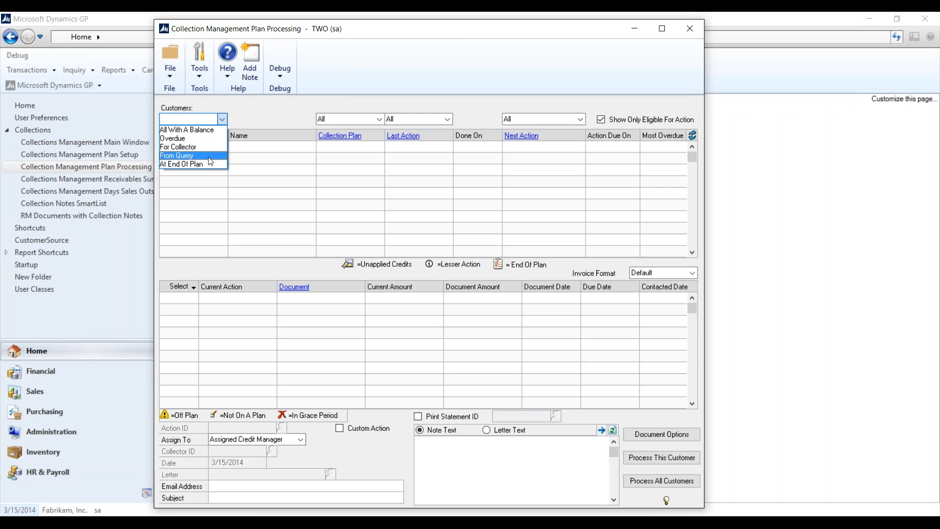
pyautogui.click(179, 138)
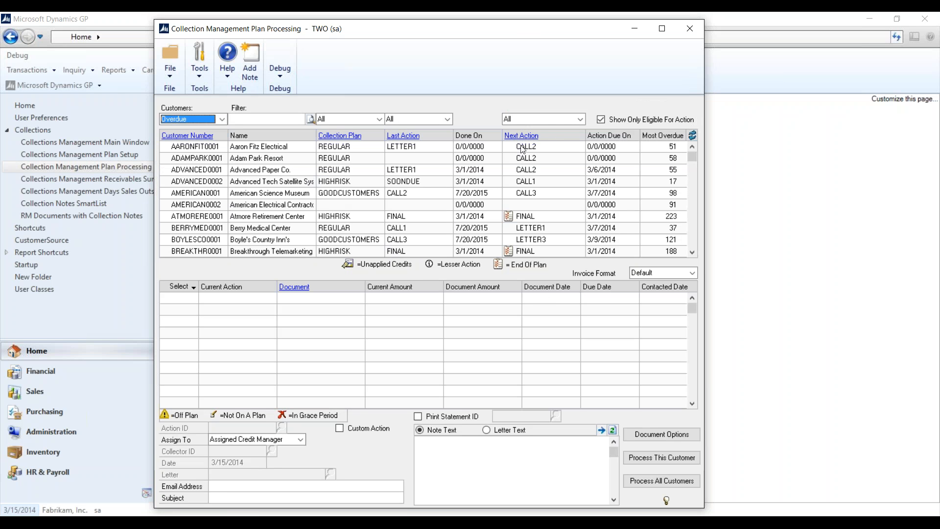
# Step: Filter the overdue customers to those whose next action is LETTER1, and reset the next action filter to All
pyautogui.click(543, 120)
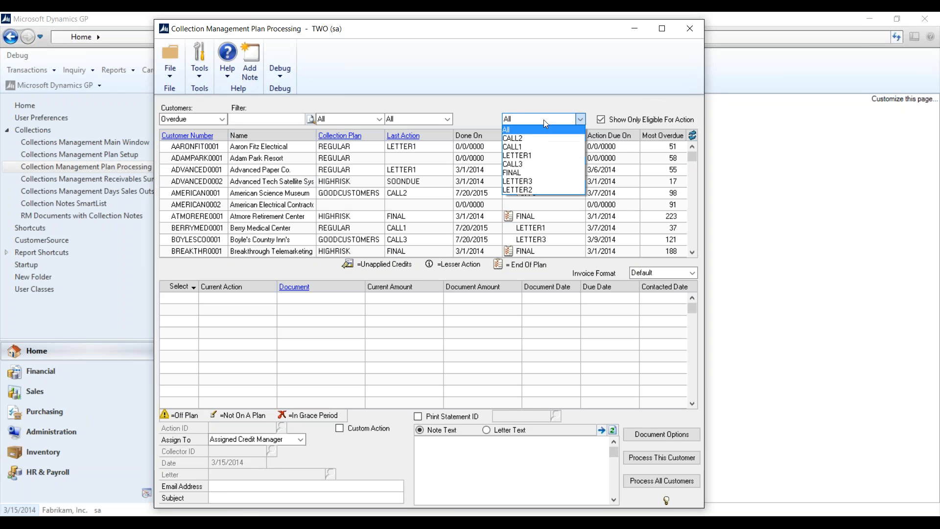
pyautogui.click(538, 154)
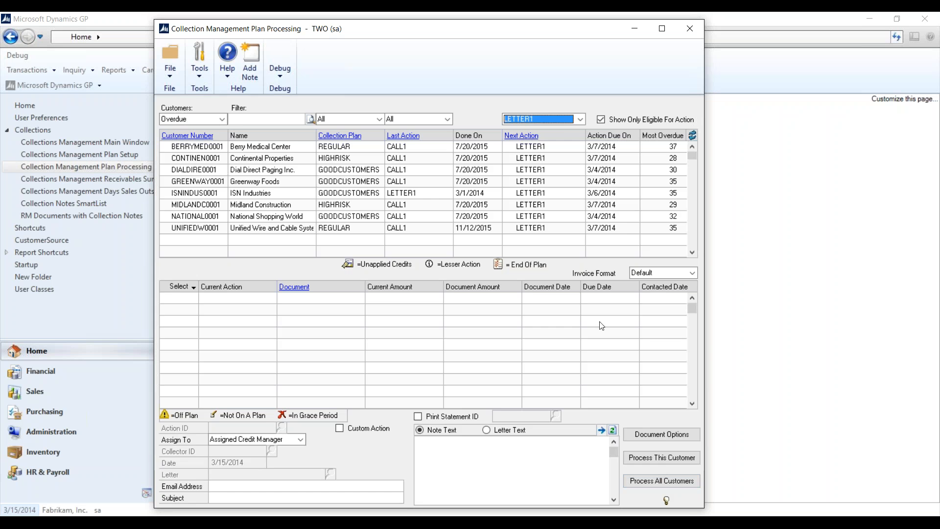
pyautogui.click(561, 121)
pyautogui.click(561, 121)
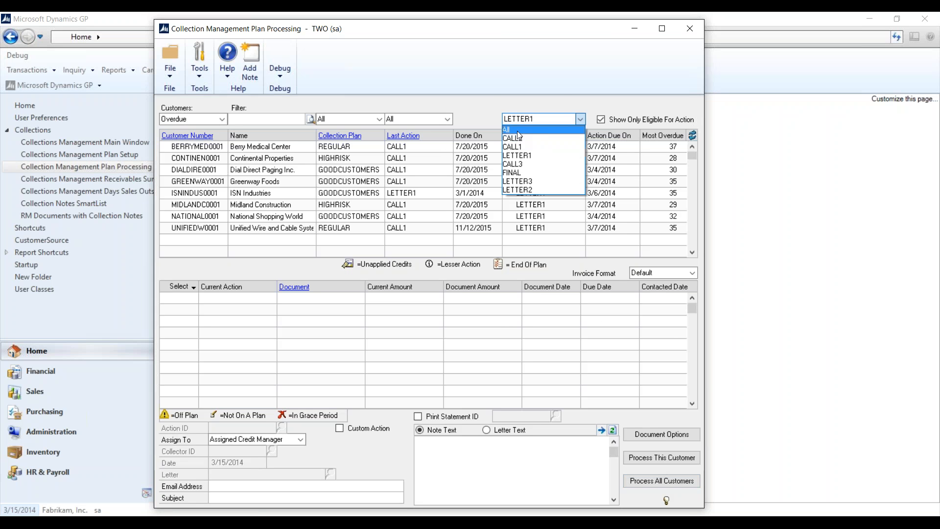
pyautogui.click(519, 130)
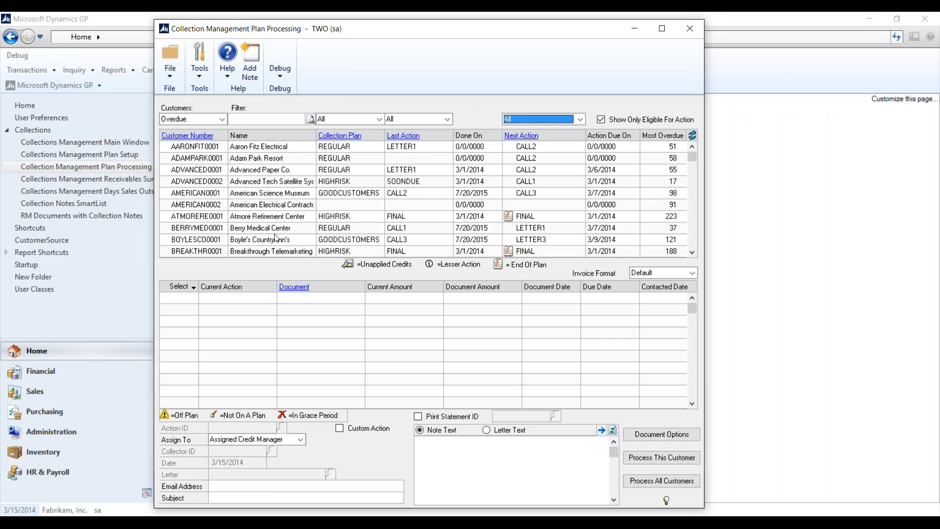
# Step: Show Atmore Retirement Center's documents, try selecting SLS2002 and SLS2003 for processing, clear both selections, and check the letter text
pyautogui.click(263, 216)
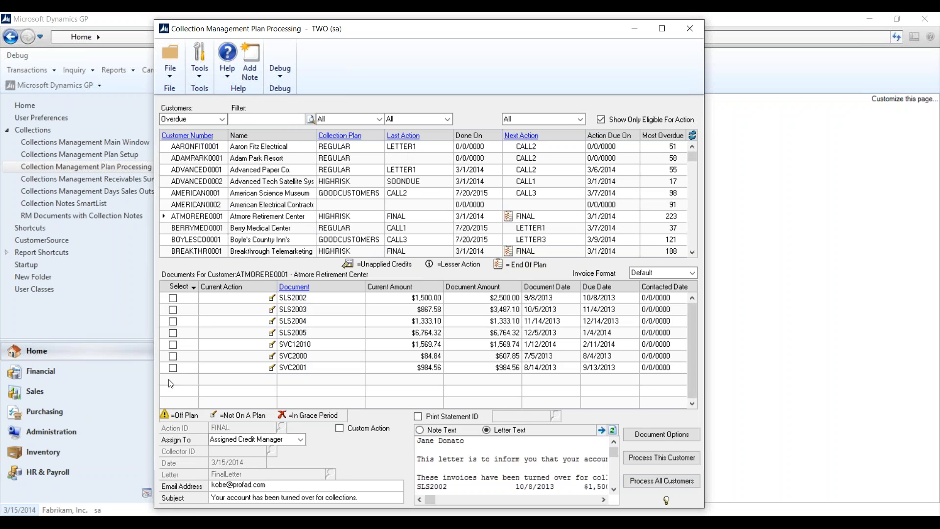
pyautogui.click(172, 299)
pyautogui.click(172, 310)
pyautogui.click(173, 310)
pyautogui.click(173, 299)
pyautogui.click(468, 441)
# Step: Remove the Atmore Retirement Center row from the processing list and look through the remaining overdue customers
pyautogui.rightClick(245, 216)
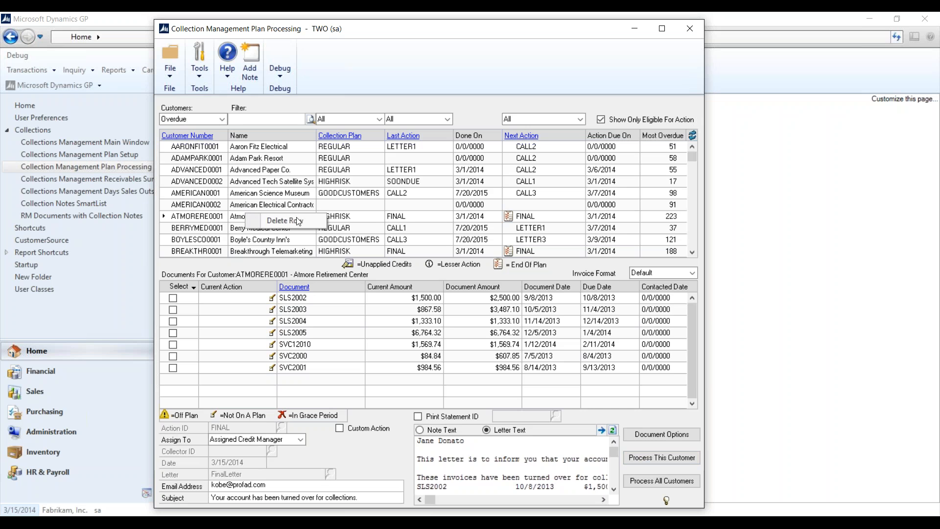
pyautogui.click(299, 221)
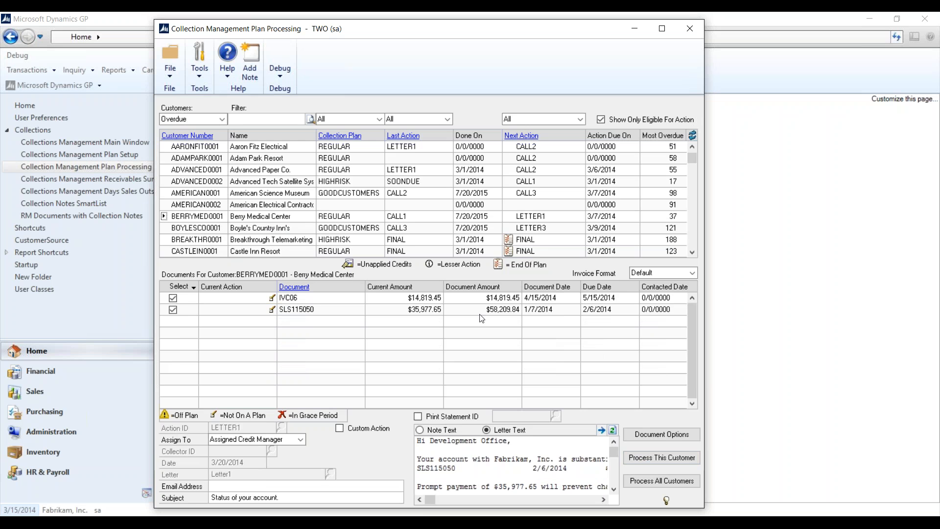
pyautogui.scroll(-3, 414, 225)
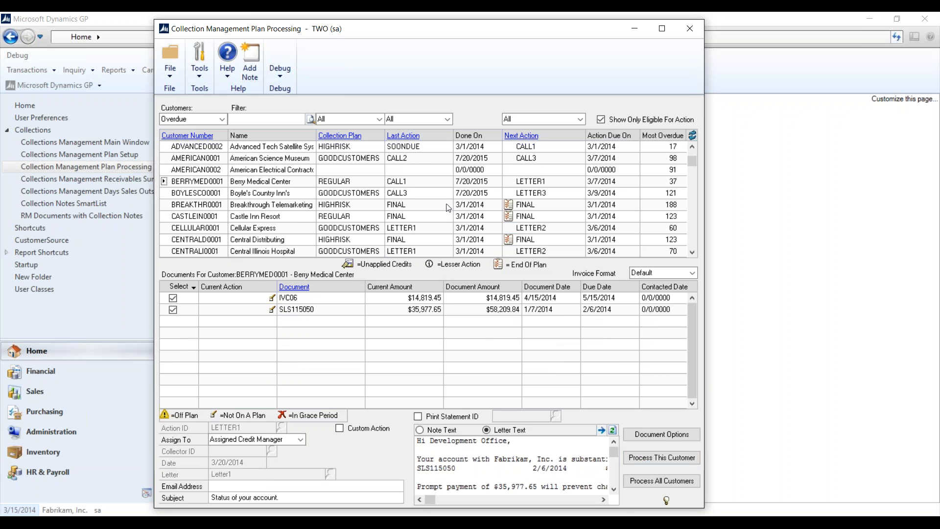
pyautogui.scroll(-5, 443, 200)
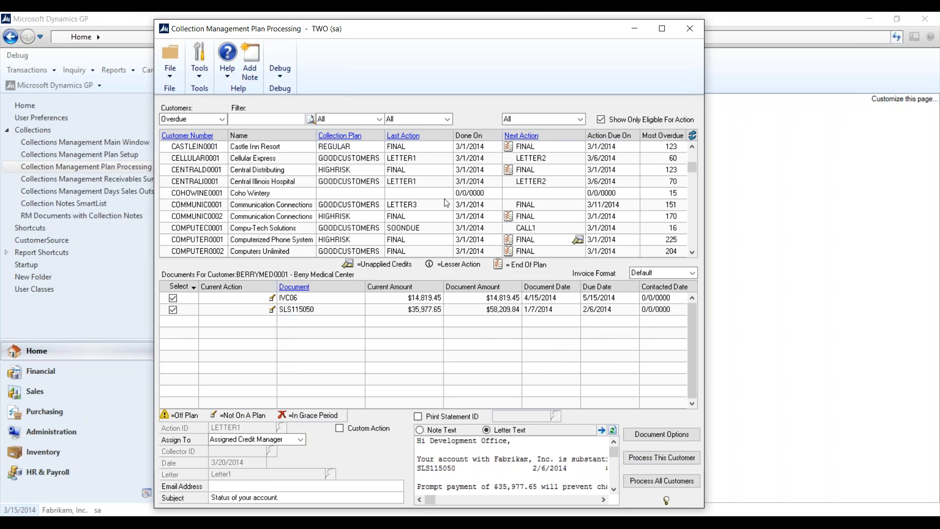
pyautogui.scroll(-5, 438, 197)
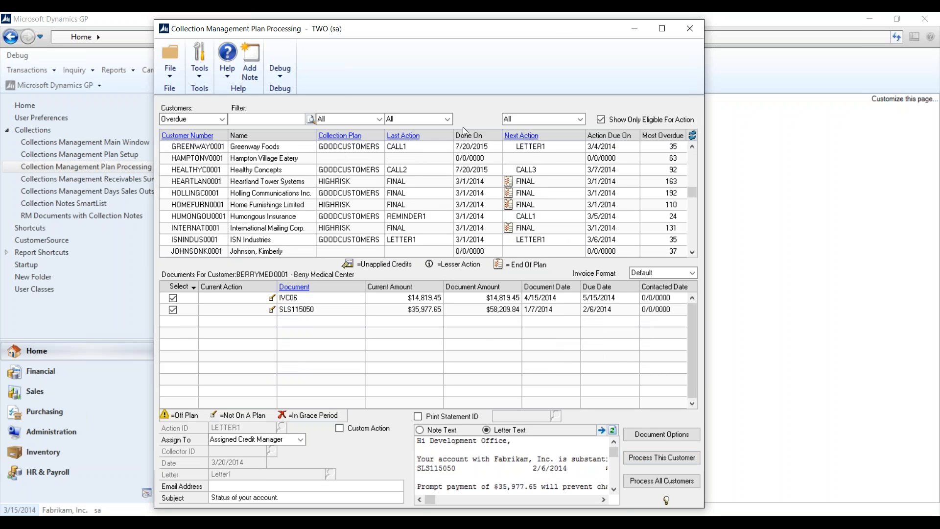
pyautogui.scroll(-1, 250, 199)
pyautogui.scroll(-2, 251, 200)
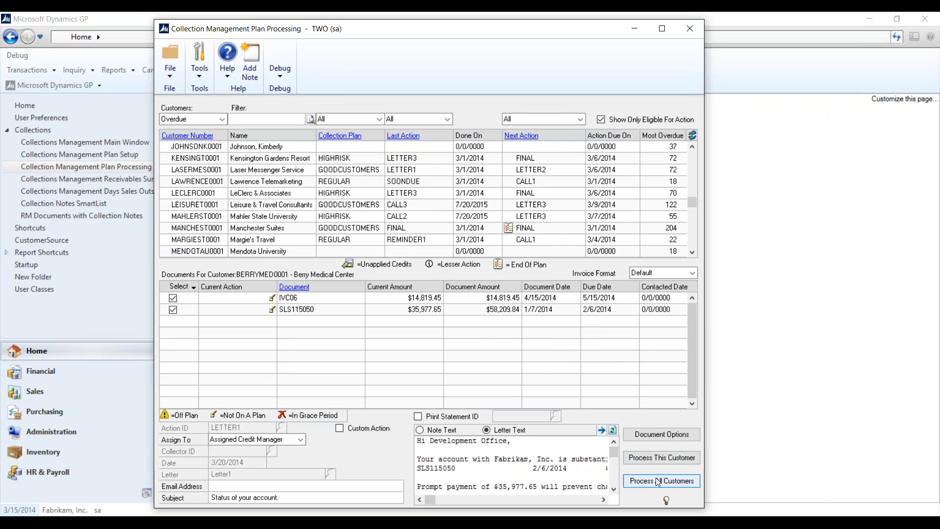
# Step: Preview processing all customers in an enlarged summary window, check the letter sending options, and close it without processing
pyautogui.click(663, 482)
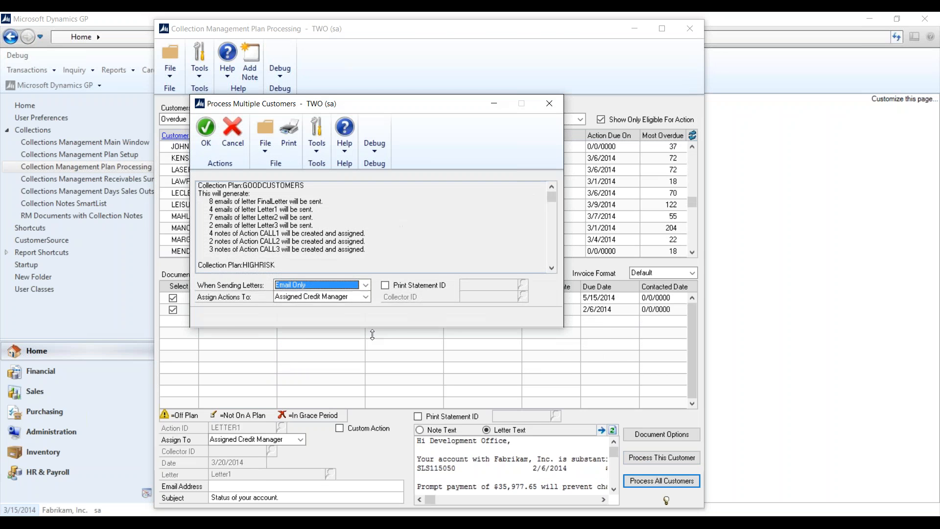
pyautogui.moveTo(394, 326); pyautogui.dragTo(394, 475)
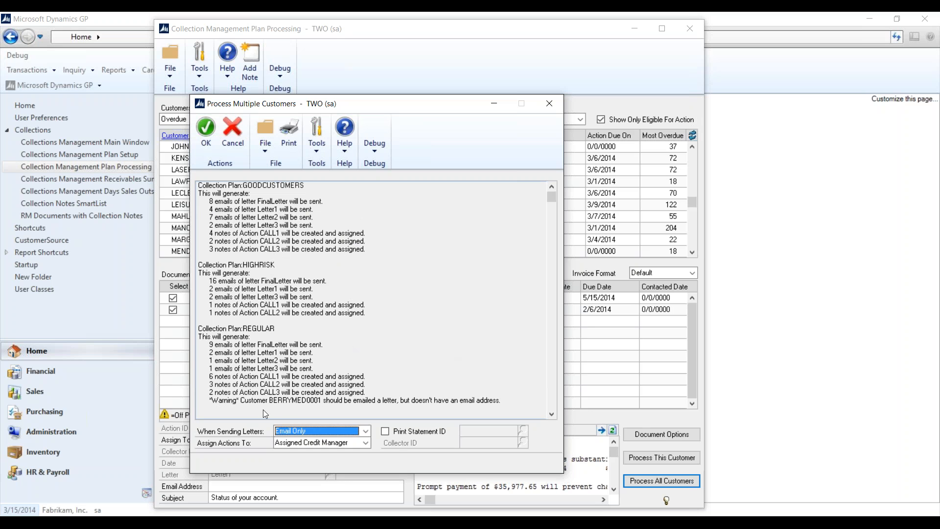
pyautogui.click(365, 431)
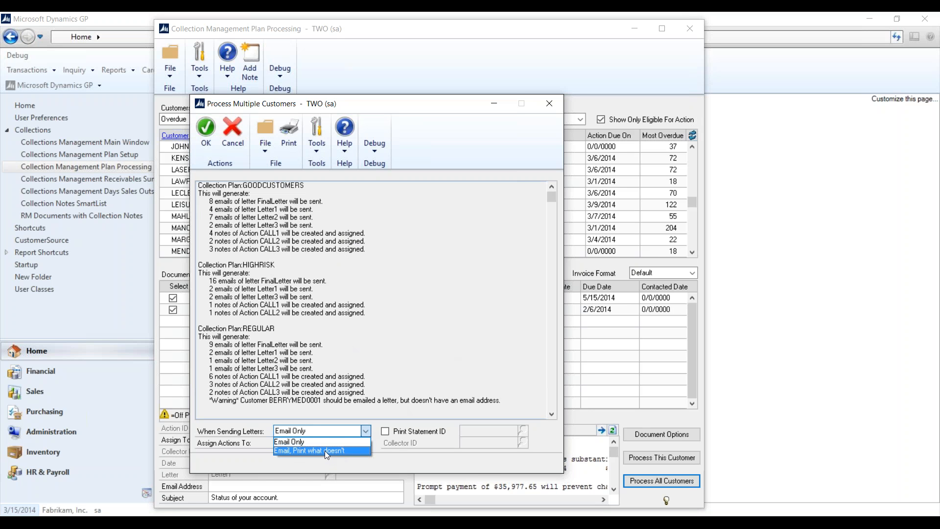
pyautogui.click(550, 107)
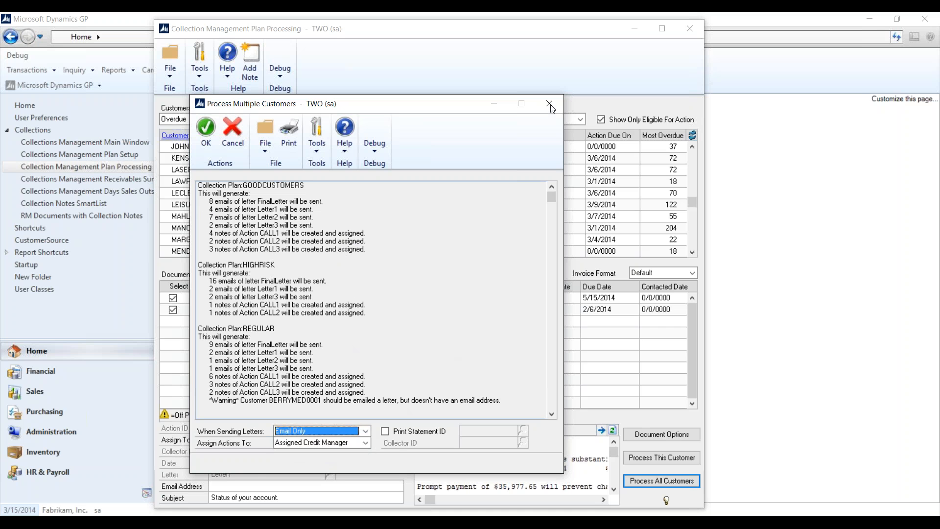
pyautogui.click(547, 105)
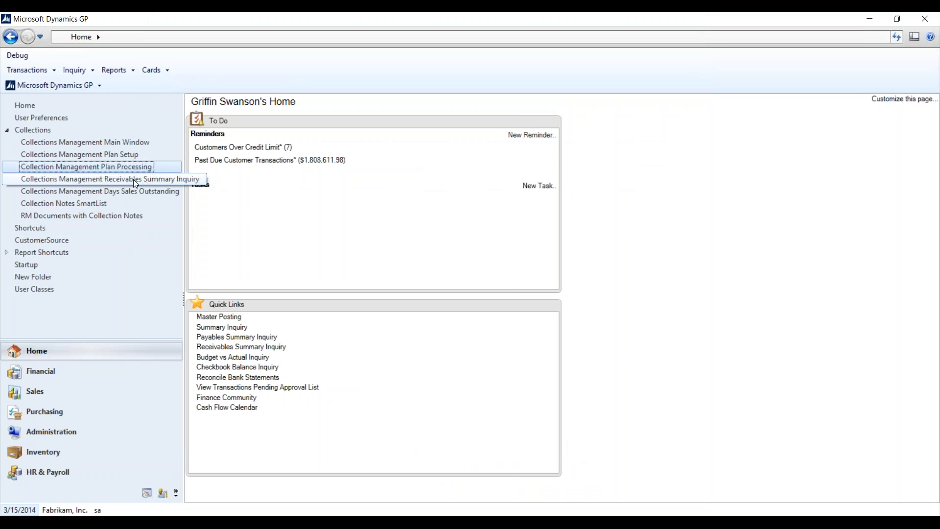
# Step: Check the selection choices in Collections Management Receivables Summary Inquiry, calculate the summary for Credit Manager, and close the inquiry
pyautogui.click(153, 181)
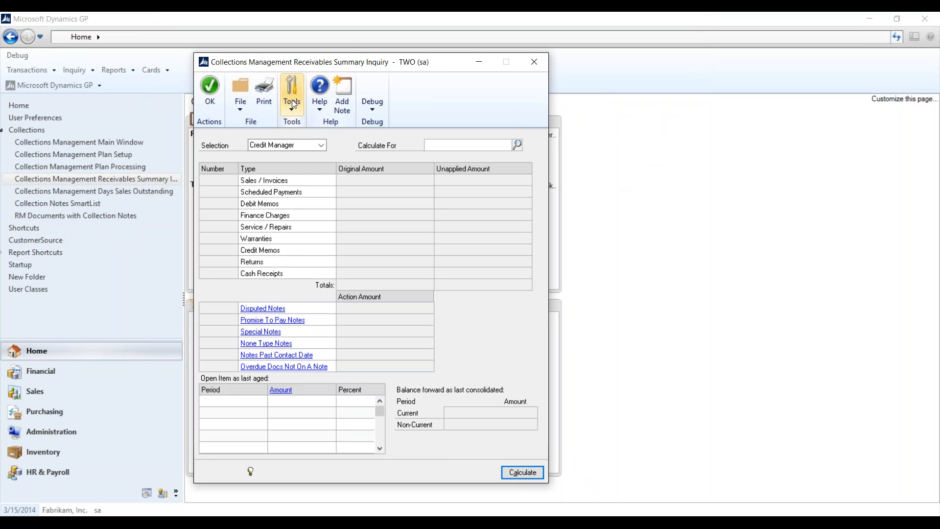
pyautogui.click(317, 145)
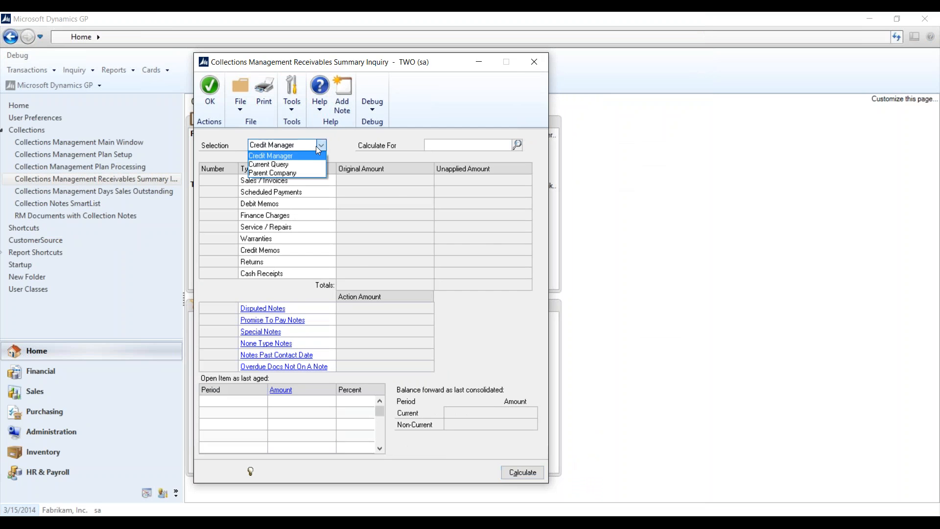
pyautogui.click(318, 155)
pyautogui.click(516, 145)
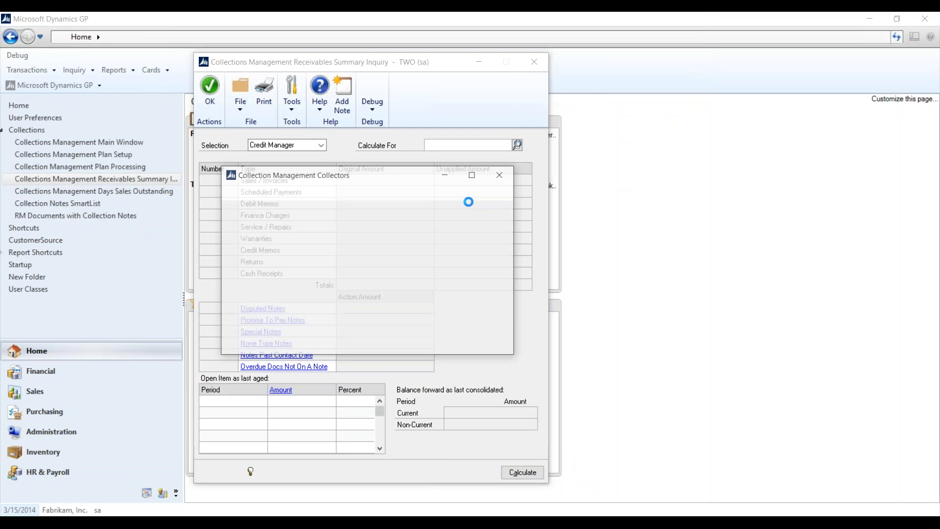
pyautogui.click(501, 174)
pyautogui.click(320, 145)
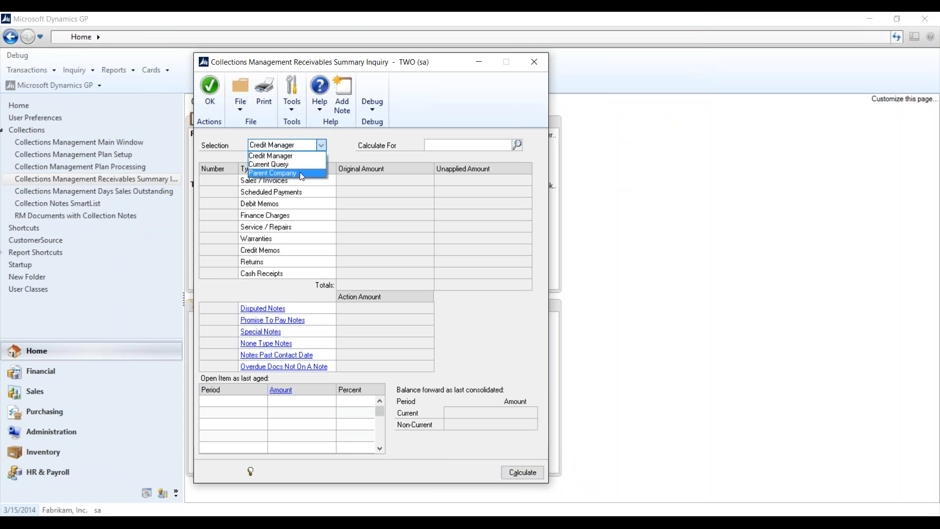
pyautogui.click(298, 147)
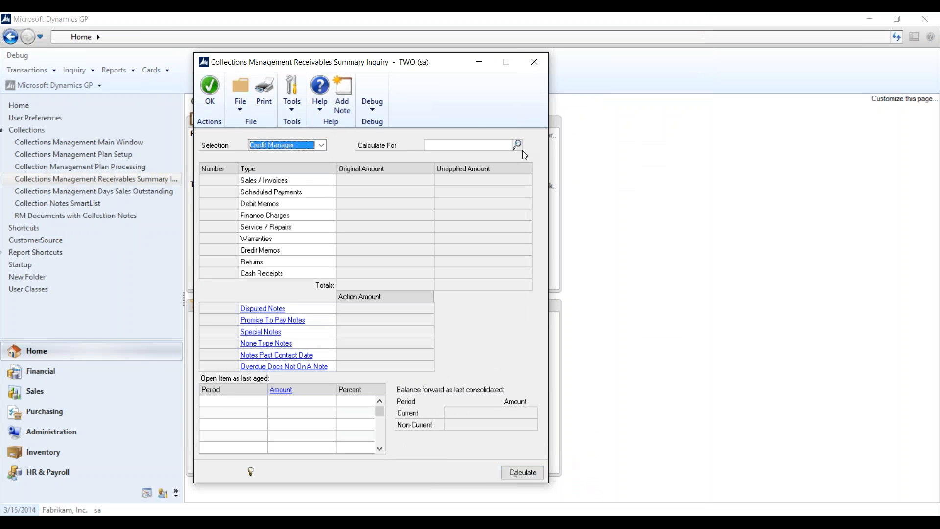
pyautogui.click(518, 473)
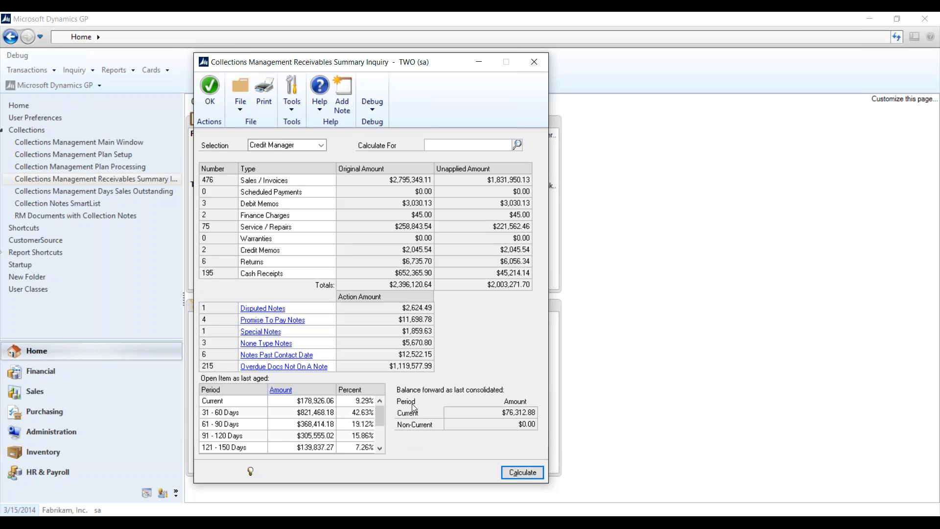
pyautogui.click(534, 61)
# Step: Open Collections Management Days Sales Outstanding, set the To Date to 6/10/2016, and calculate the figures
pyautogui.click(142, 192)
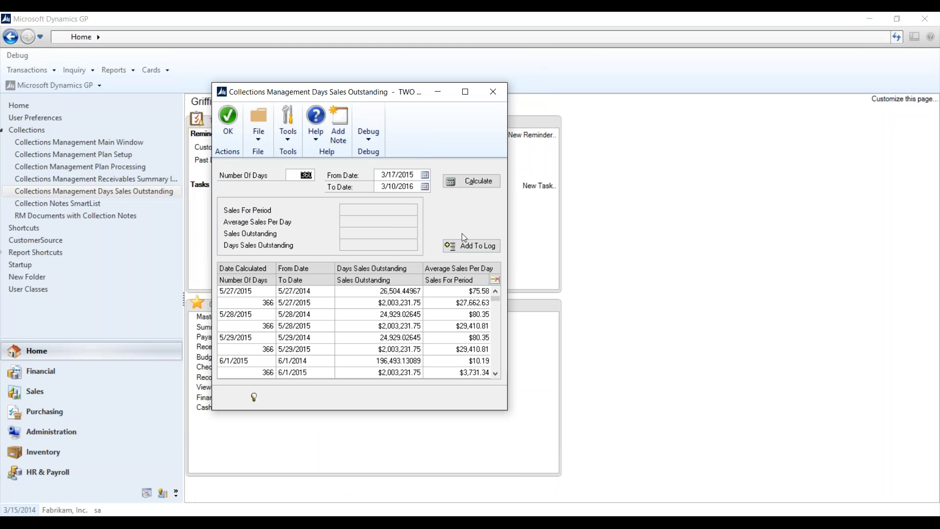
pyautogui.click(424, 186)
pyautogui.click(504, 204)
pyautogui.click(505, 204)
pyautogui.click(504, 204)
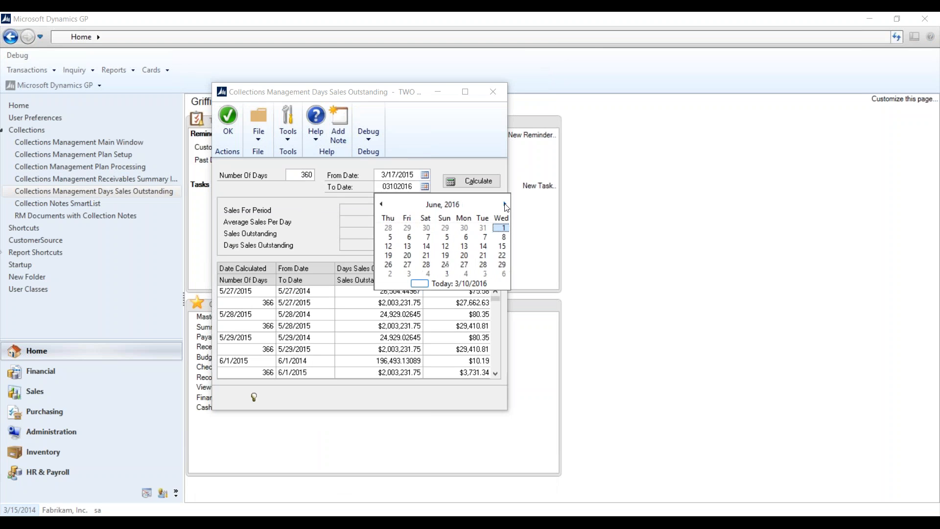
pyautogui.click(482, 237)
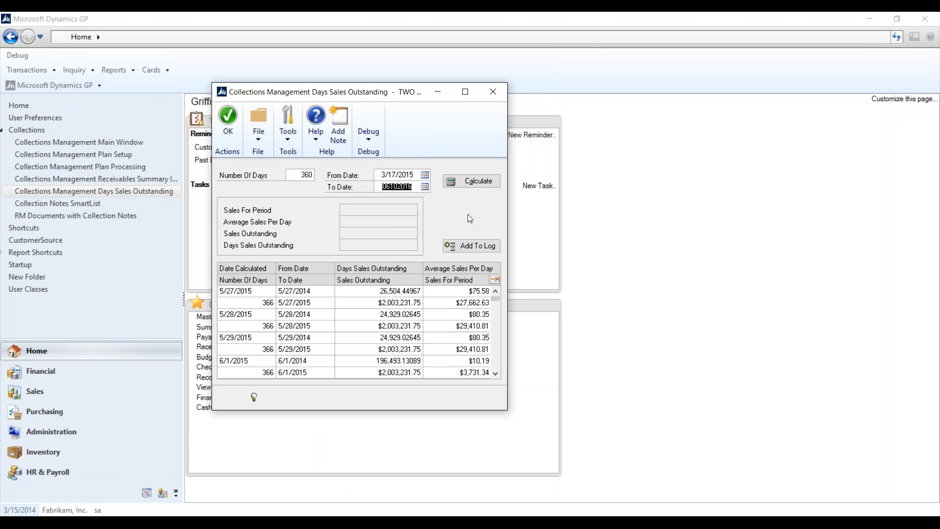
pyautogui.click(468, 182)
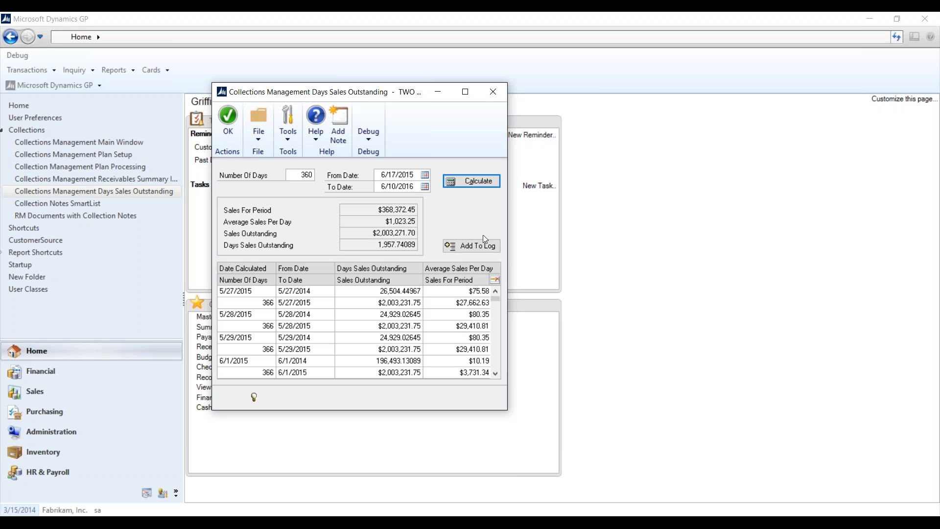
# Step: Look through the logged Days Sales Outstanding calculations and close the window
pyautogui.click(496, 372)
pyautogui.click(496, 373)
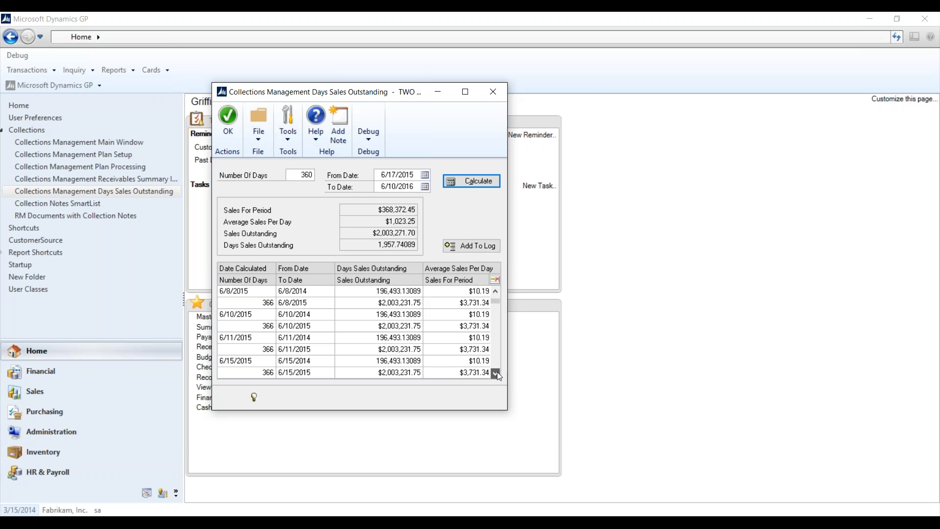
pyautogui.click(495, 374)
pyautogui.click(496, 374)
pyautogui.click(495, 373)
pyautogui.click(496, 373)
pyautogui.scroll(-1, 497, 313)
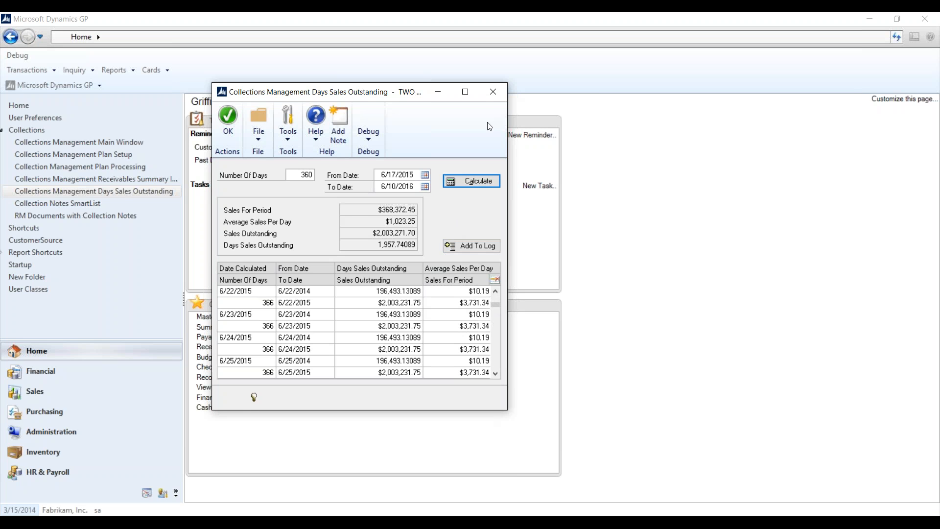
pyautogui.click(494, 93)
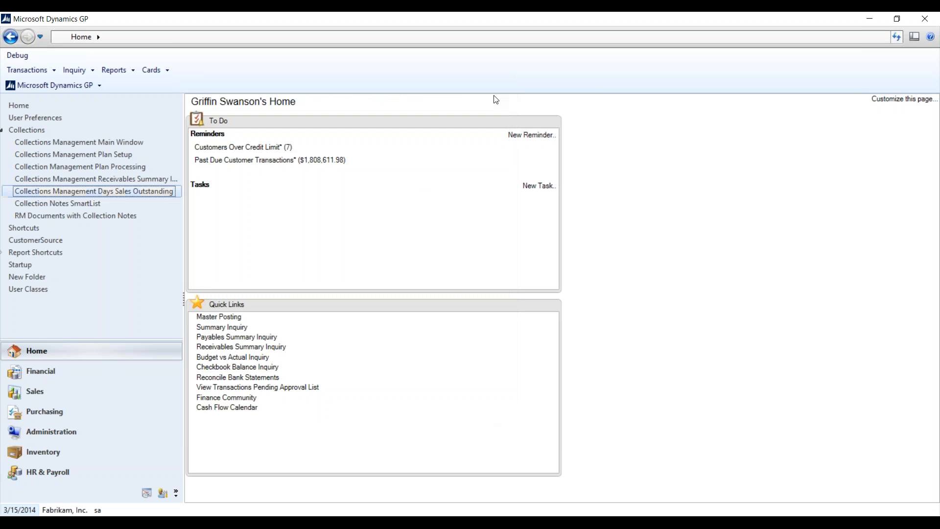
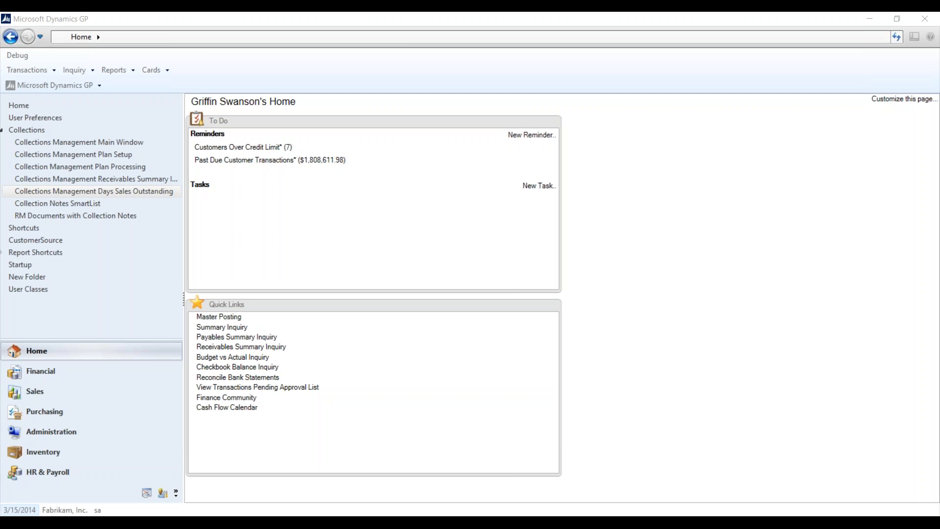
# Step: Switch to BMI CM Webinar.pptx in PowerPoint, present the Contact Information slide full screen, and end the slide show
pyautogui.click(567, 521)
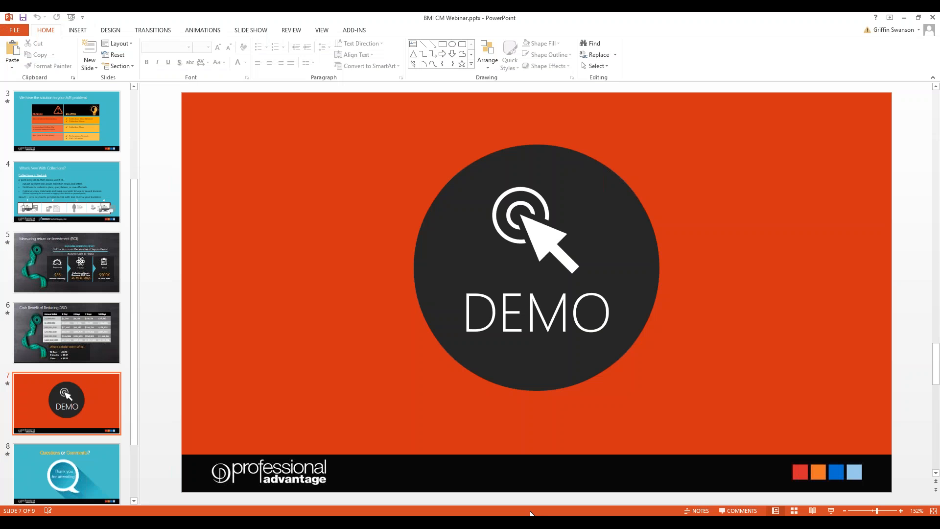
pyautogui.scroll(-2, 111, 418)
pyautogui.click(96, 448)
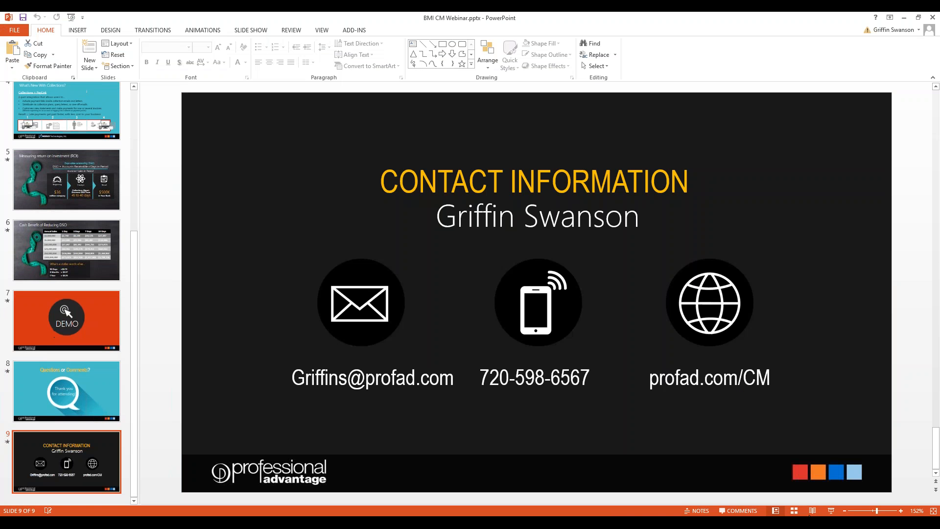
pyautogui.click(830, 511)
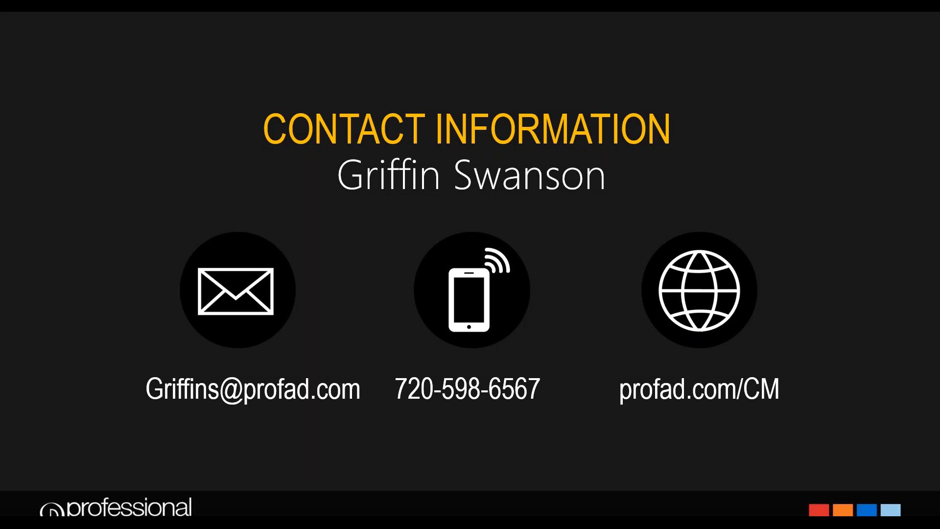
pyautogui.press('Escape')
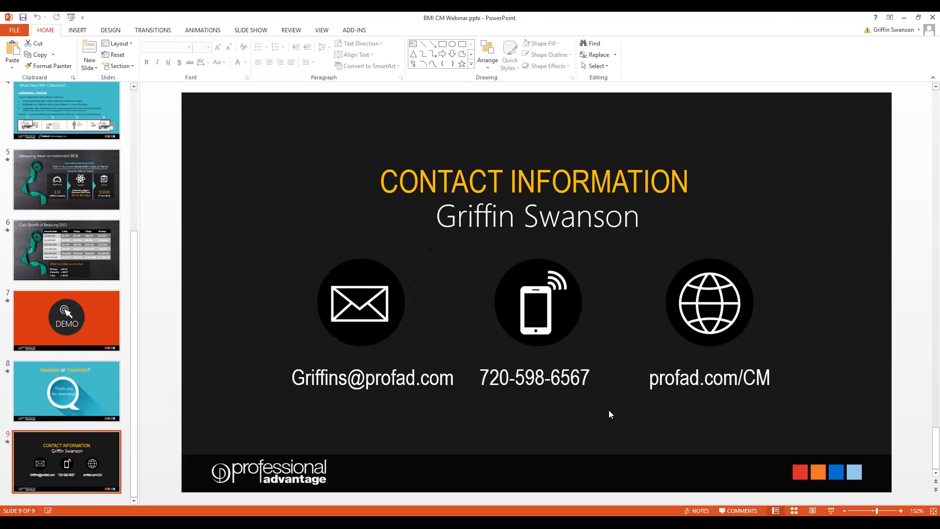
# Step: Switch to Microsoft Dynamics GP and open Collection Setup from the Sales area, positioning its window so the whole form is visible
pyautogui.hotkey('alt', 'Tab')
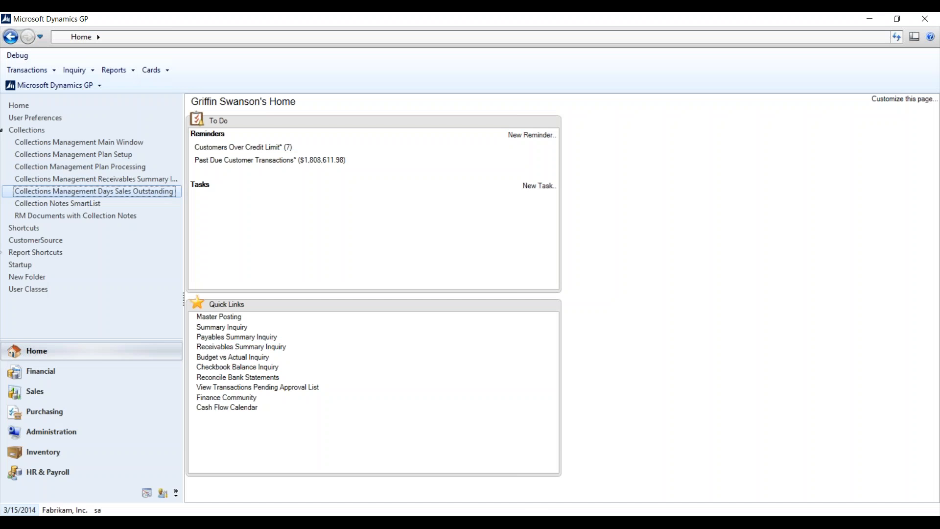
pyautogui.click(65, 396)
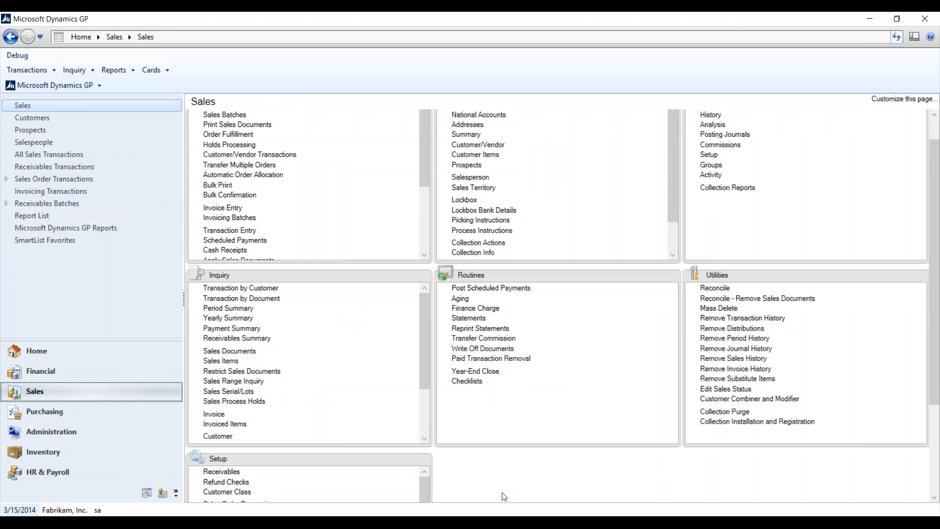
pyautogui.scroll(-3, 503, 495)
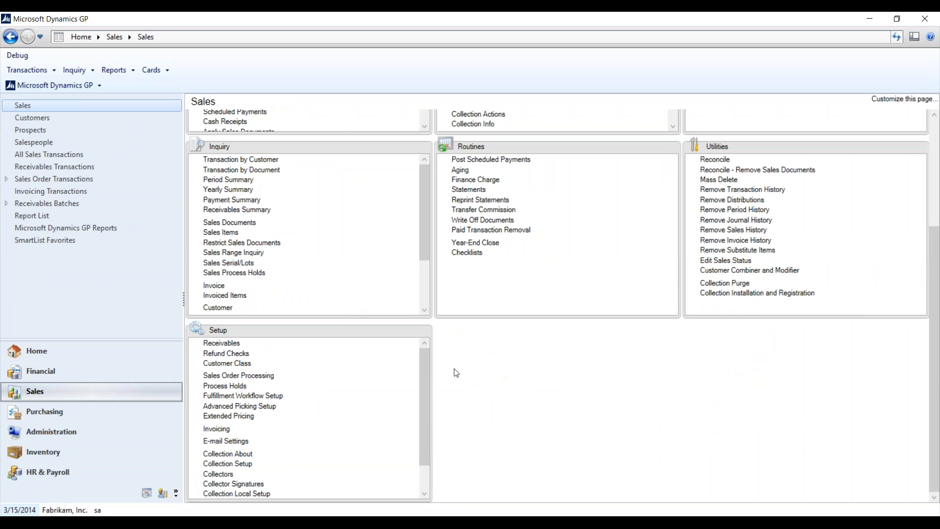
pyautogui.click(230, 464)
pyautogui.moveTo(460, 116); pyautogui.dragTo(446, 44)
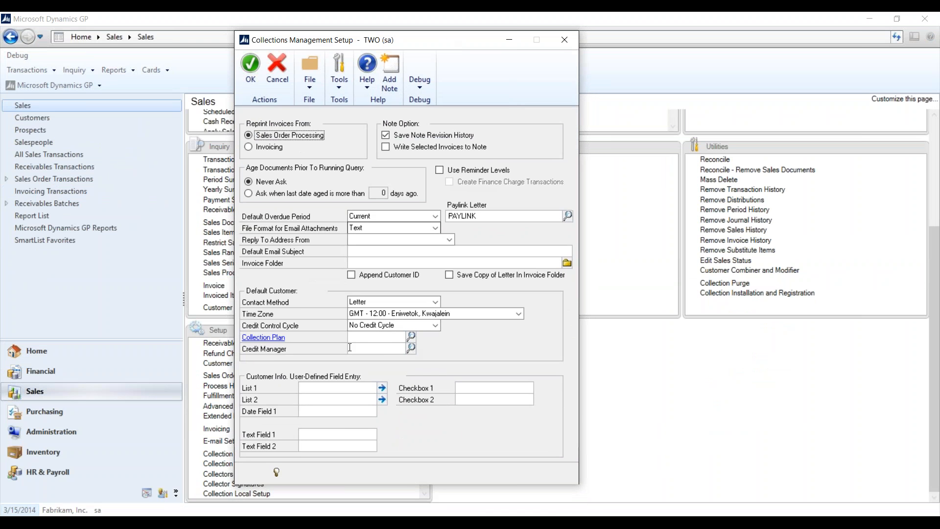
# Step: Look up the collectors available as default Credit Manager without choosing one, and close Collections Management Setup
pyautogui.click(410, 348)
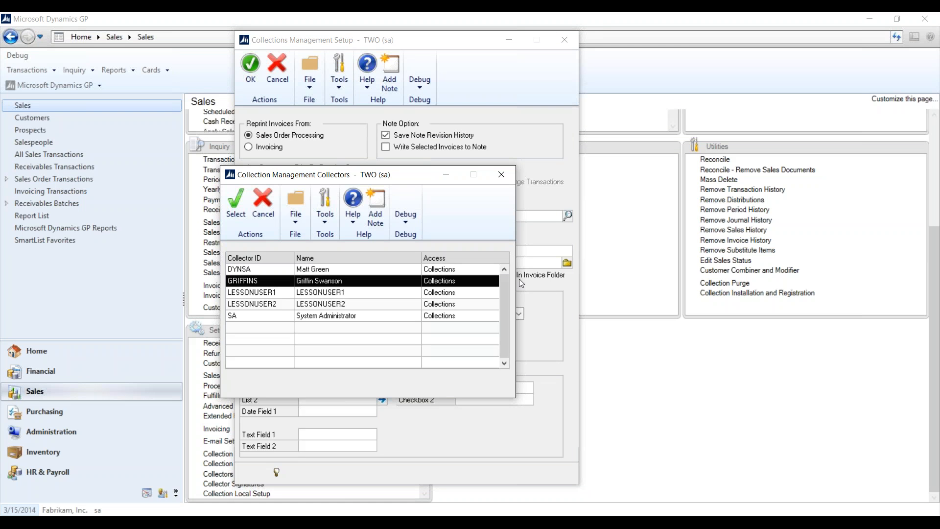
pyautogui.click(501, 175)
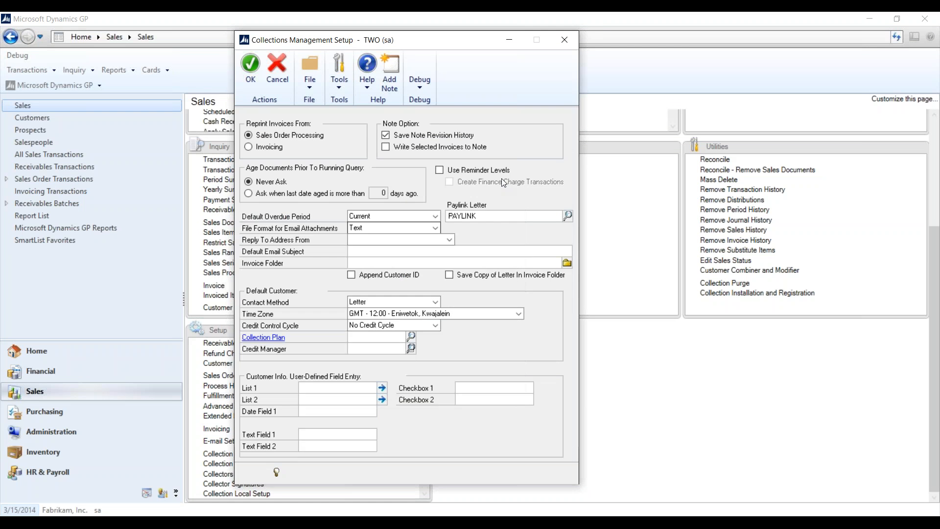
pyautogui.click(564, 41)
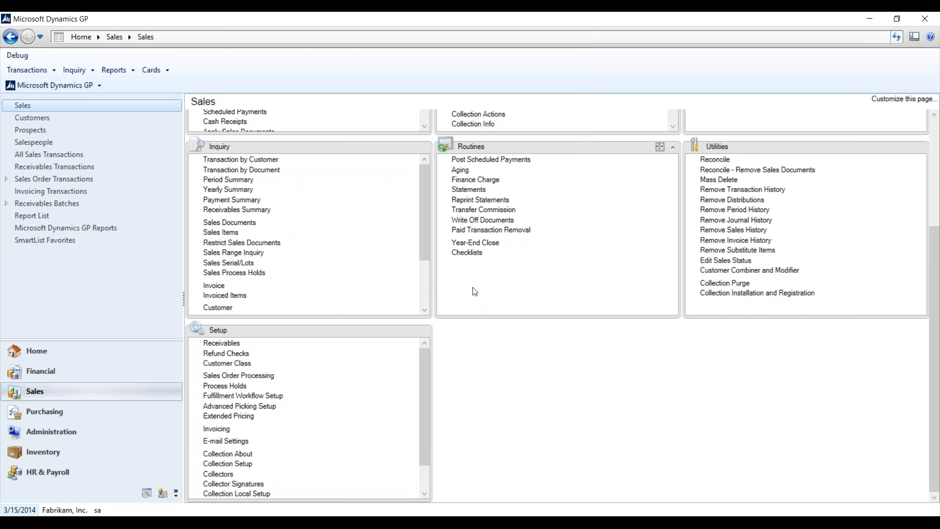
# Step: Open Transfer Credit Manager from the Sales cards and view the collectors available as the source credit manager without selecting one
pyautogui.scroll(4, 610, 186)
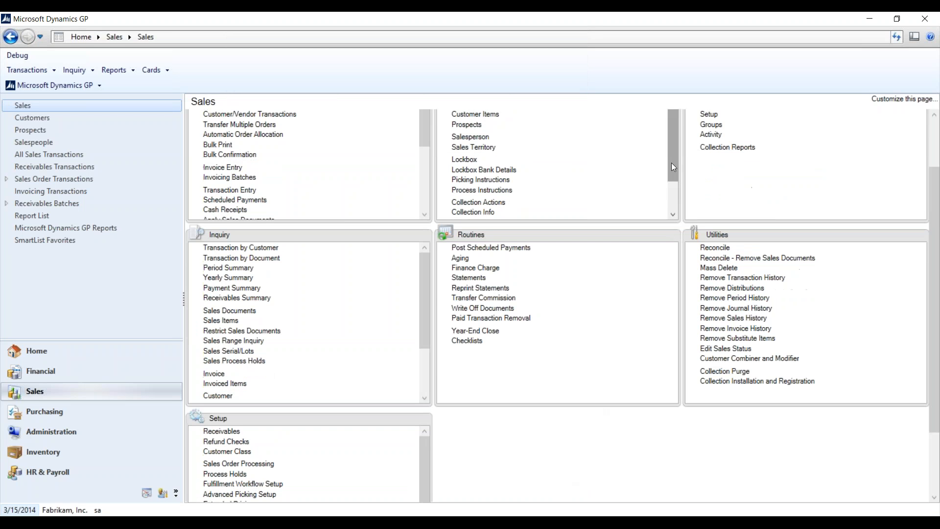
pyautogui.scroll(1, 609, 418)
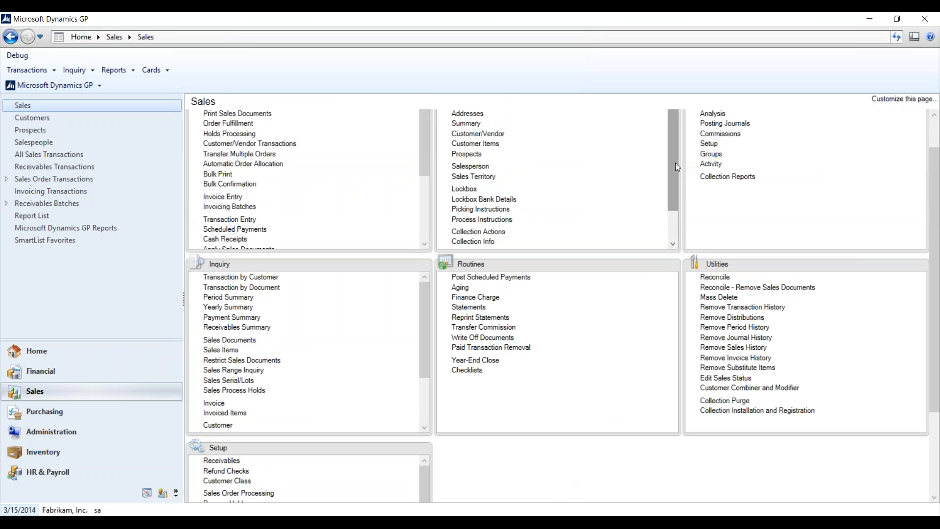
pyautogui.moveTo(674, 163); pyautogui.dragTo(674, 198)
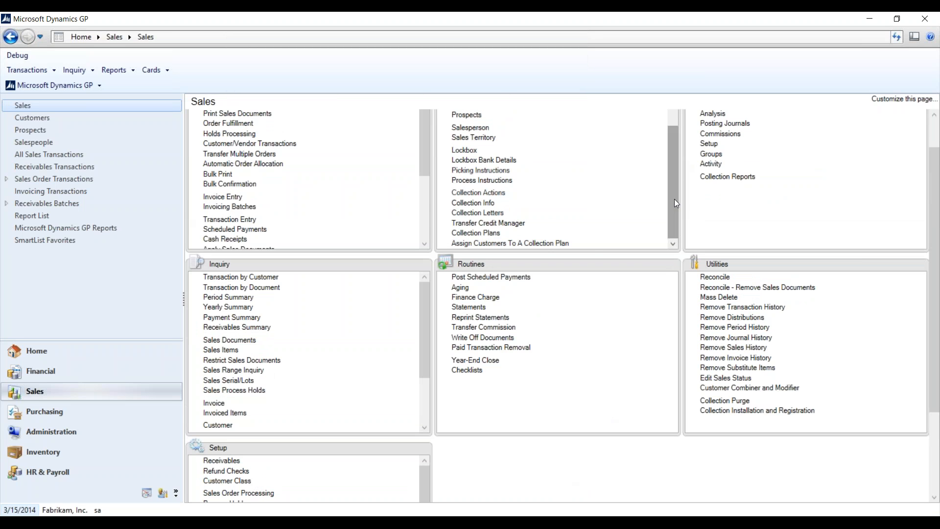
pyautogui.click(512, 225)
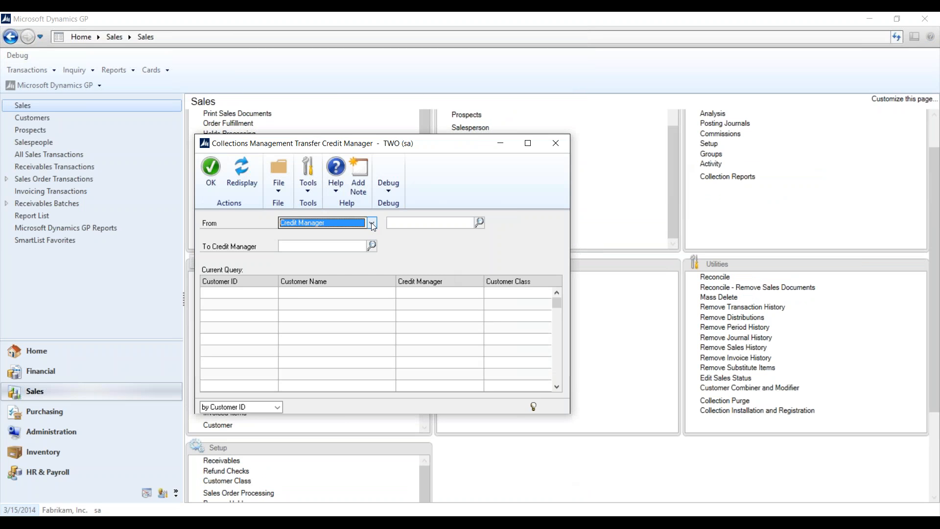
pyautogui.click(479, 223)
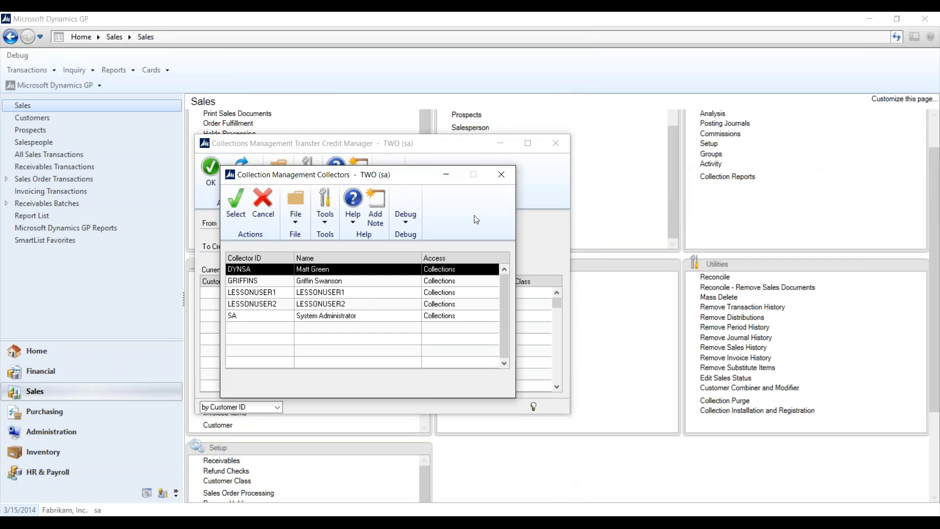
pyautogui.click(503, 175)
# Step: Set the transfer source to Current Query, view the collectors available for To Credit Manager, and close the window without transferring
pyautogui.click(370, 223)
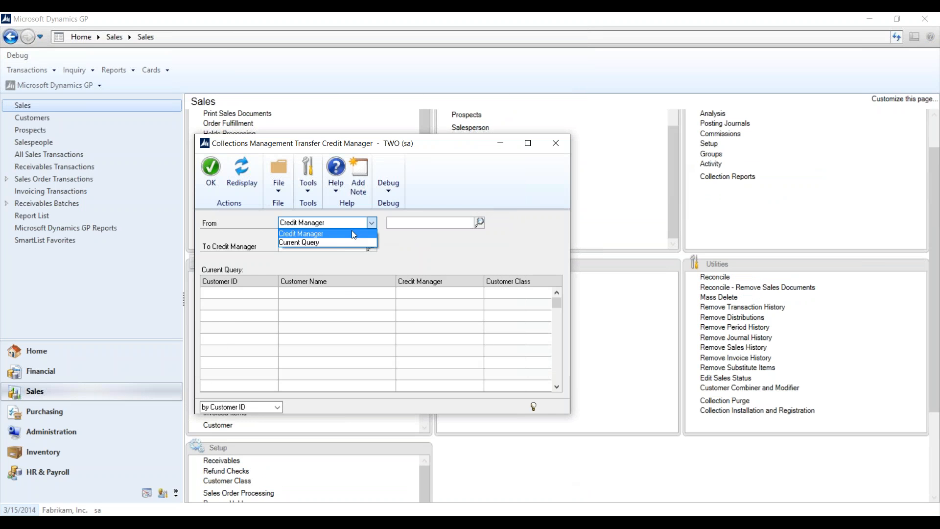
pyautogui.click(327, 241)
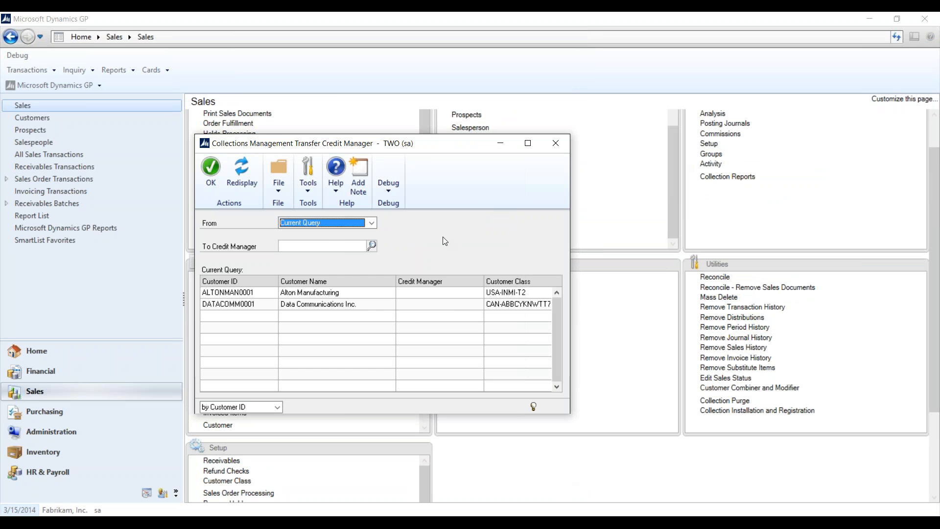
pyautogui.click(372, 245)
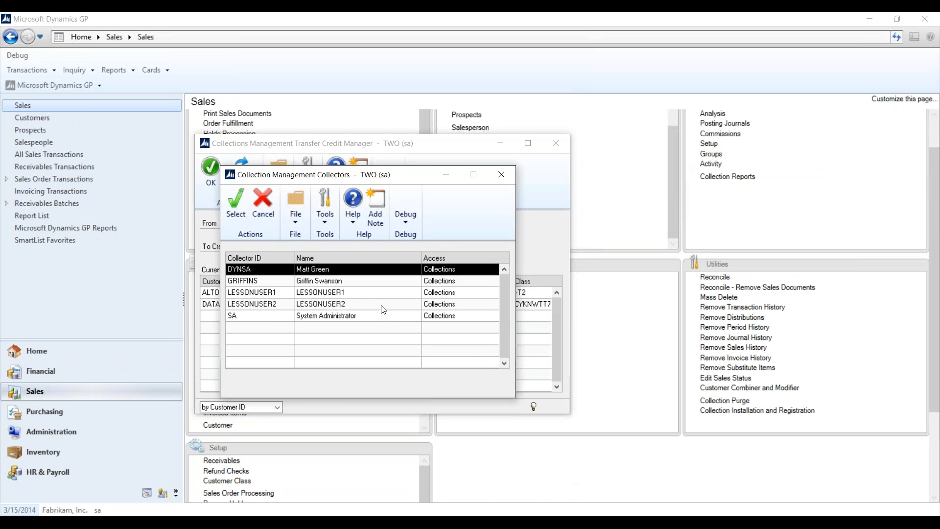
pyautogui.click(502, 176)
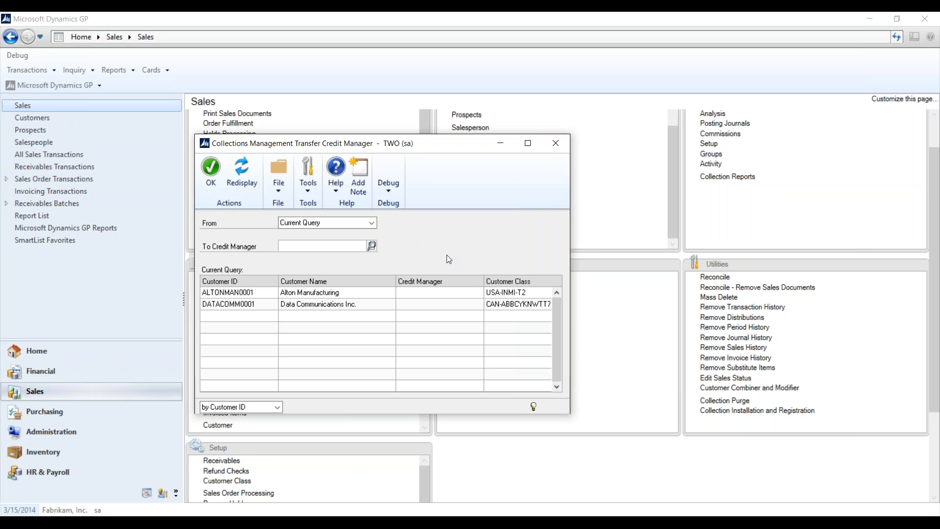
pyautogui.click(556, 144)
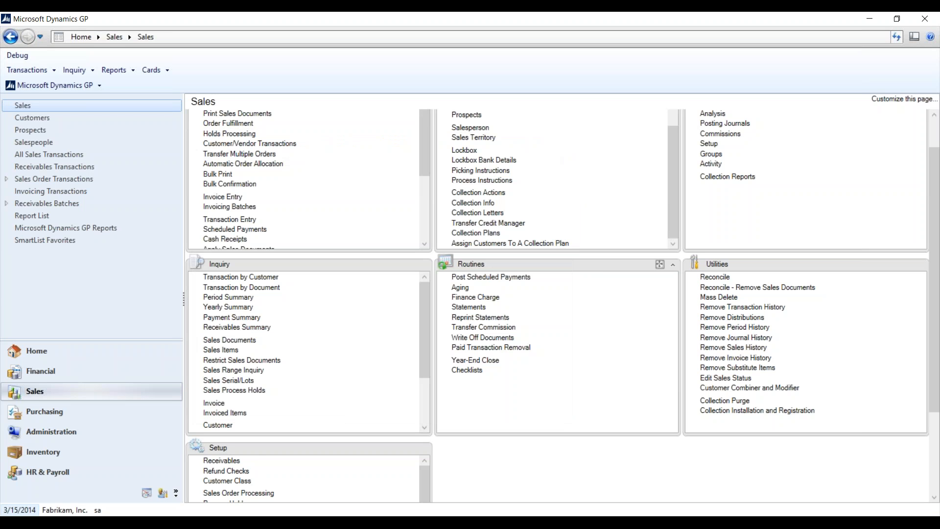
# Step: Switch back to BMI CM Webinar.pptx in PowerPoint and present the Contact Information slide full screen
pyautogui.scroll(1, 594, 263)
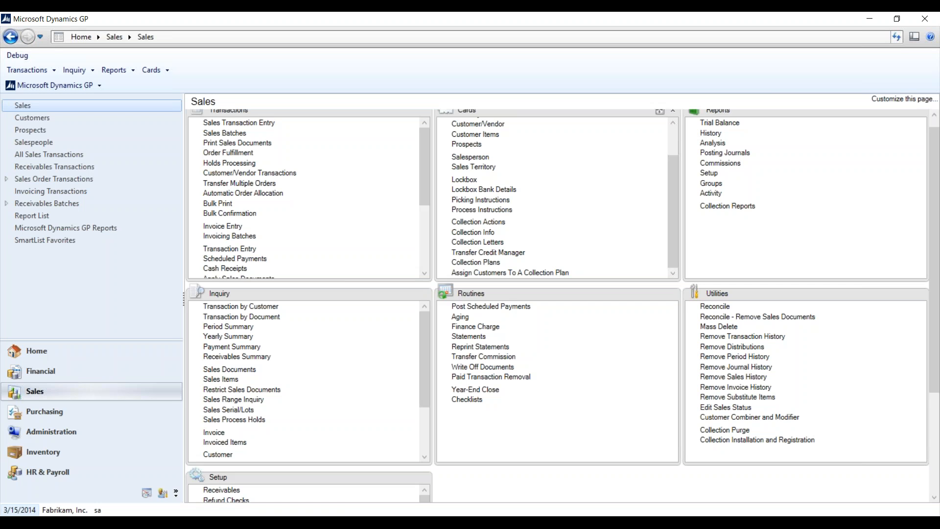
pyautogui.click(606, 517)
pyautogui.click(835, 510)
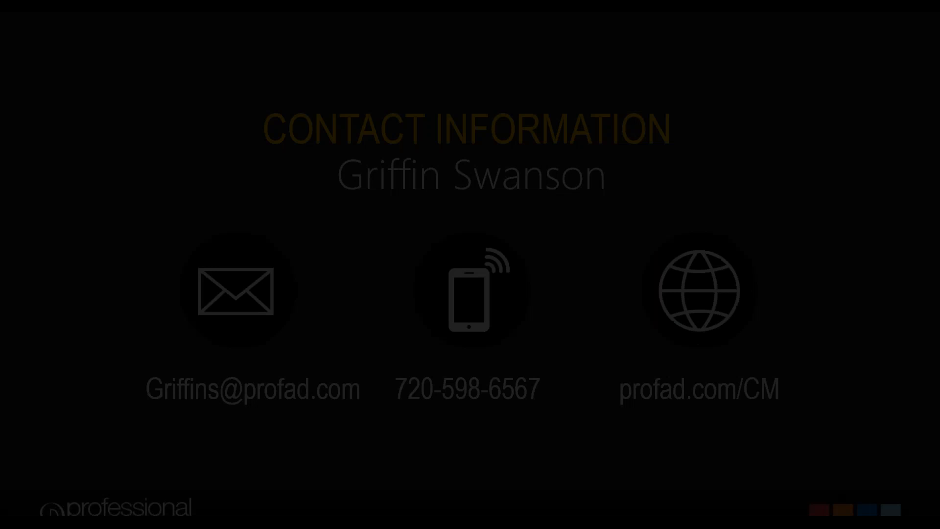